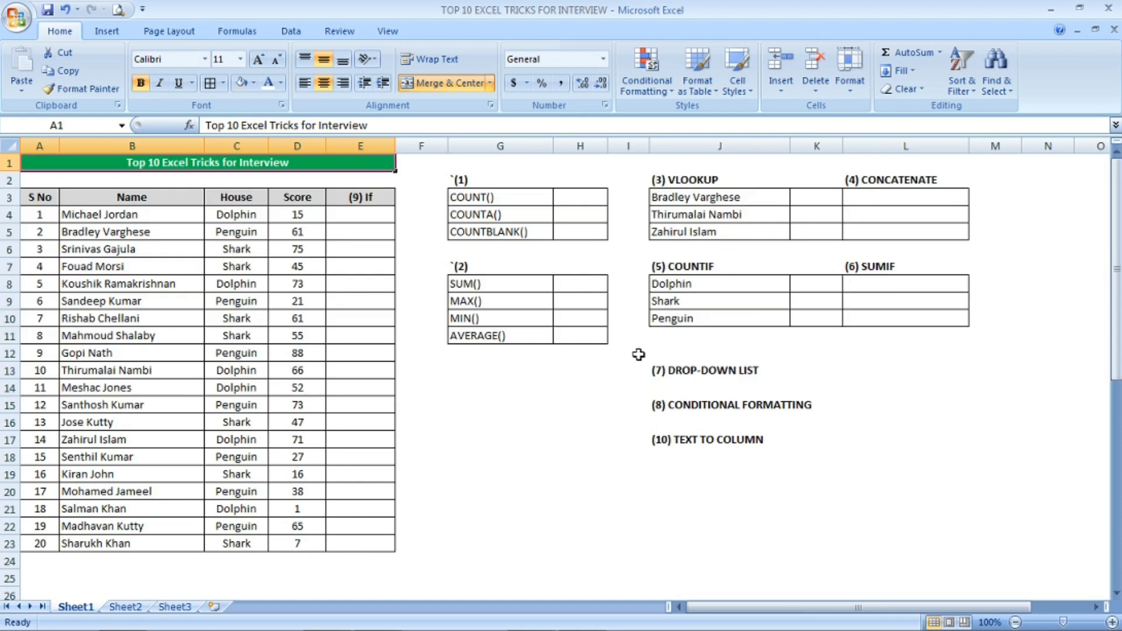
Enter =COUNT(D4:D23) in cell H3 to count the numeric entries in the Score column.
click(517, 230)
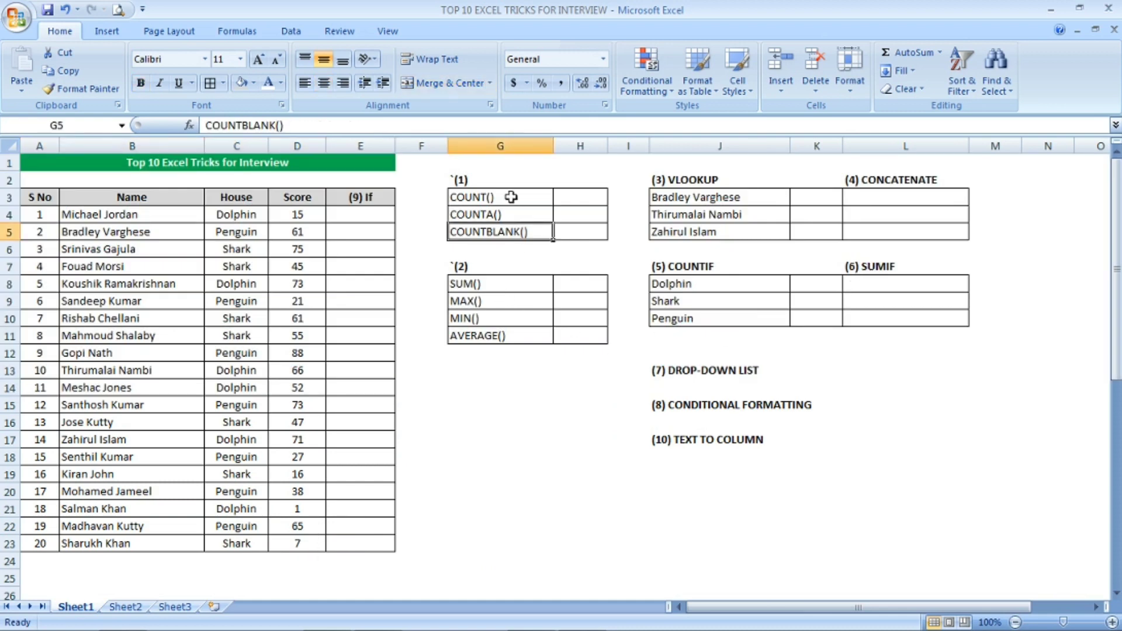
click(511, 198)
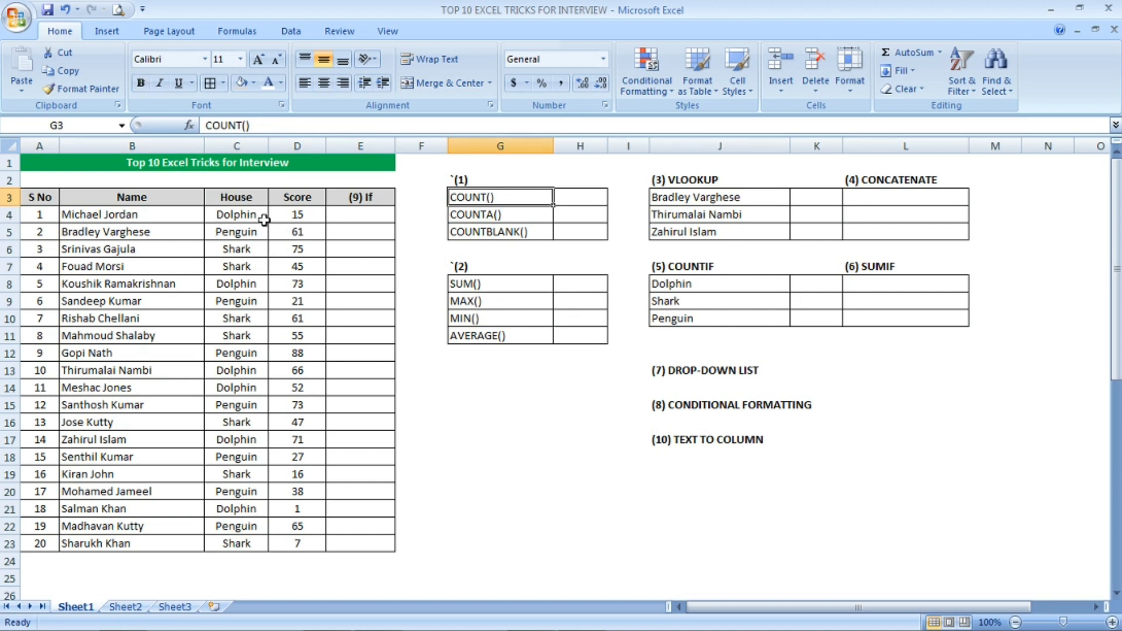
click(579, 200)
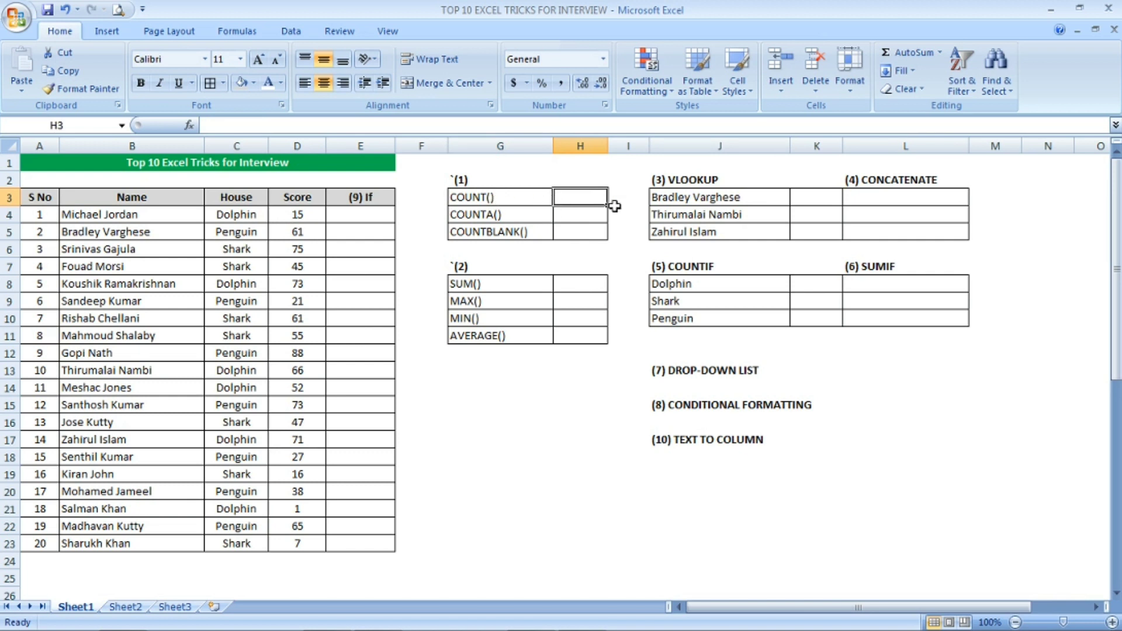
text(=COUNT)
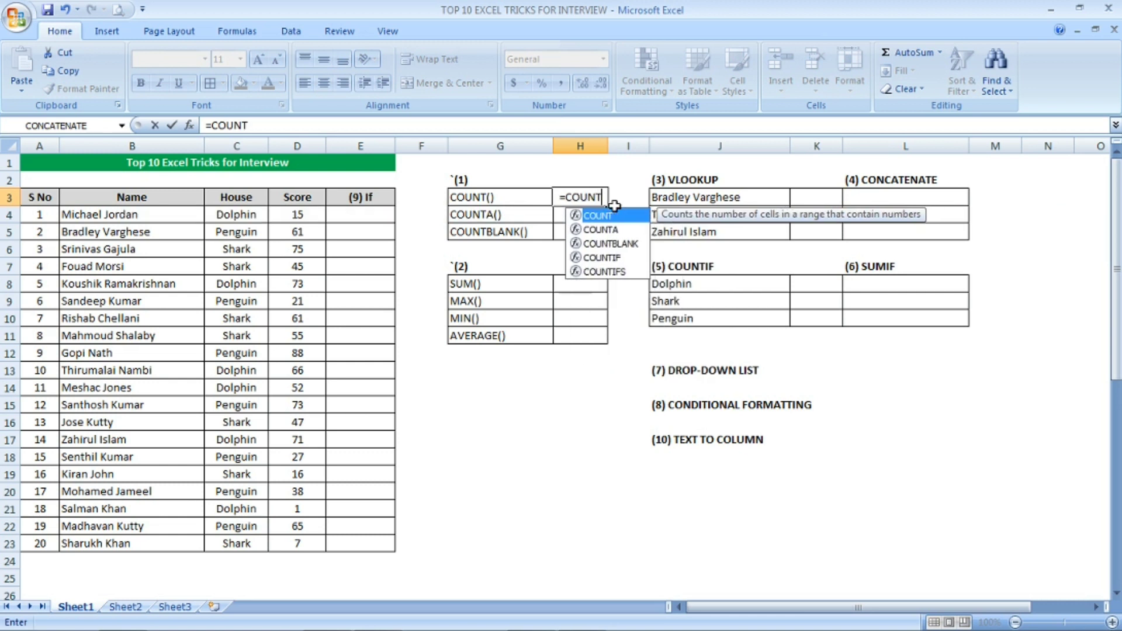
text(()
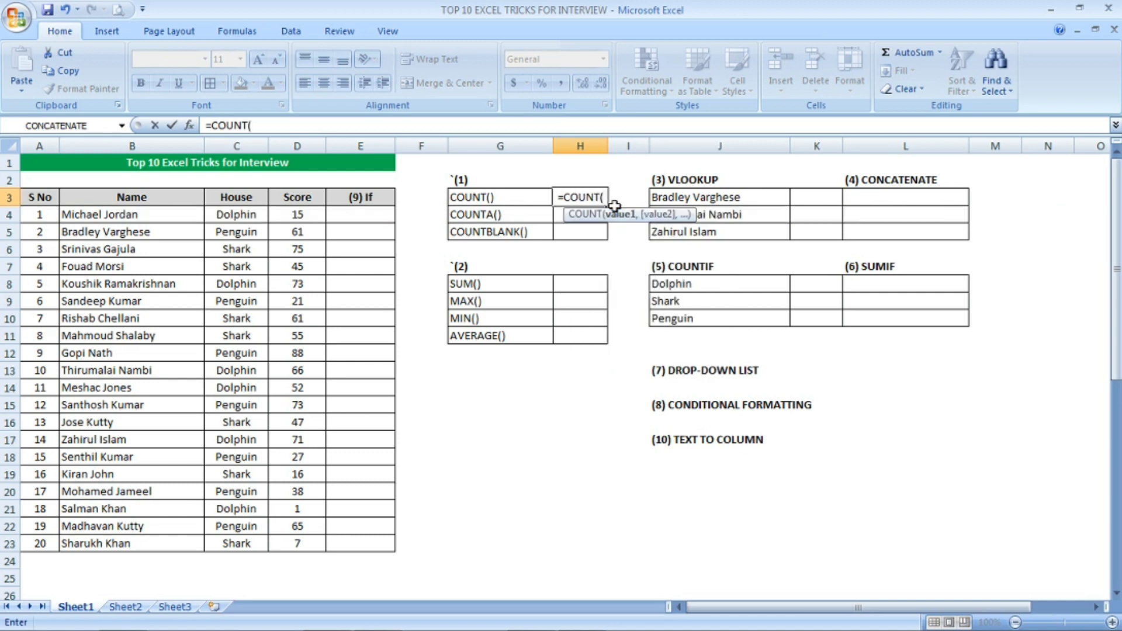
click(291, 213)
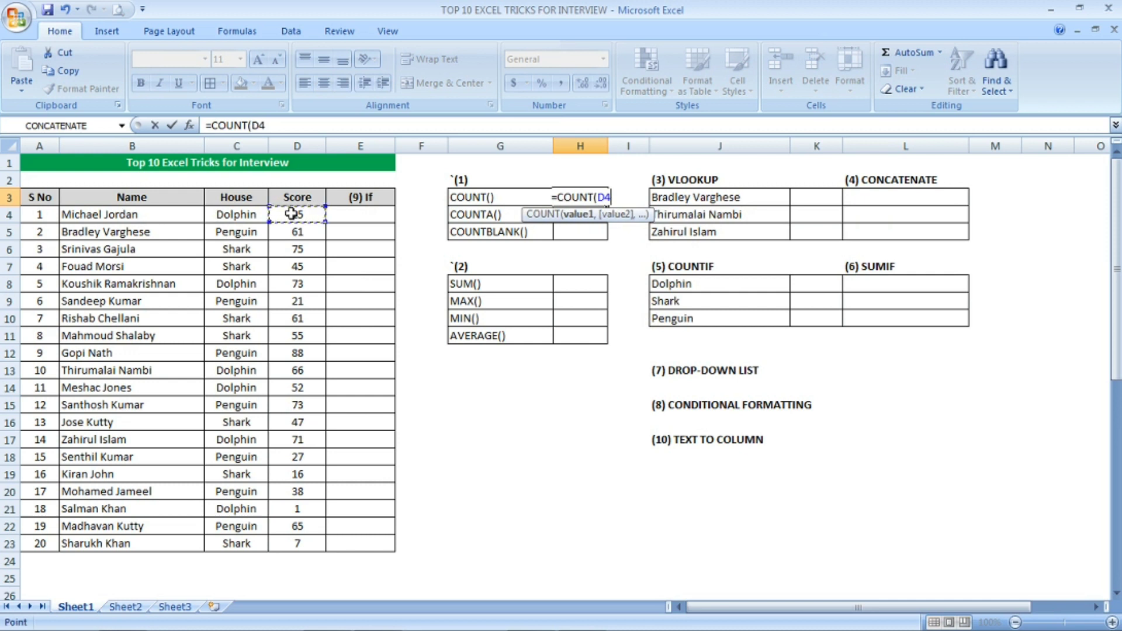
key(ctrl+shift+Down)
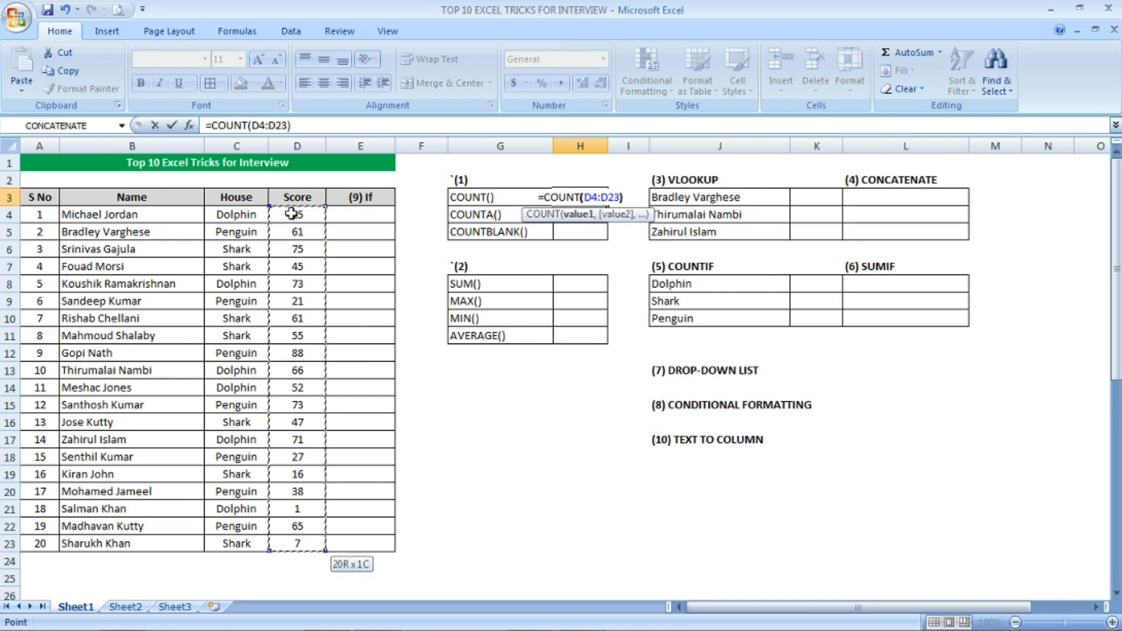
text())
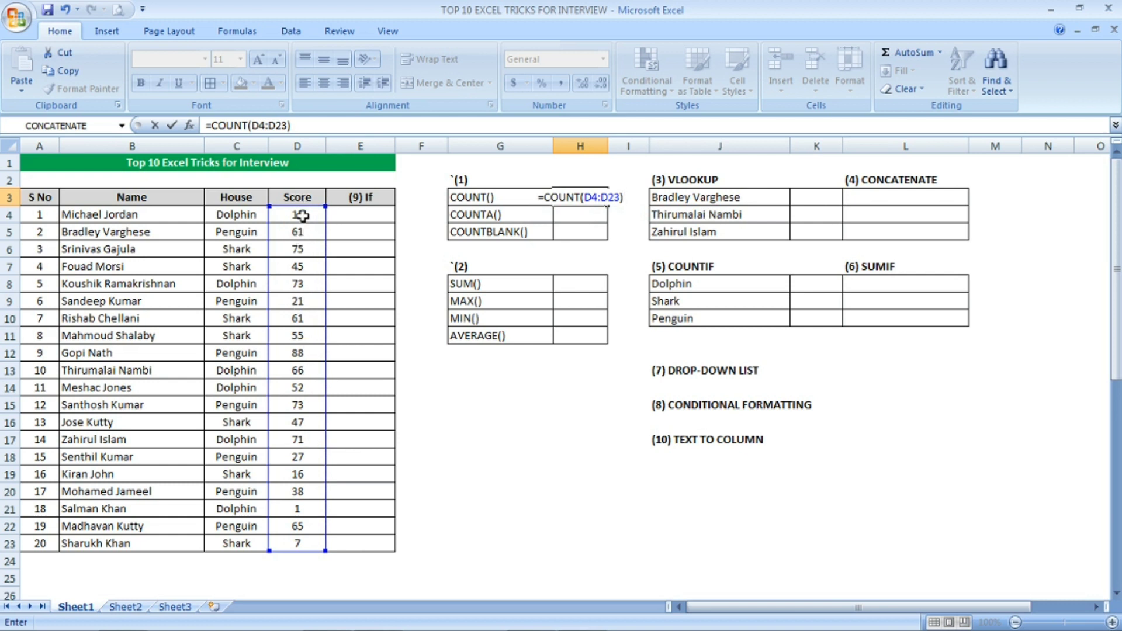
key(Return)
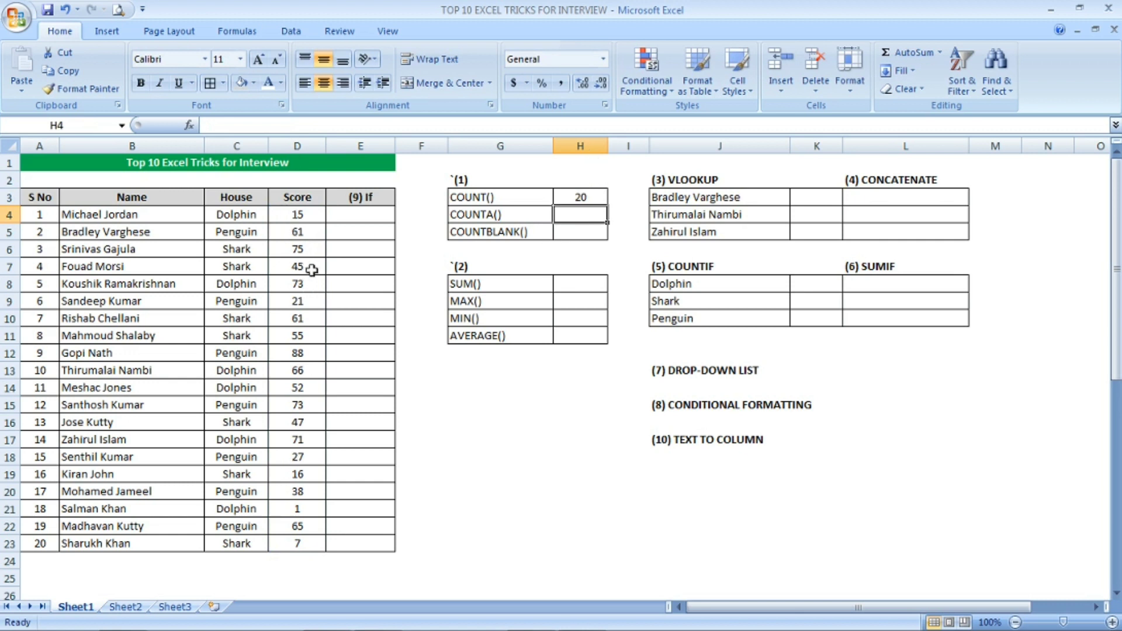
Clear the score in D13 and check the COUNT result in H3.
click(305, 370)
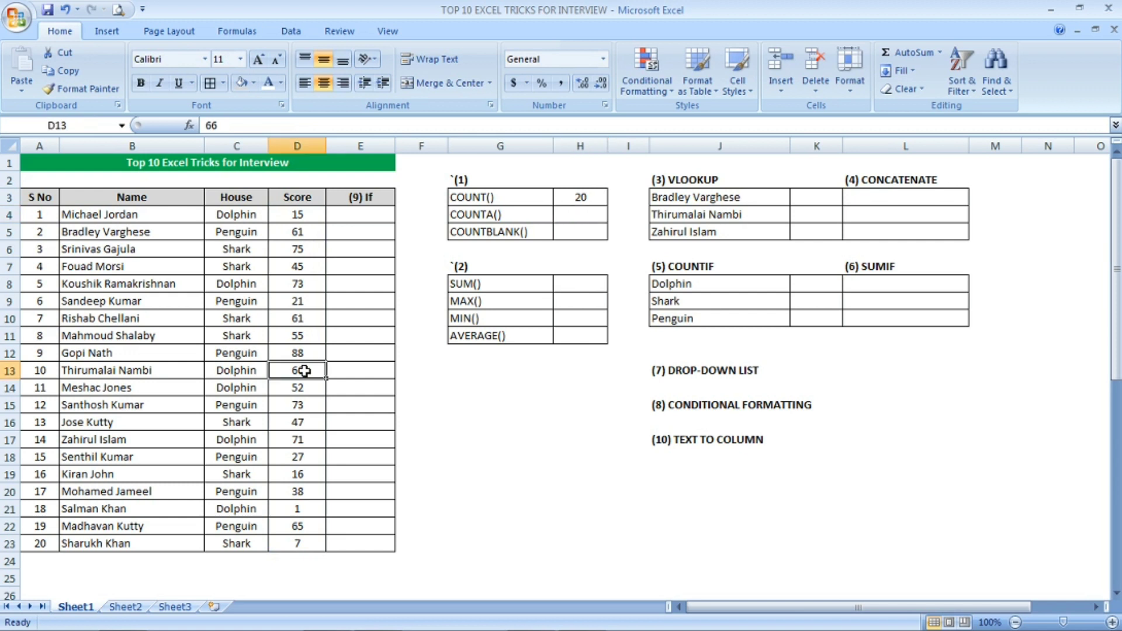
key(BackSpace)
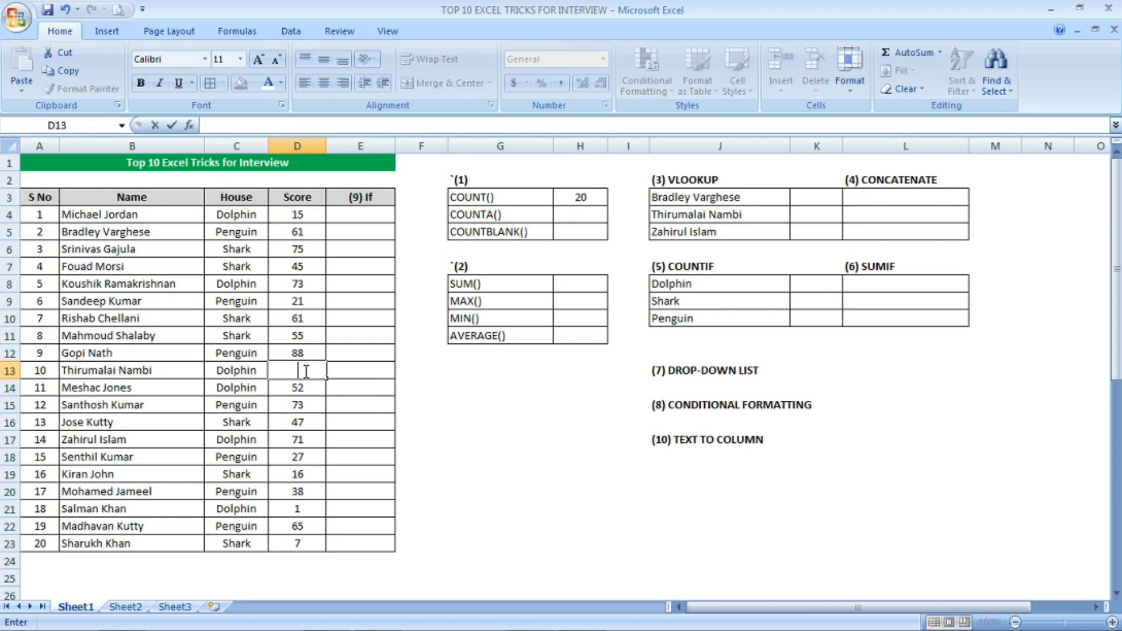
key(Return)
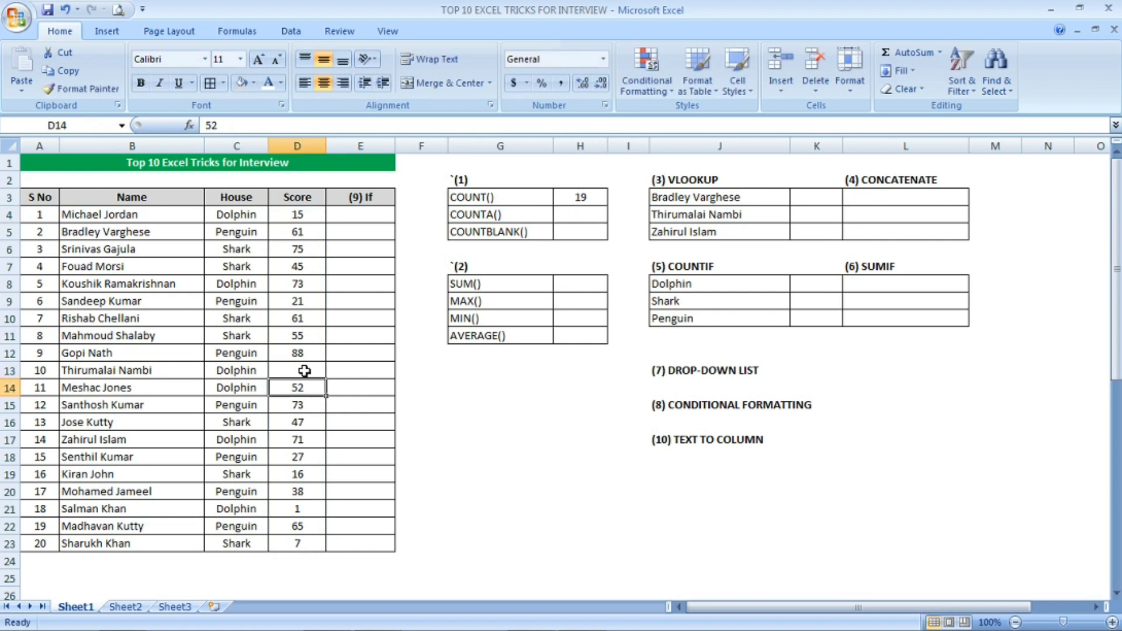
click(595, 198)
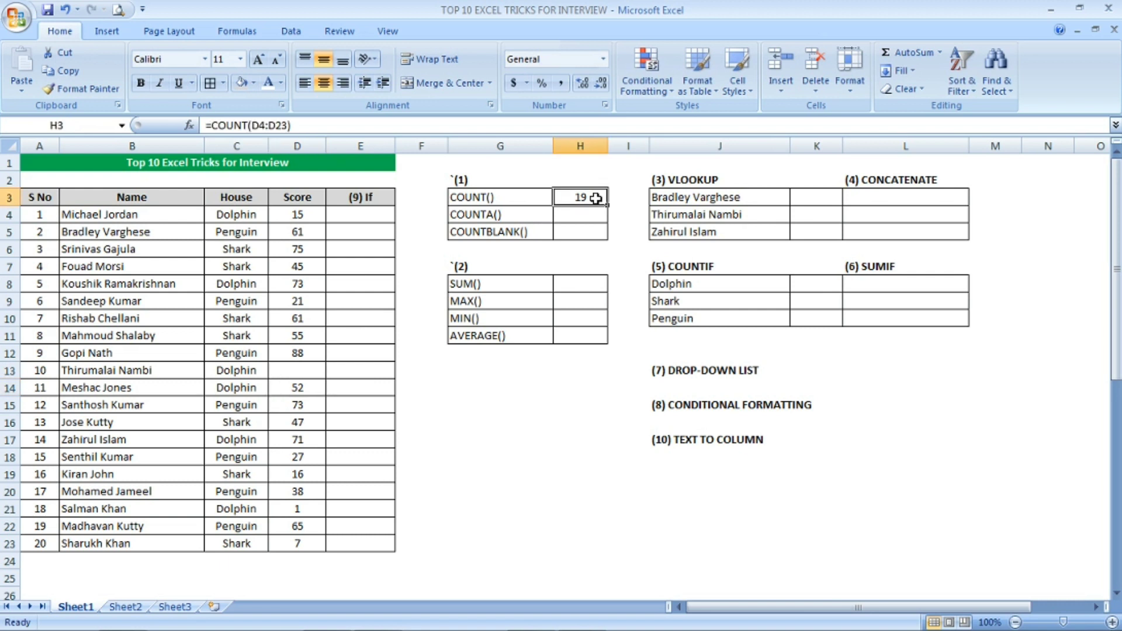
Replace the score in D17 with the text AA and check the COUNT result in H3.
click(310, 441)
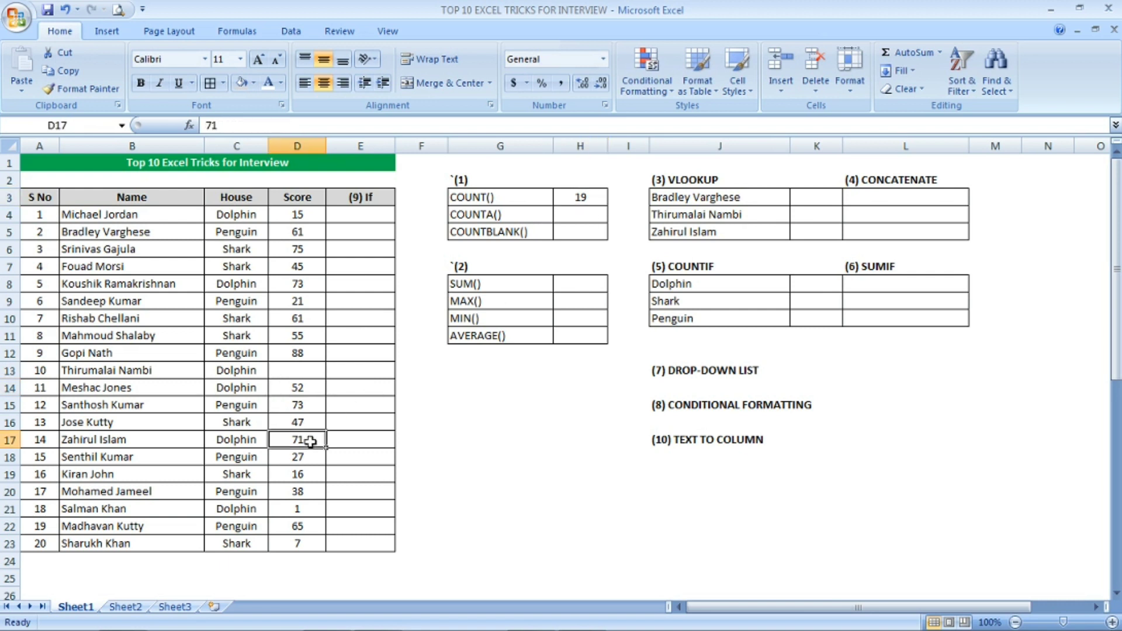
text(AA)
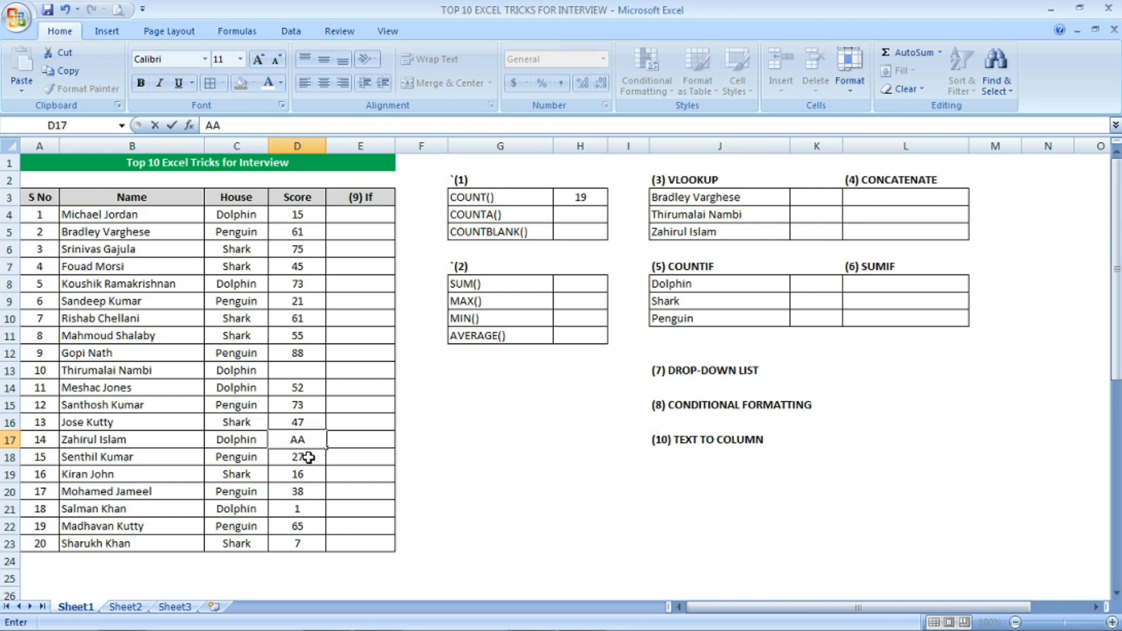
click(309, 457)
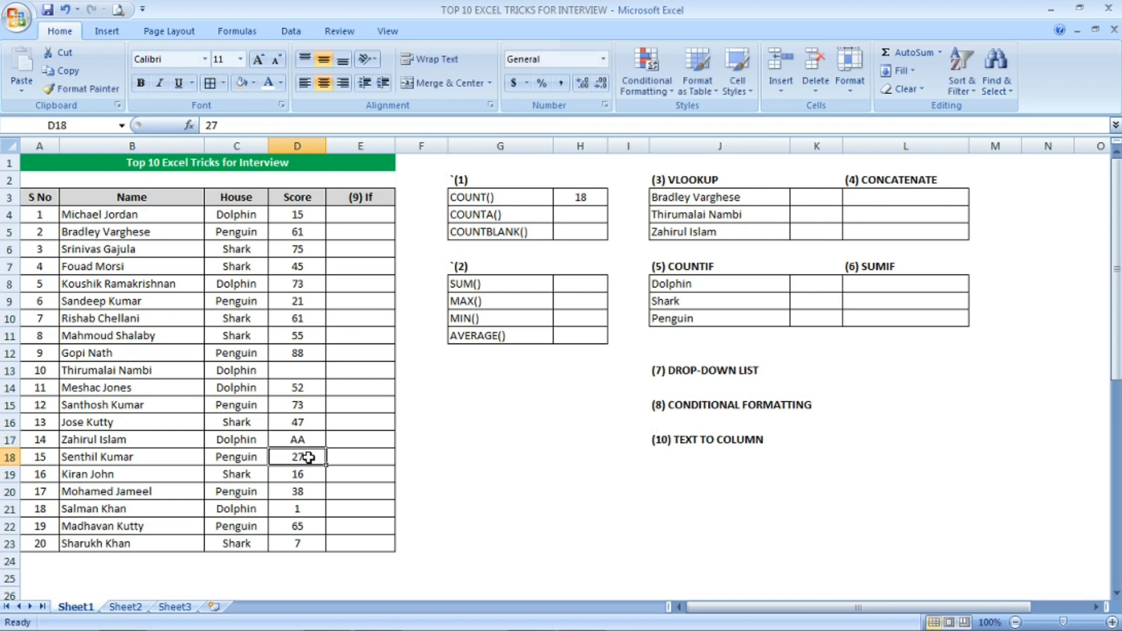
click(588, 197)
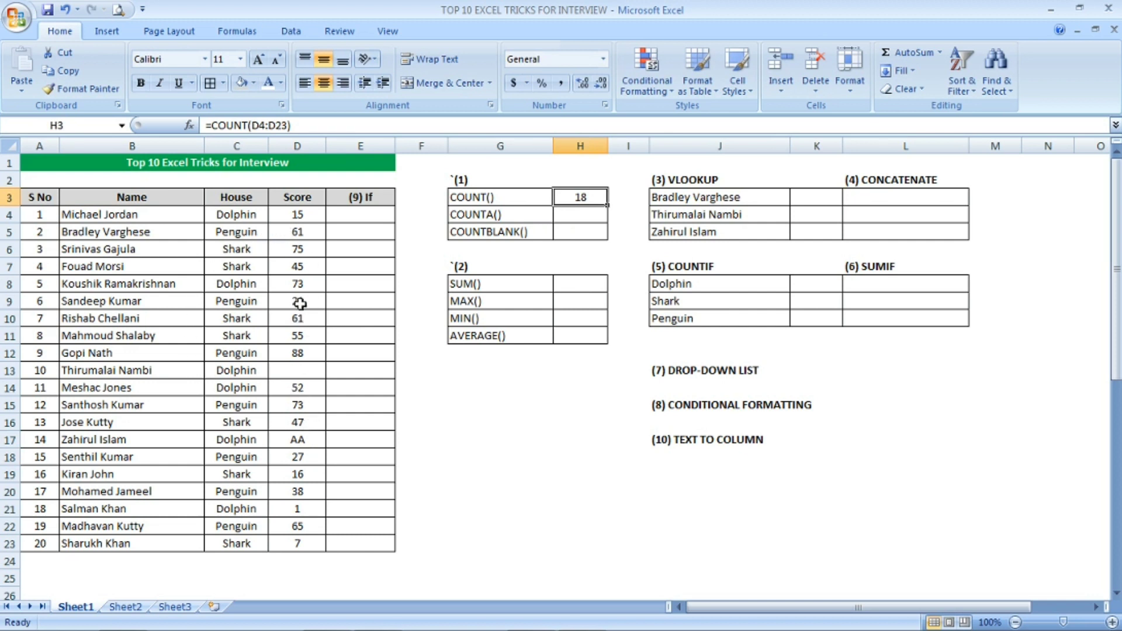
Enter =COUNTA(D4:D23) in cell H4 to count all non-empty entries in the Score column.
click(589, 217)
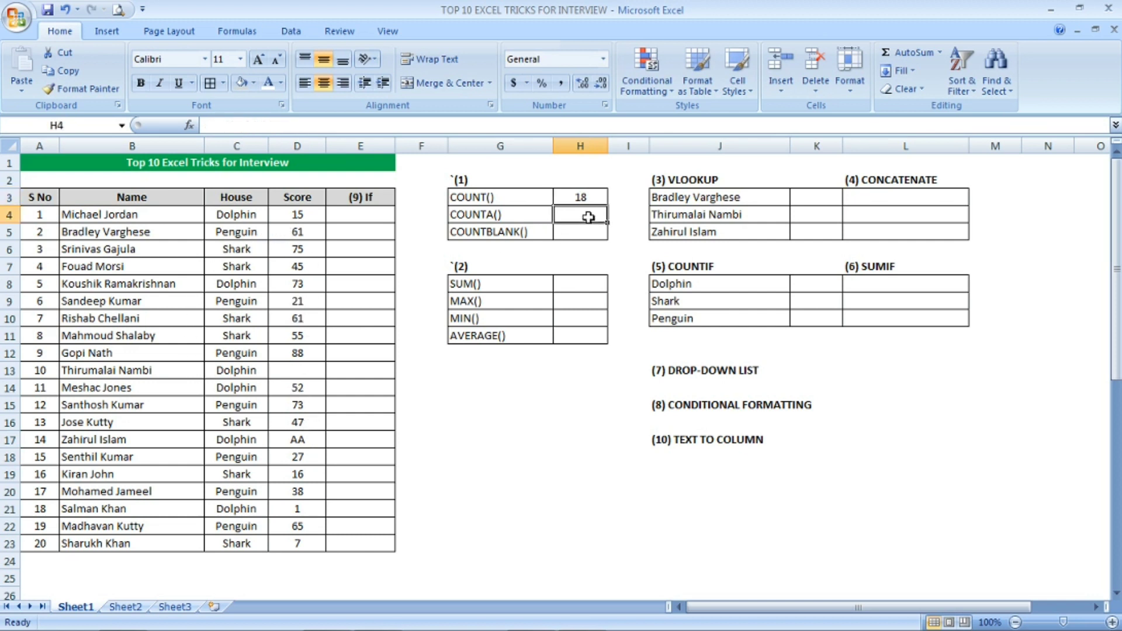
text(=COUNT)
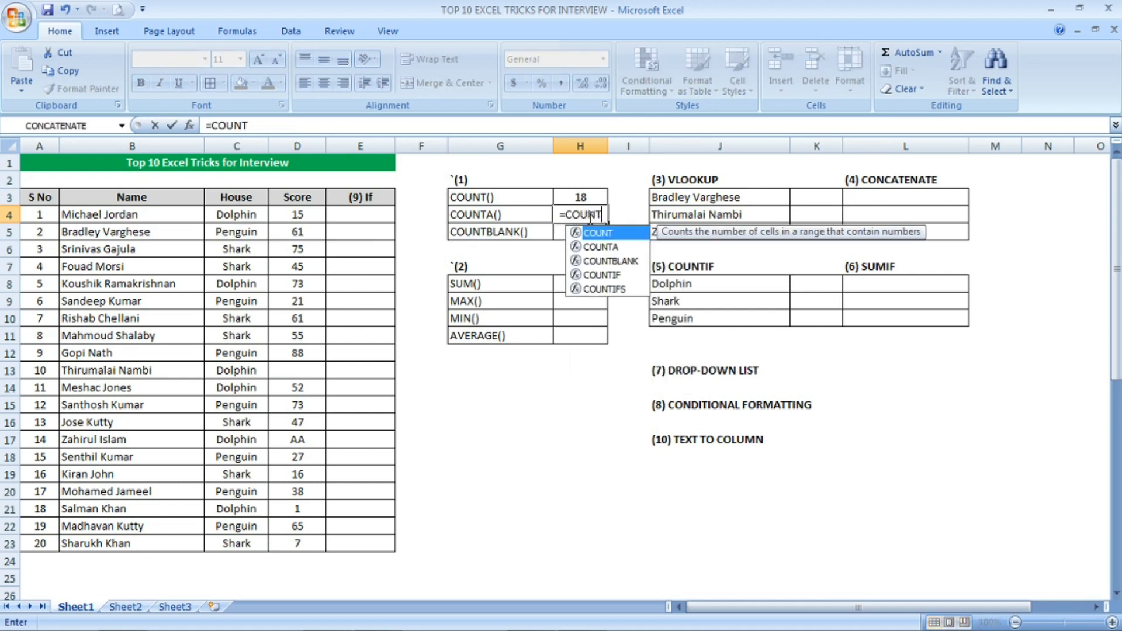
text(A()
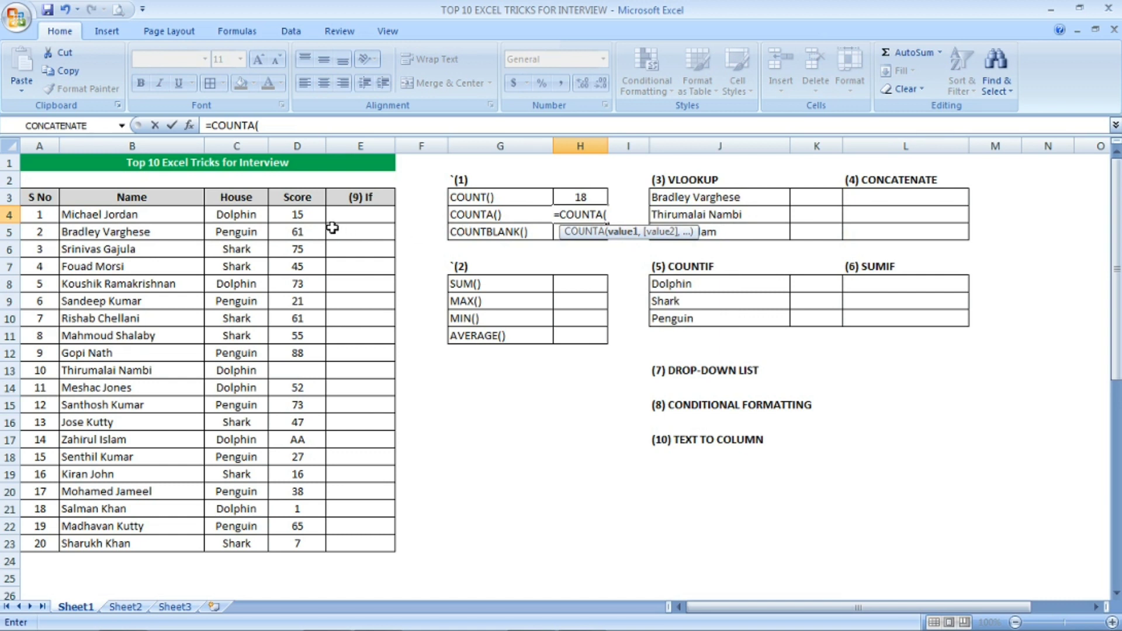
click(314, 216)
key(ctrl+shift+Down)
key(ctrl+shift+Down)
key(ctrl+shift+Down)
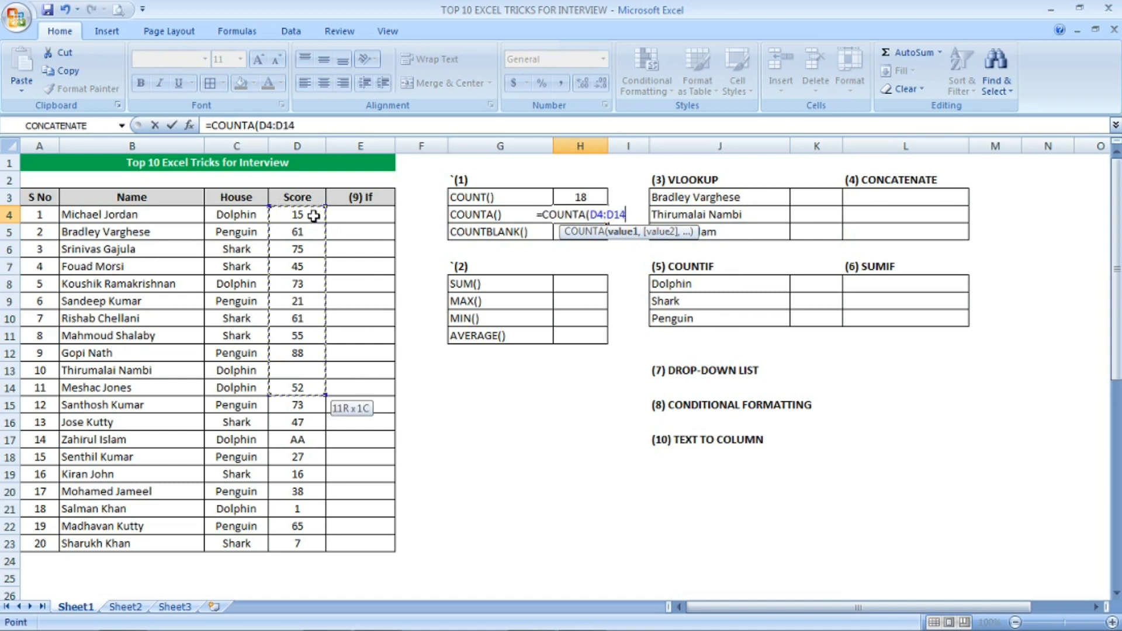
text())
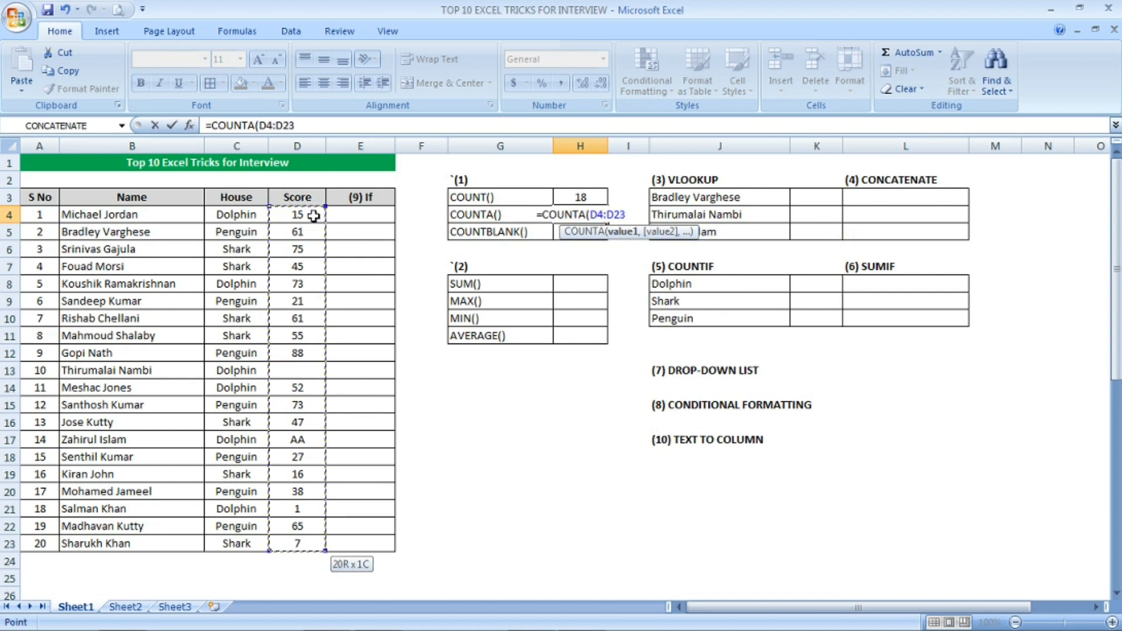
key(Return)
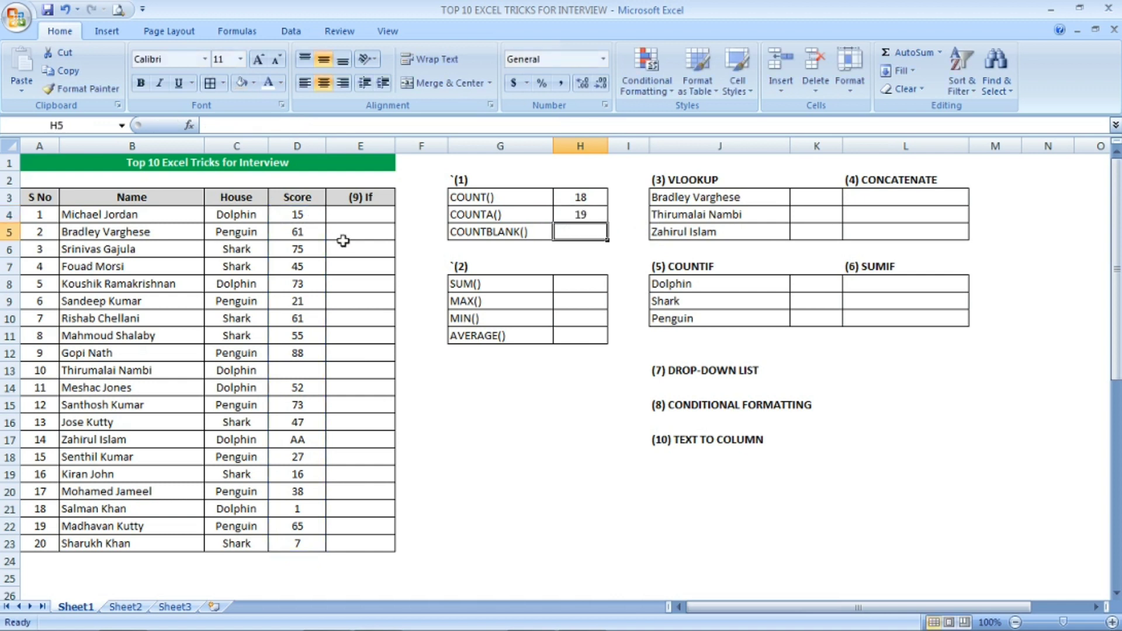
Fill the blank score in D13 with 56 and check the COUNTA result in H4 against the text entry in D17.
click(302, 371)
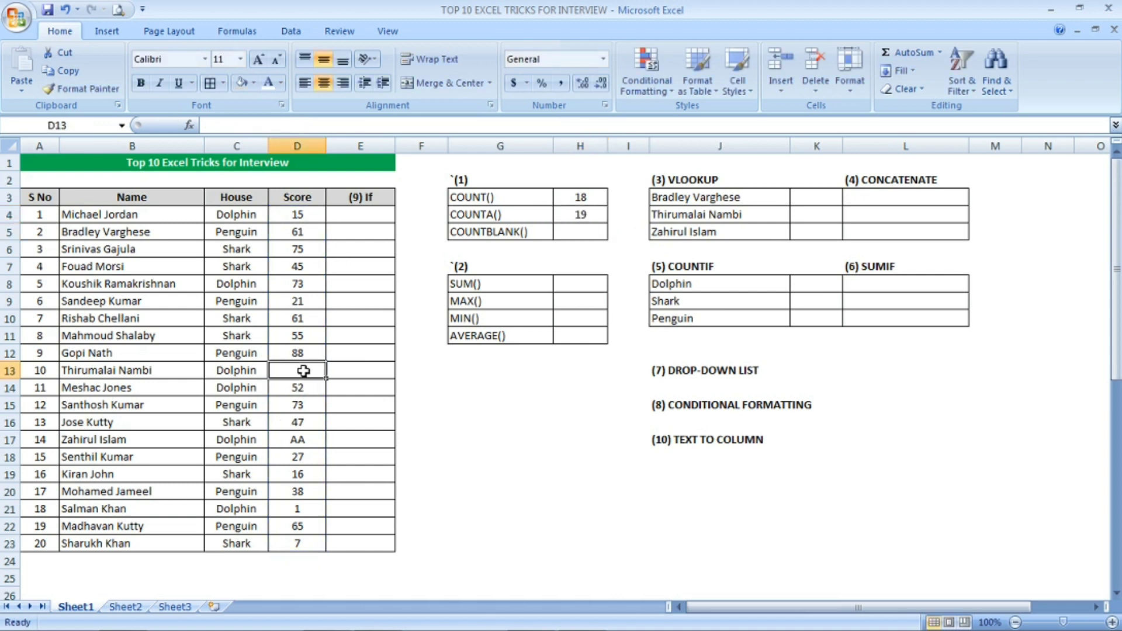
click(298, 442)
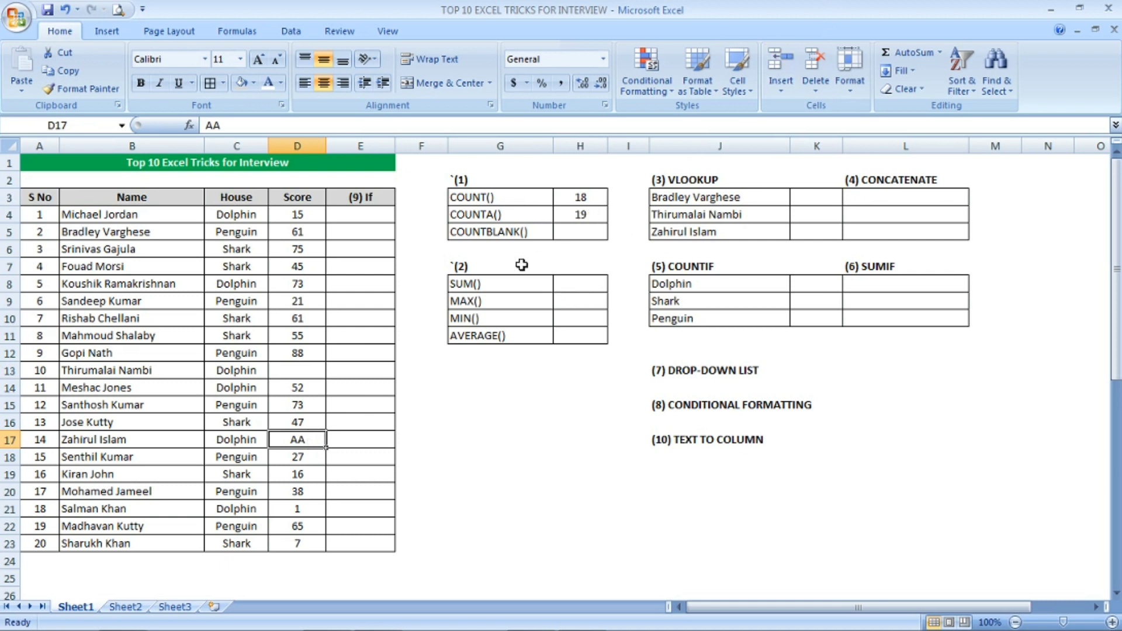
click(310, 372)
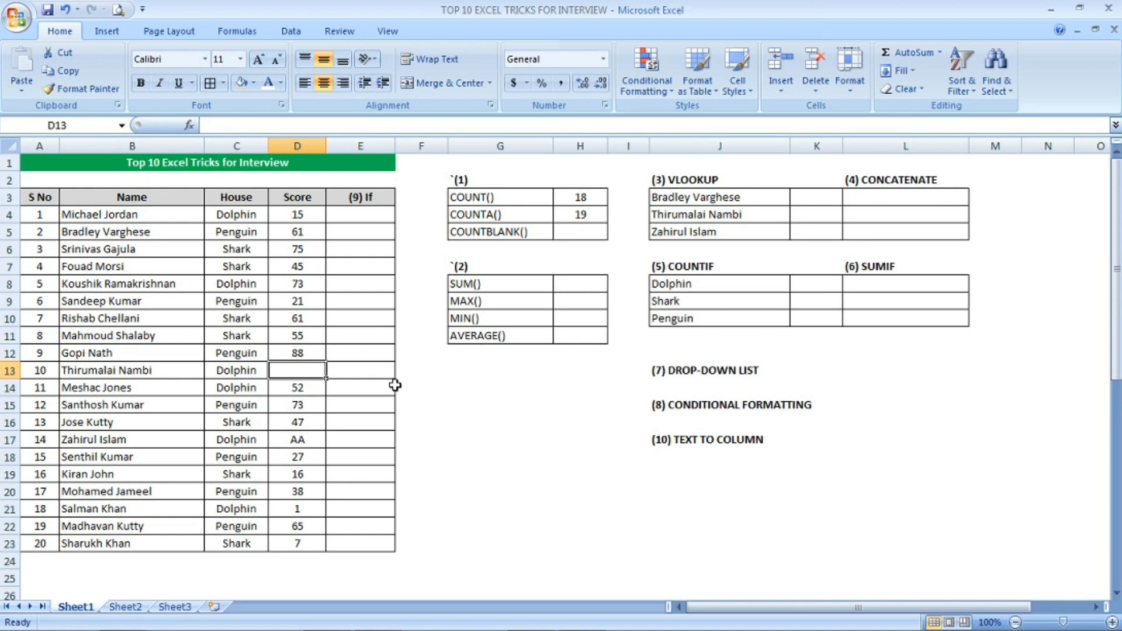
text(56)
key(Return)
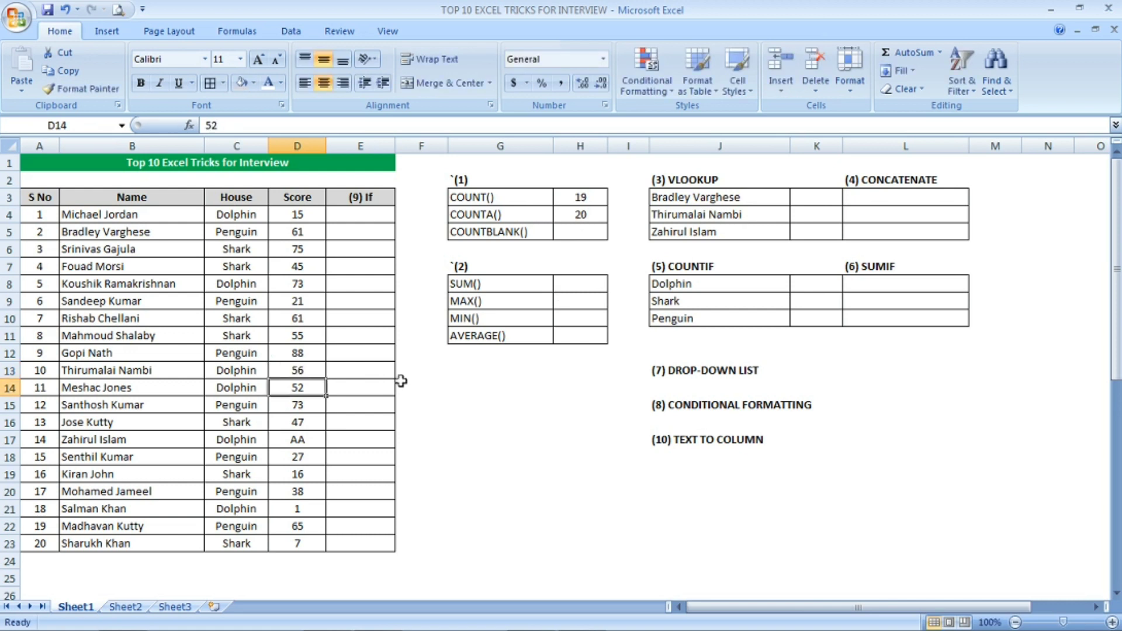
click(584, 216)
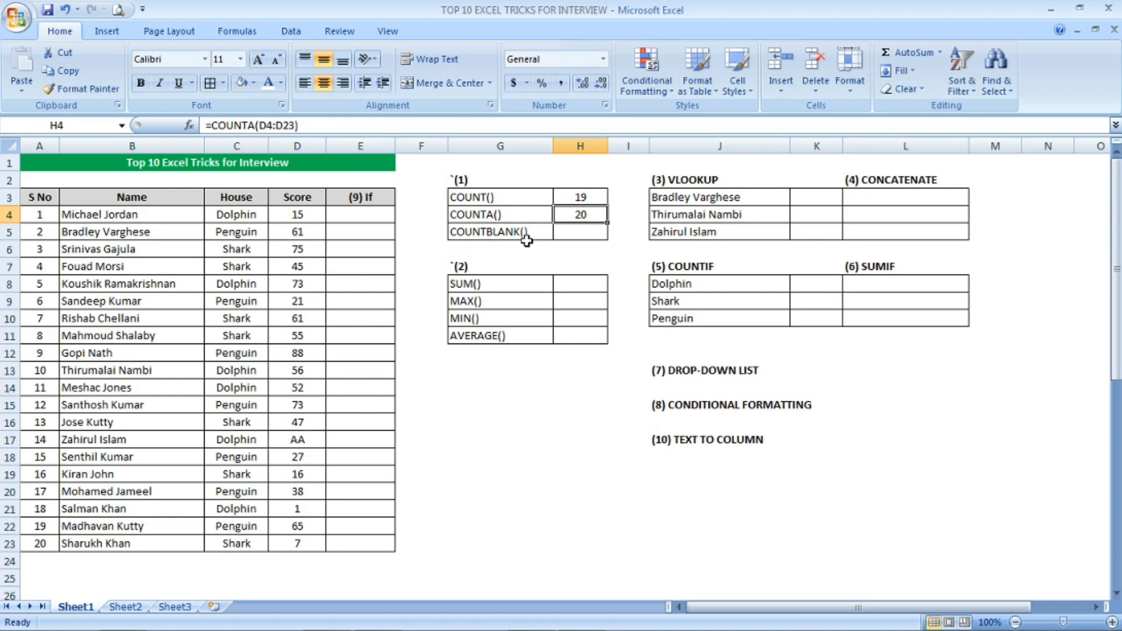
click(310, 438)
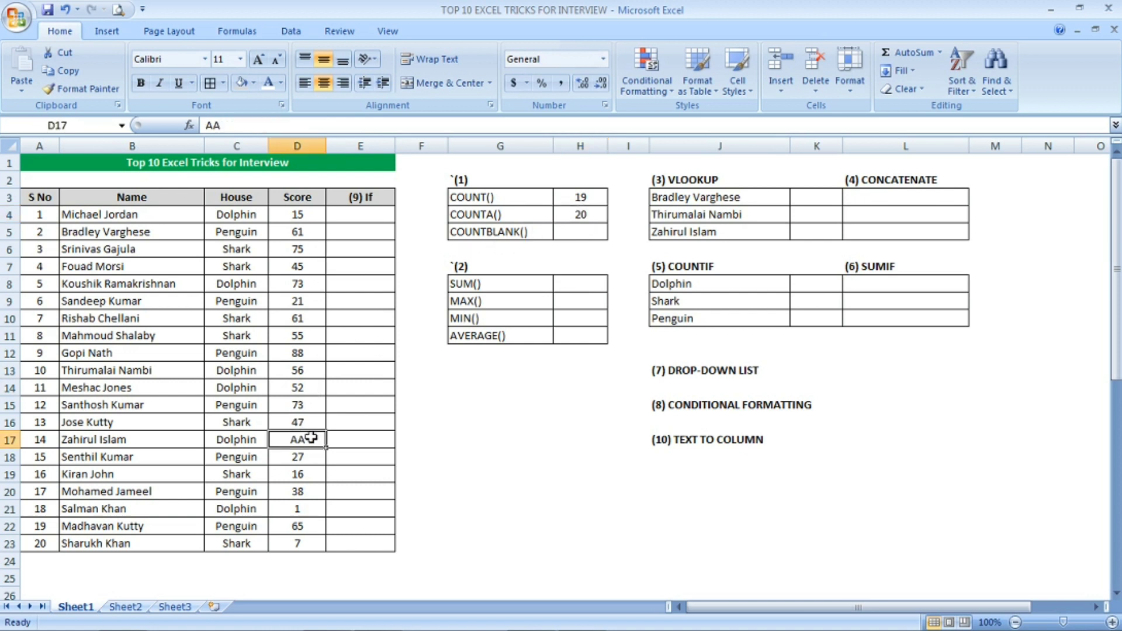
click(595, 212)
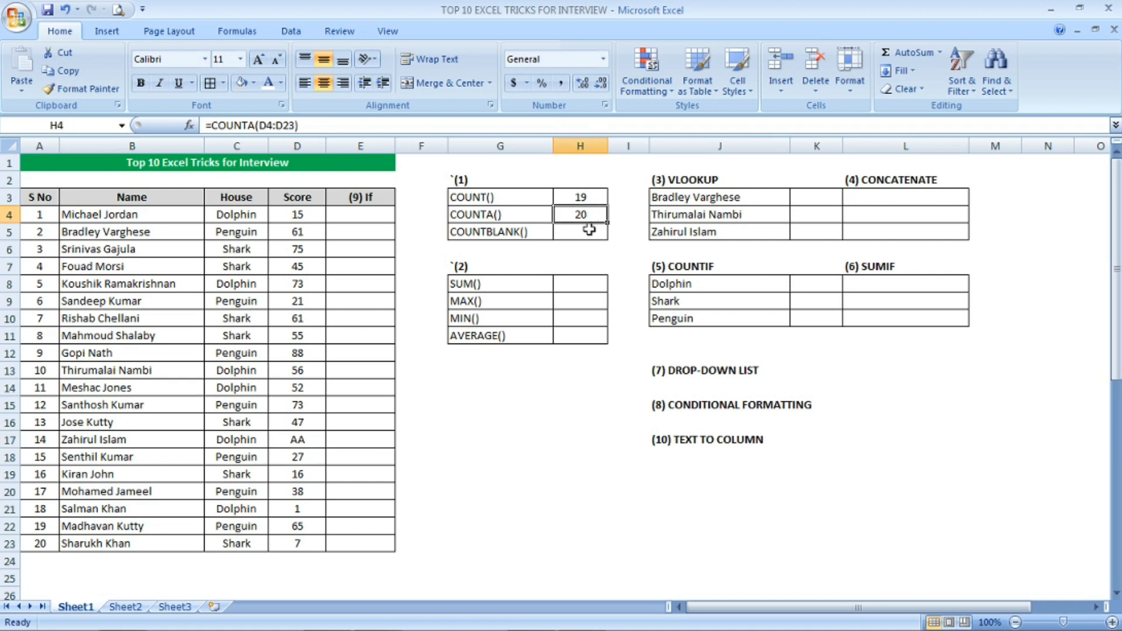
Clear the score cells D17 and D20 to leave blanks for the COUNTBLANK example.
click(588, 230)
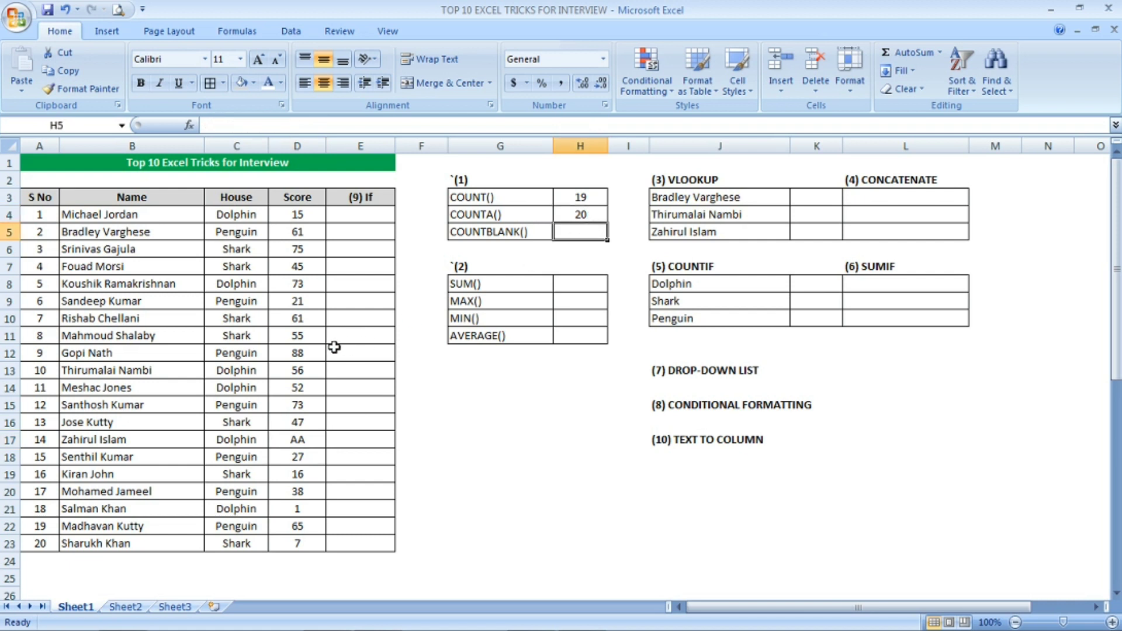
click(309, 440)
key(Delete)
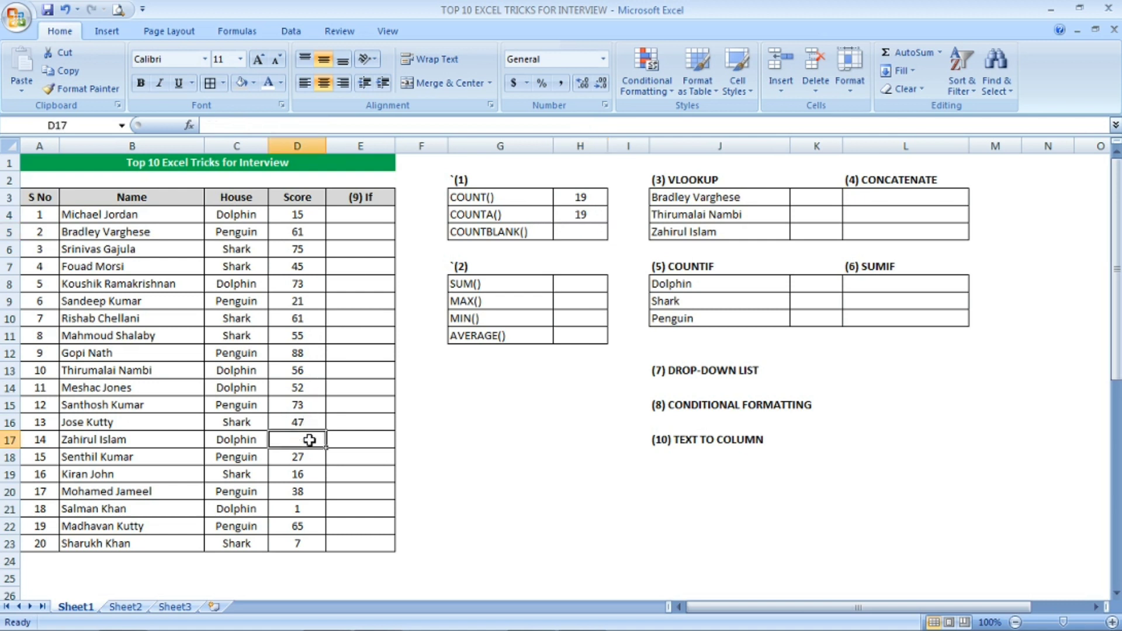
key(Down)
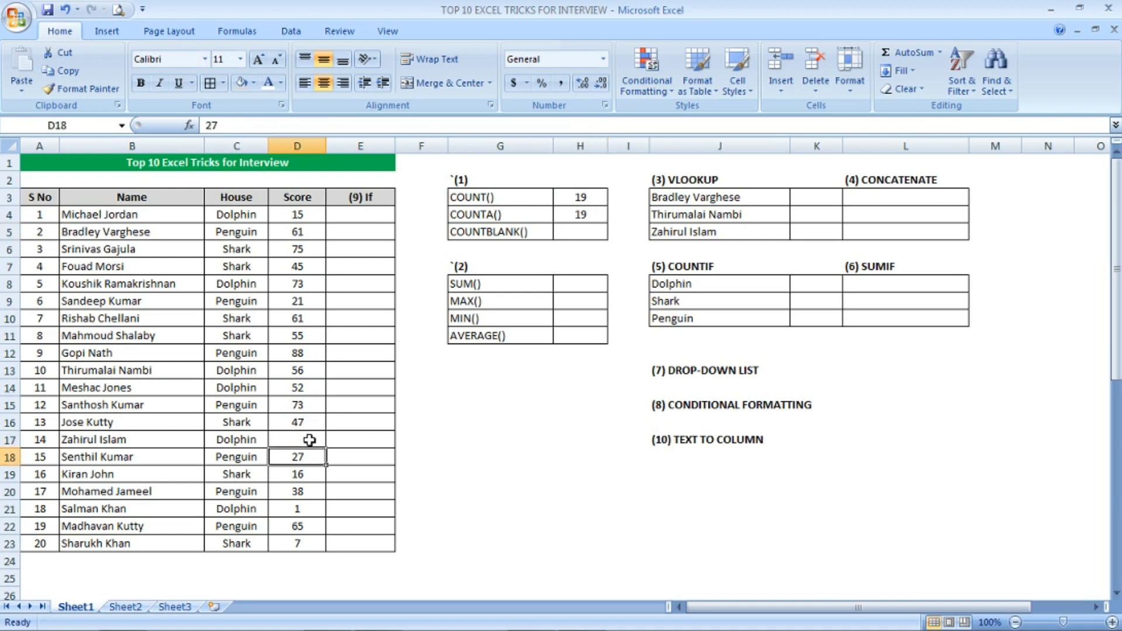
click(309, 492)
key(Delete)
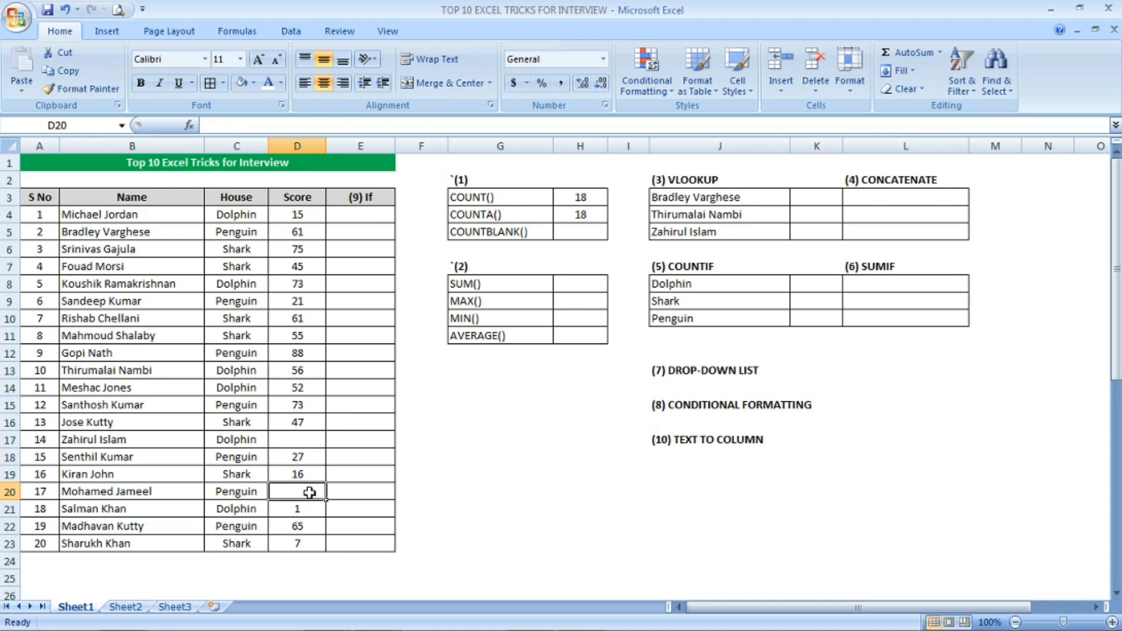
key(Down)
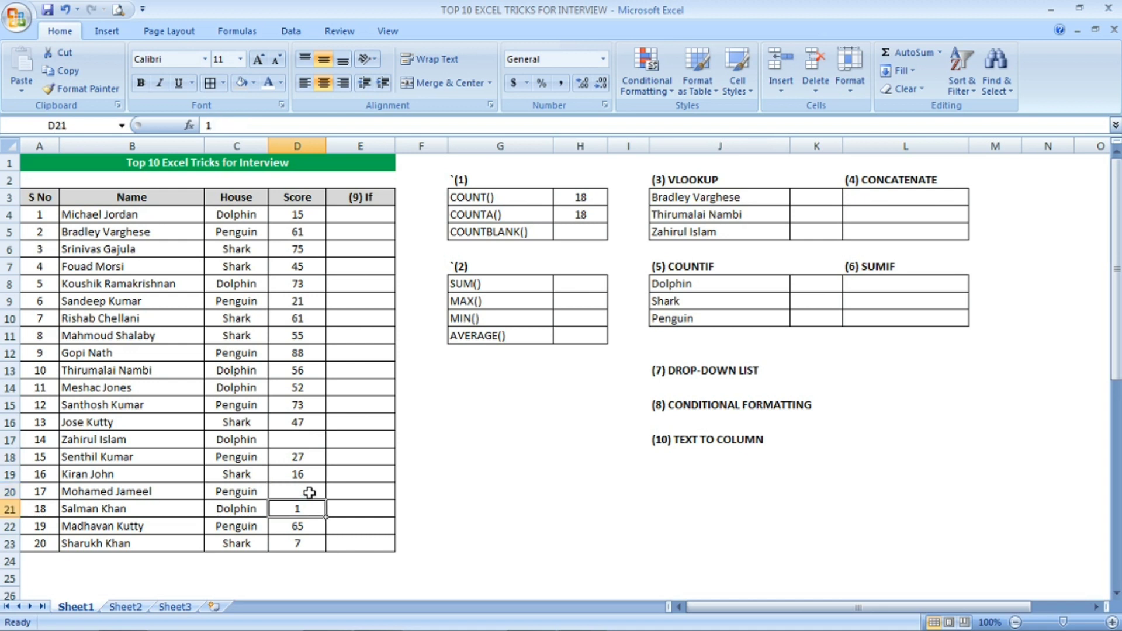
Enter =COUNTBLANK(D4:D23) in cell H5 and check its result against the blank score cells D17 and D20.
click(597, 230)
text(=COUNTBLANK)
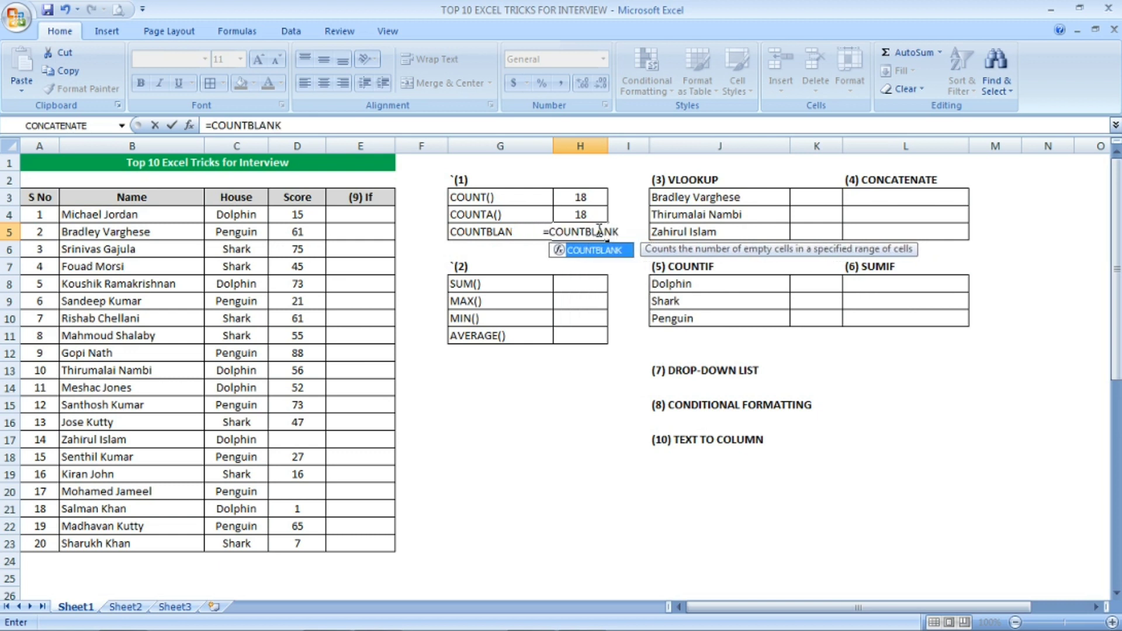
text(()
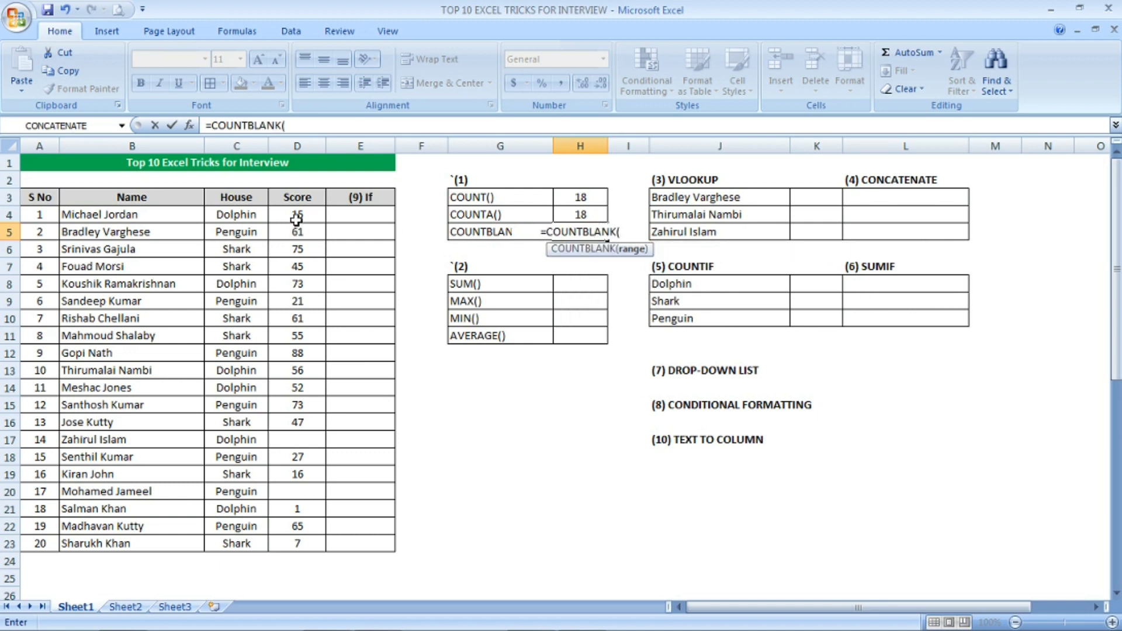
drag(296, 219, 298, 543)
text())
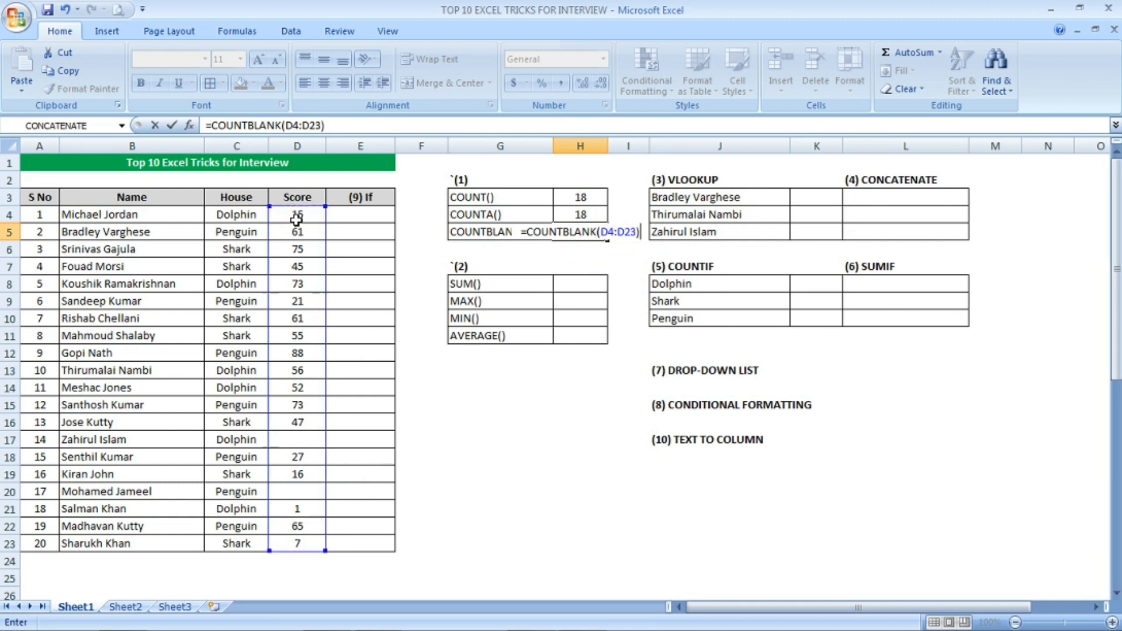
key(Return)
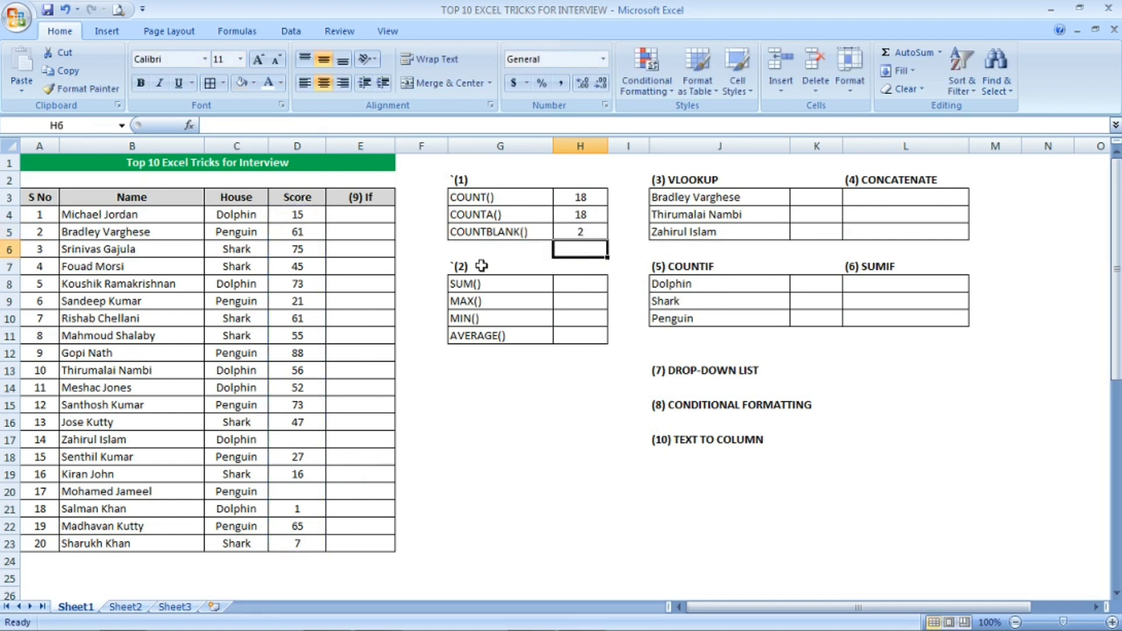
click(572, 232)
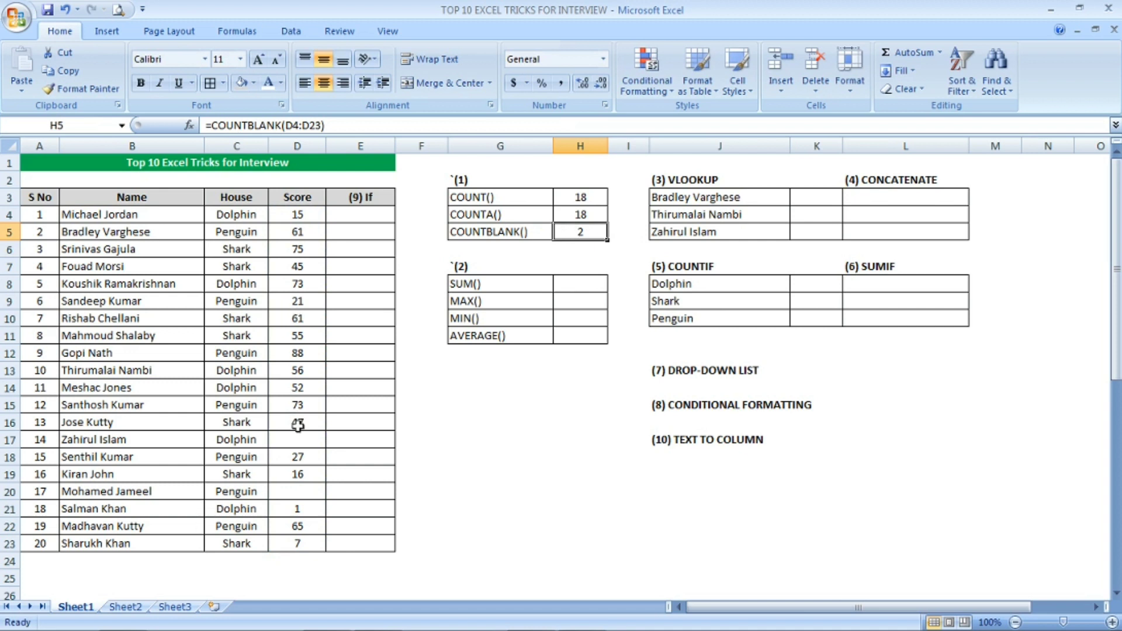
click(298, 438)
click(298, 491)
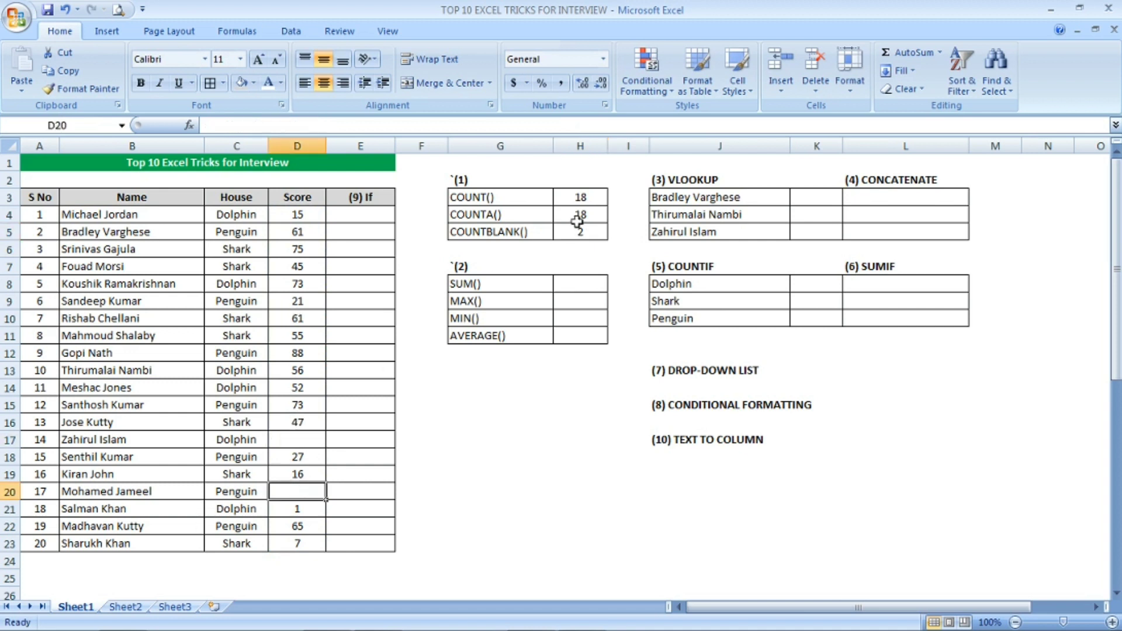
click(600, 230)
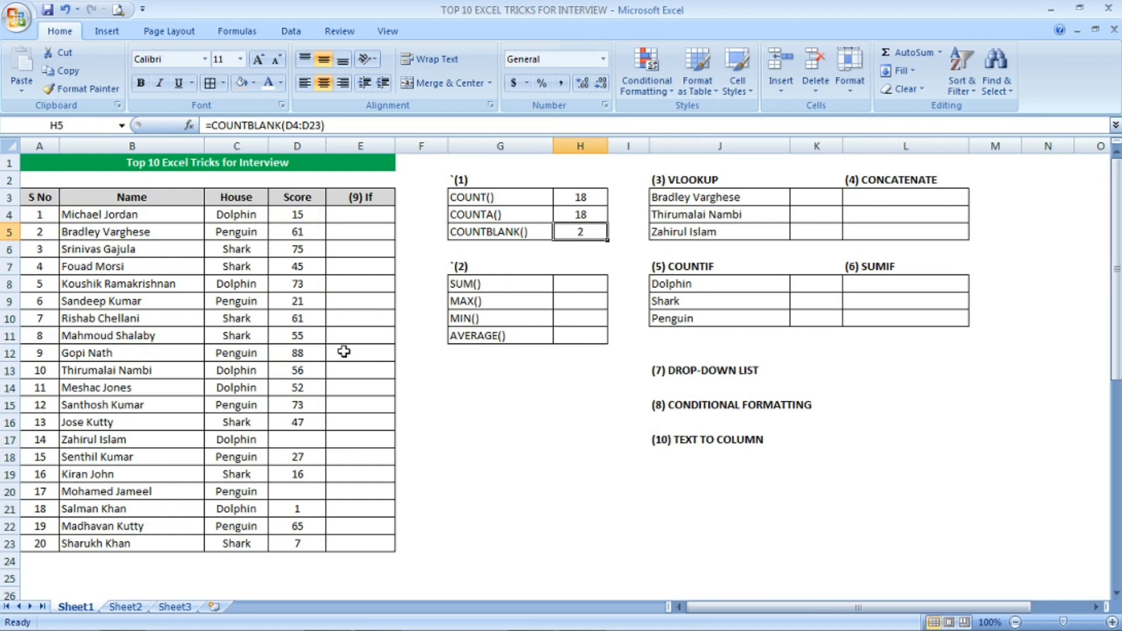
Fill the blank scores with 68 in D17 and 48 in D20.
click(575, 281)
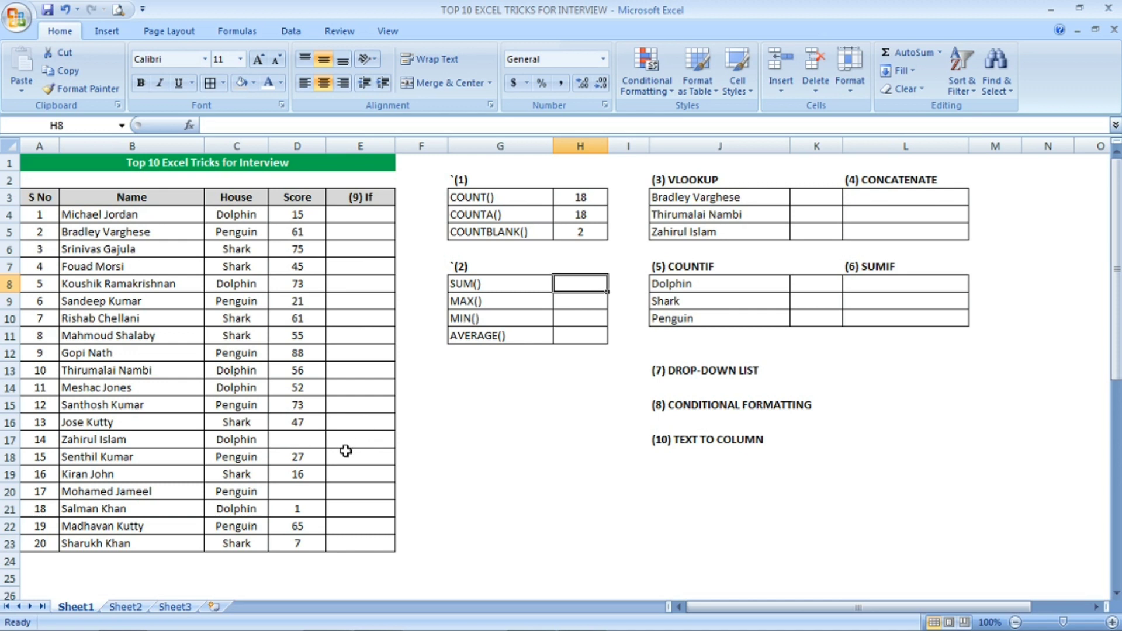
click(309, 436)
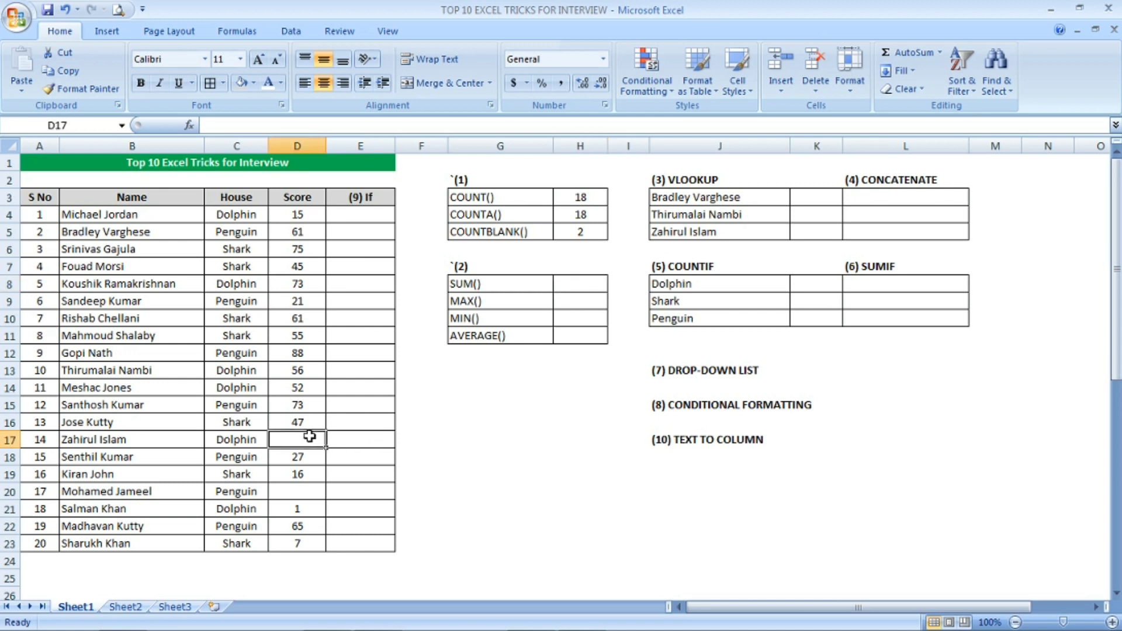
text(68)
key(Return)
key(Return)
key(Return)
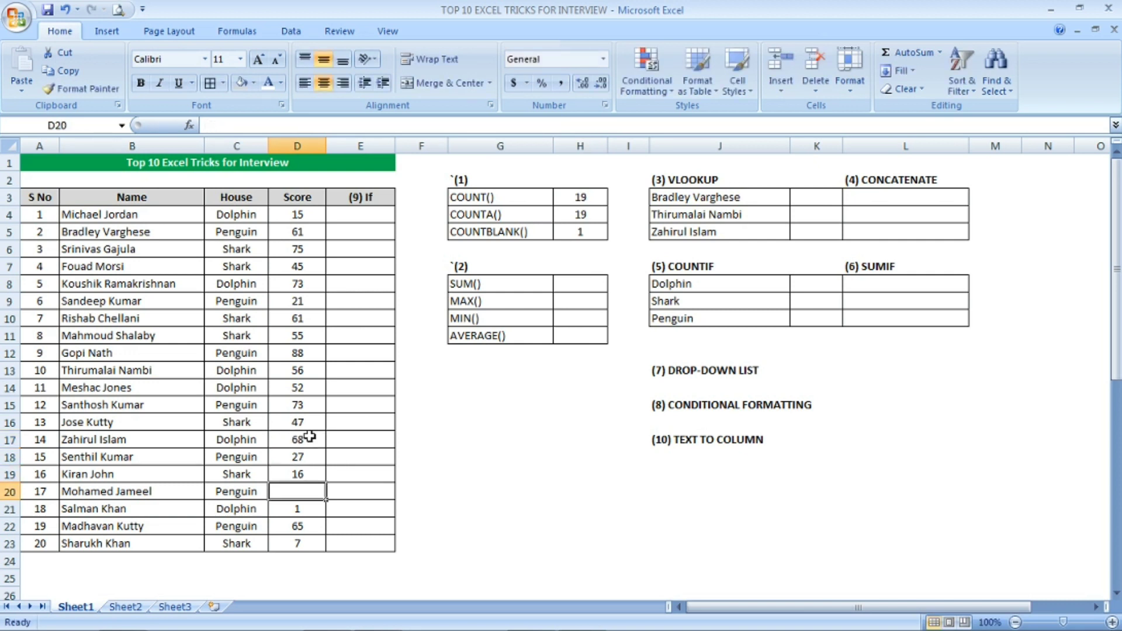
text(48)
key(Return)
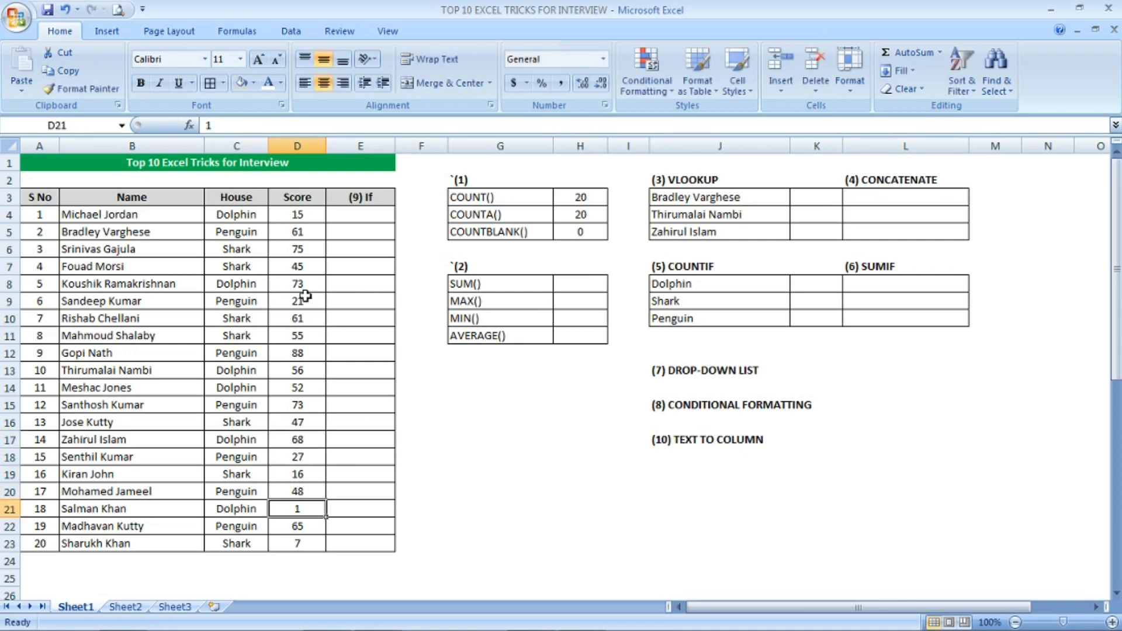
Enter =SUM(D4:D23) in cell H8 to total the Score column, and review the result.
click(595, 282)
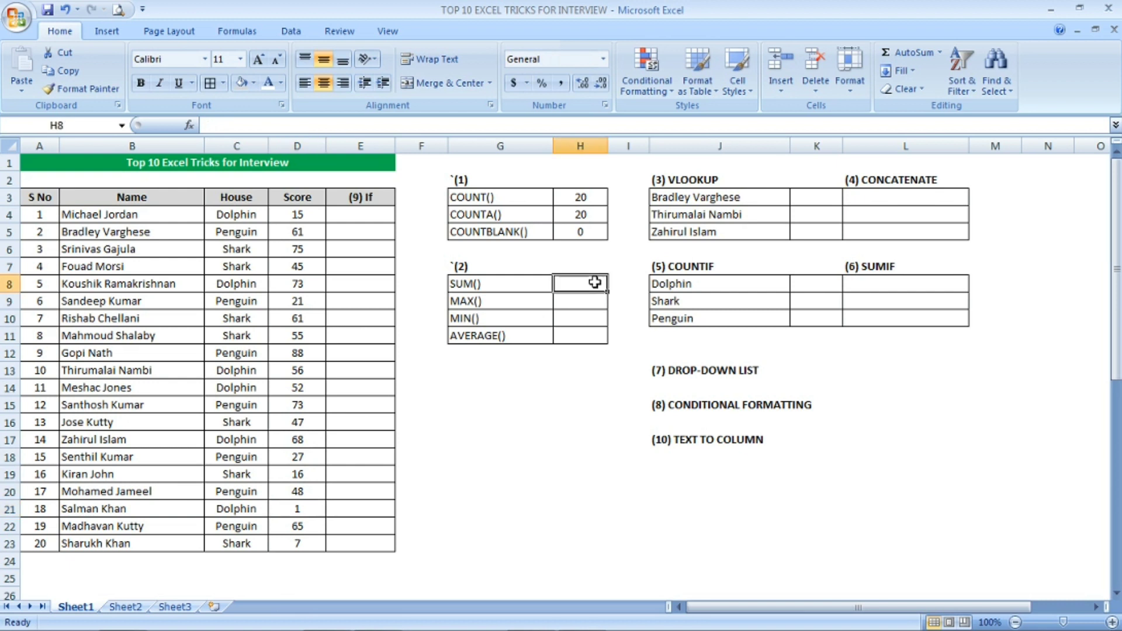
text(=SUM)
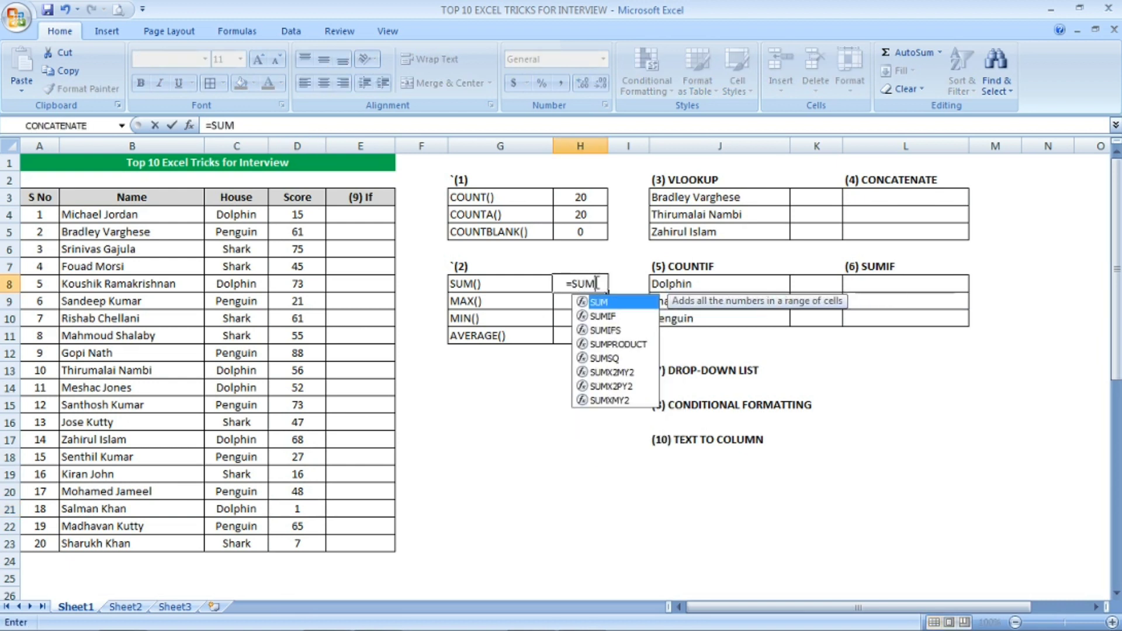
text(()
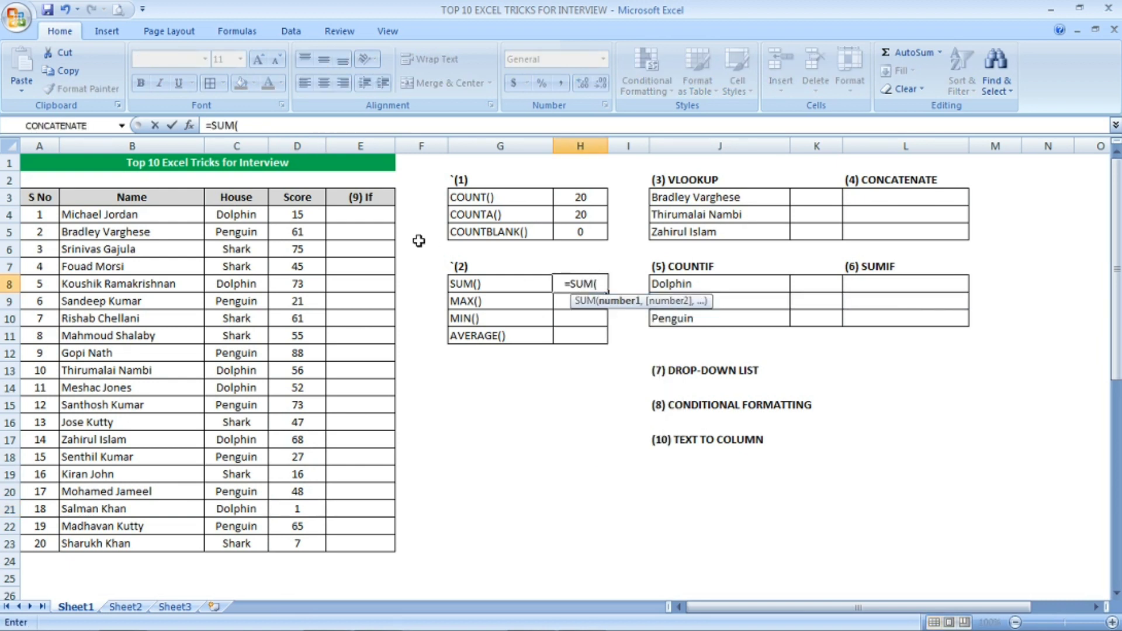
click(296, 216)
key(ctrl+shift+Down)
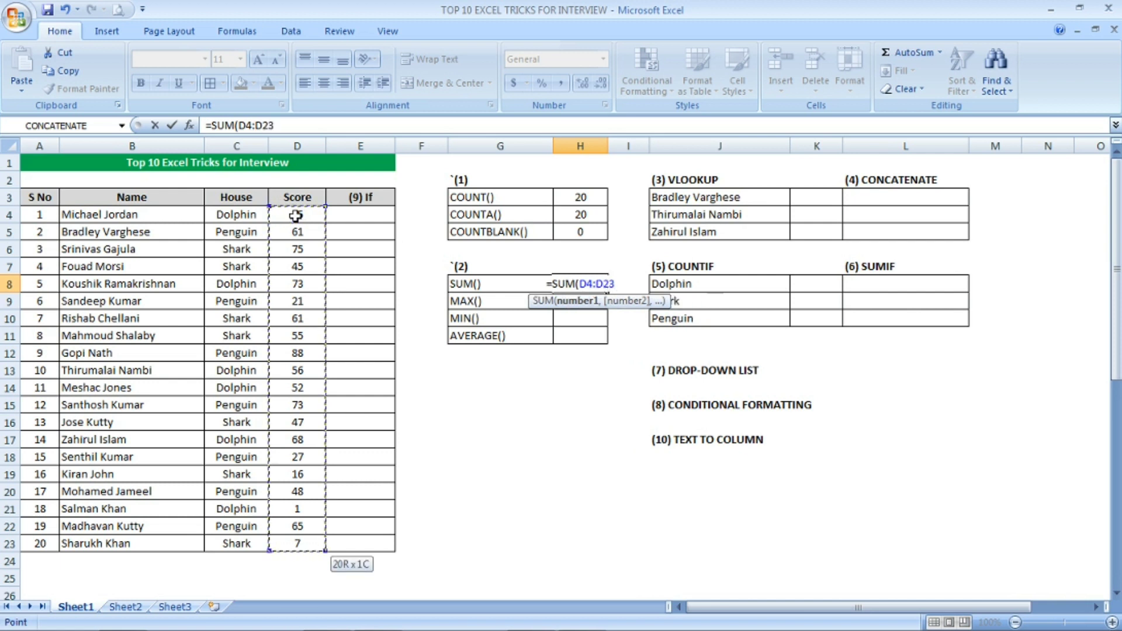
text())
key(Return)
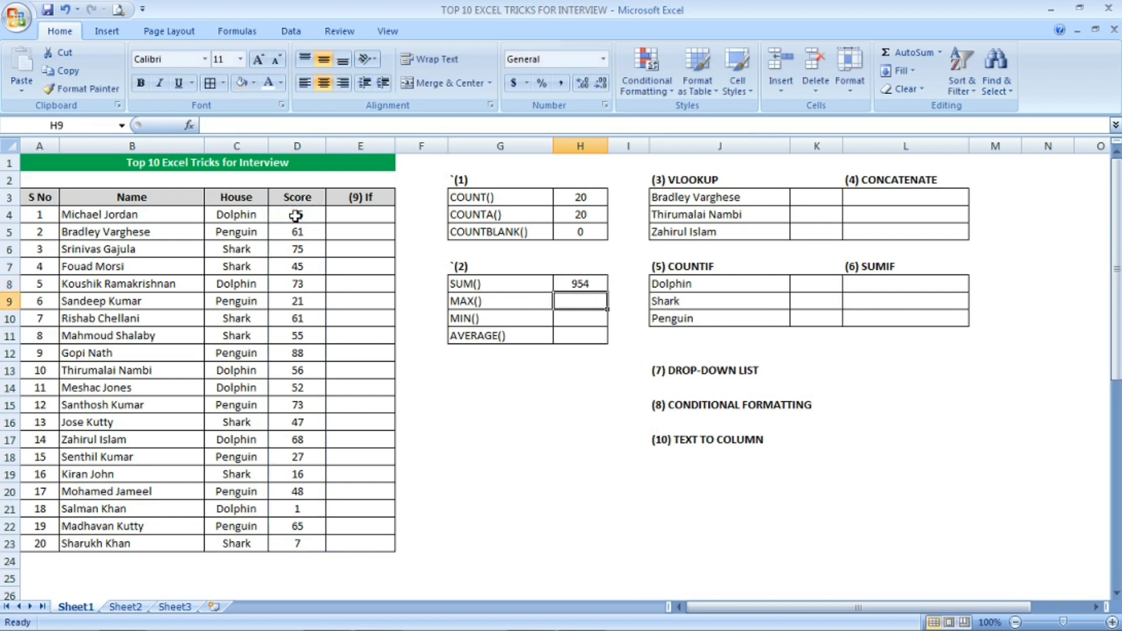
click(582, 283)
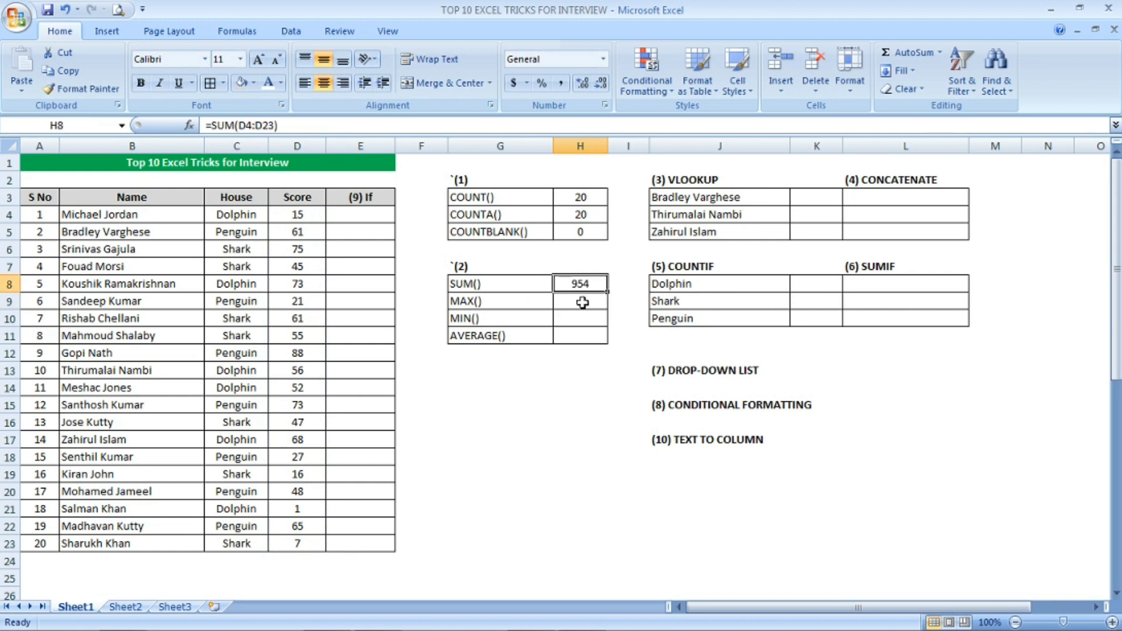
Enter =MAX(D4:D23) in cell H9 to get the highest score, and locate that score in D12.
click(583, 302)
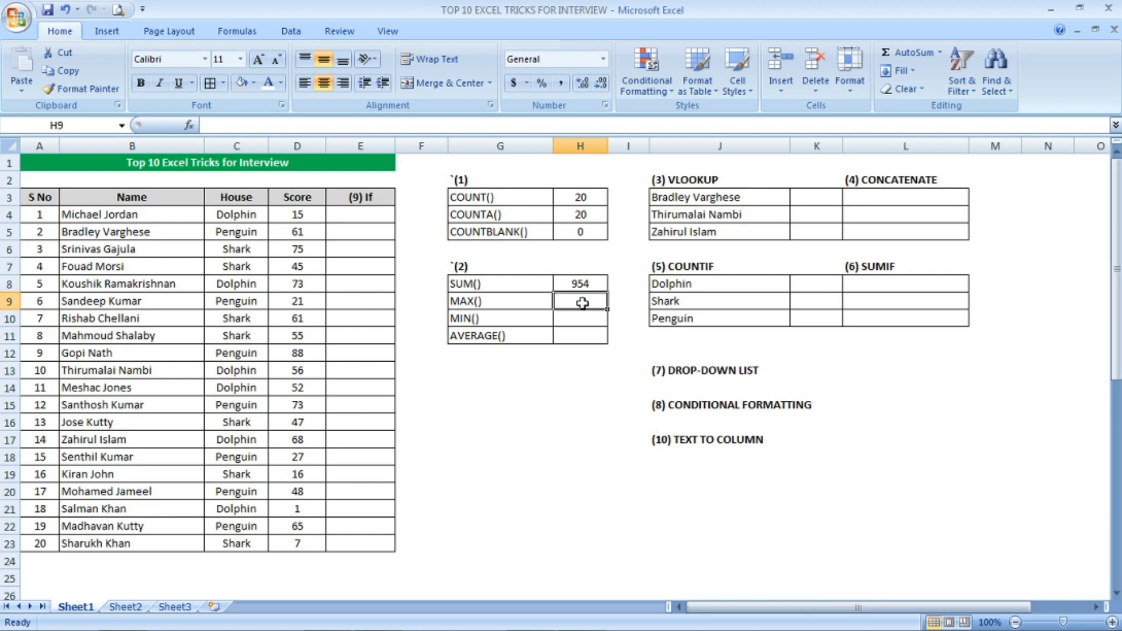
text(=)
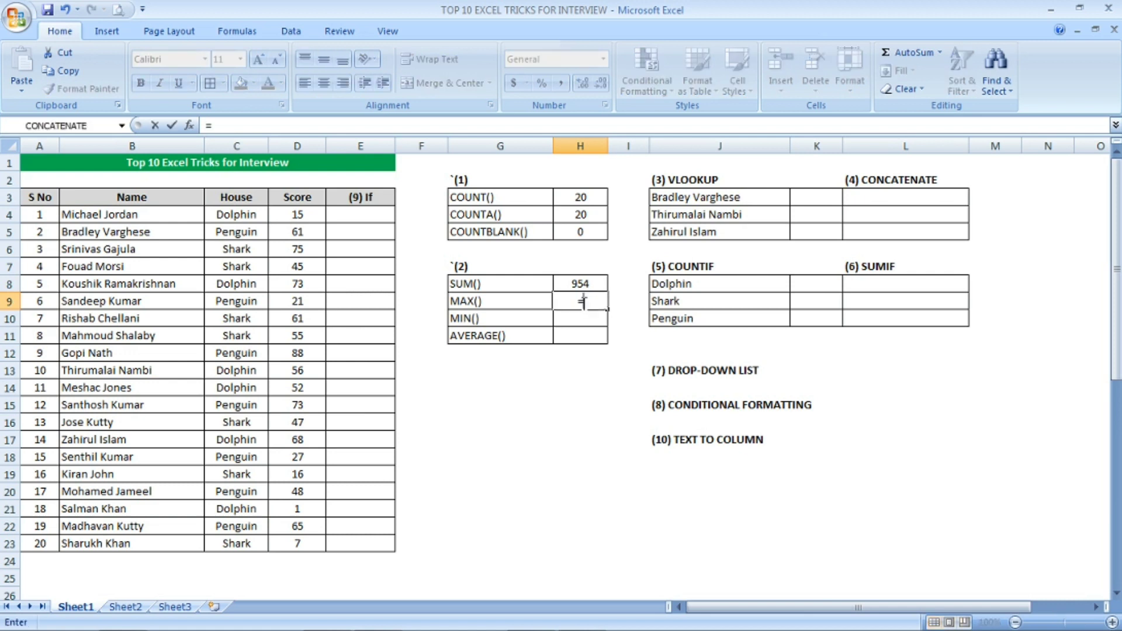
text(MAX()
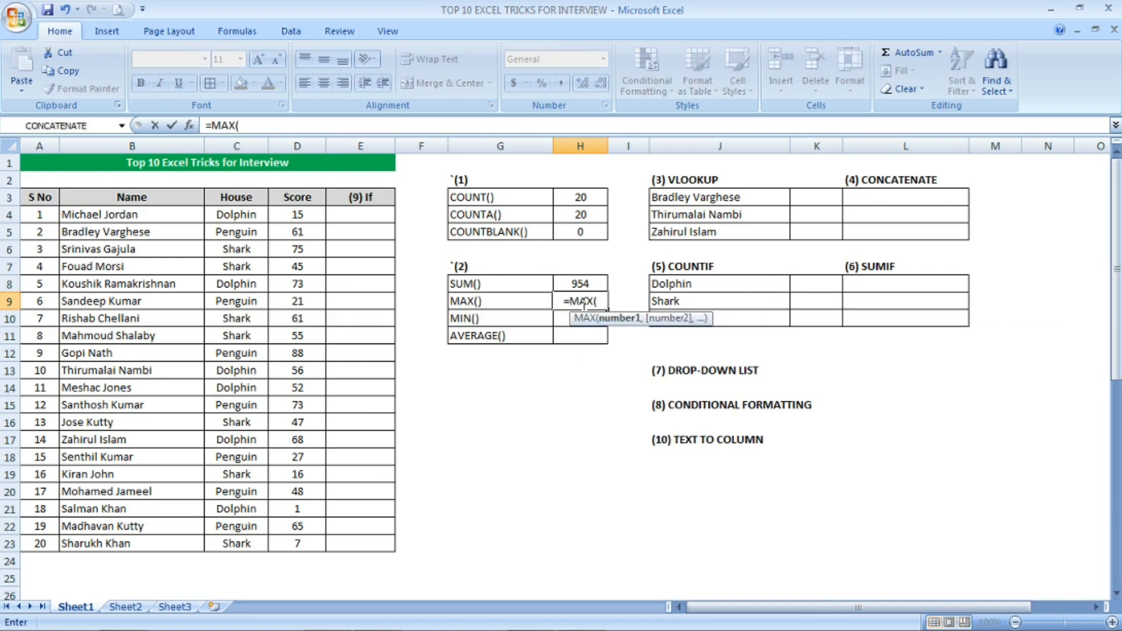
click(309, 216)
key(ctrl+shift+Down)
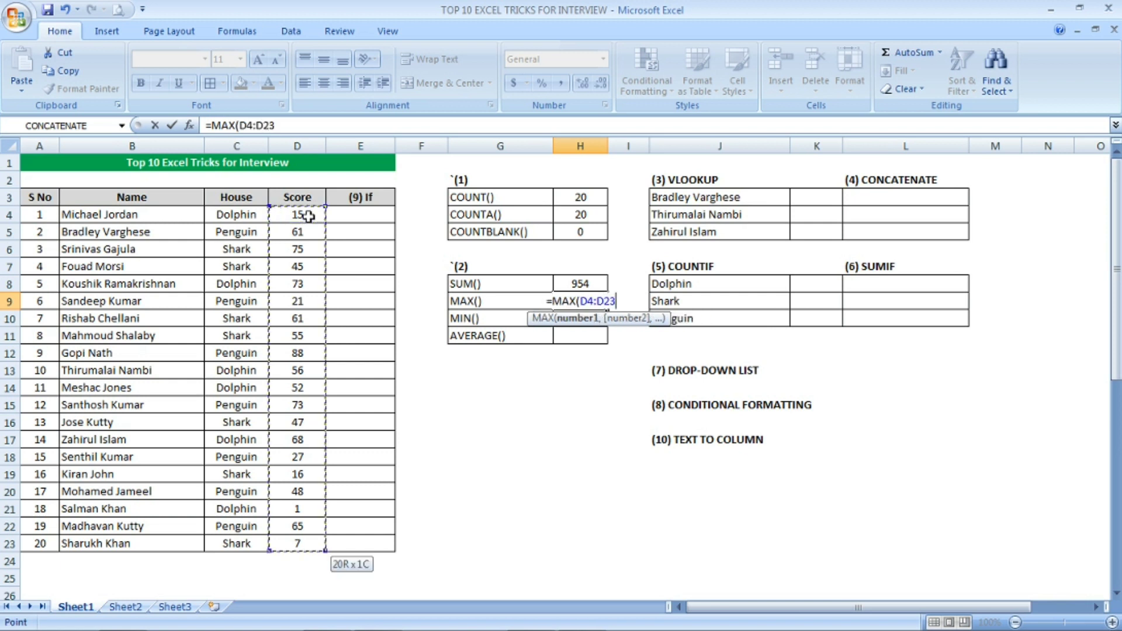
text())
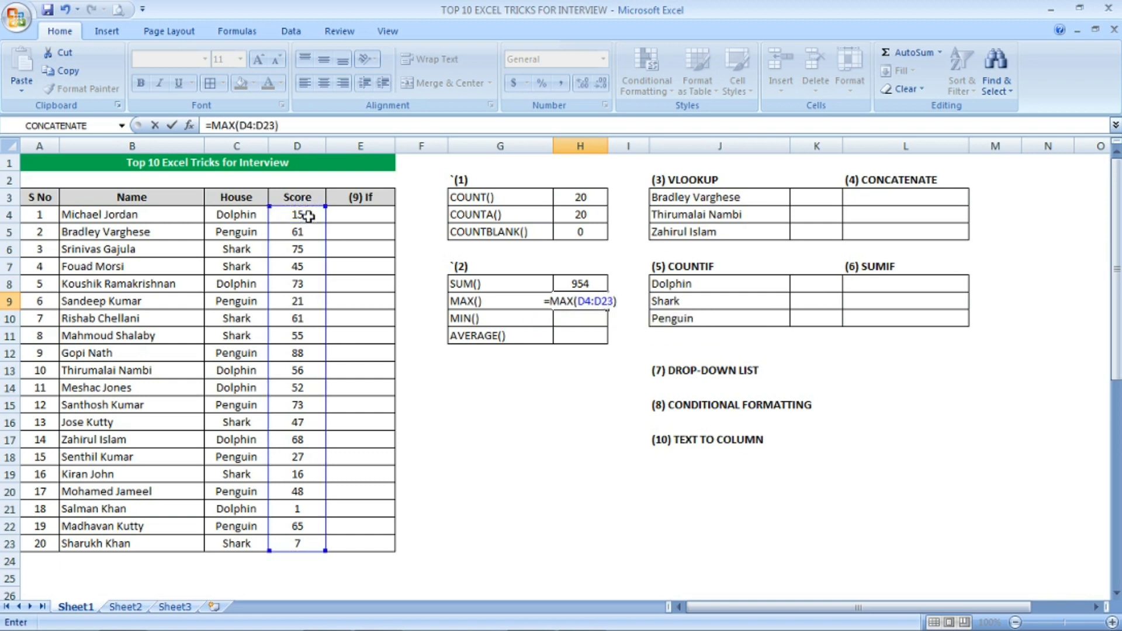
key(Return)
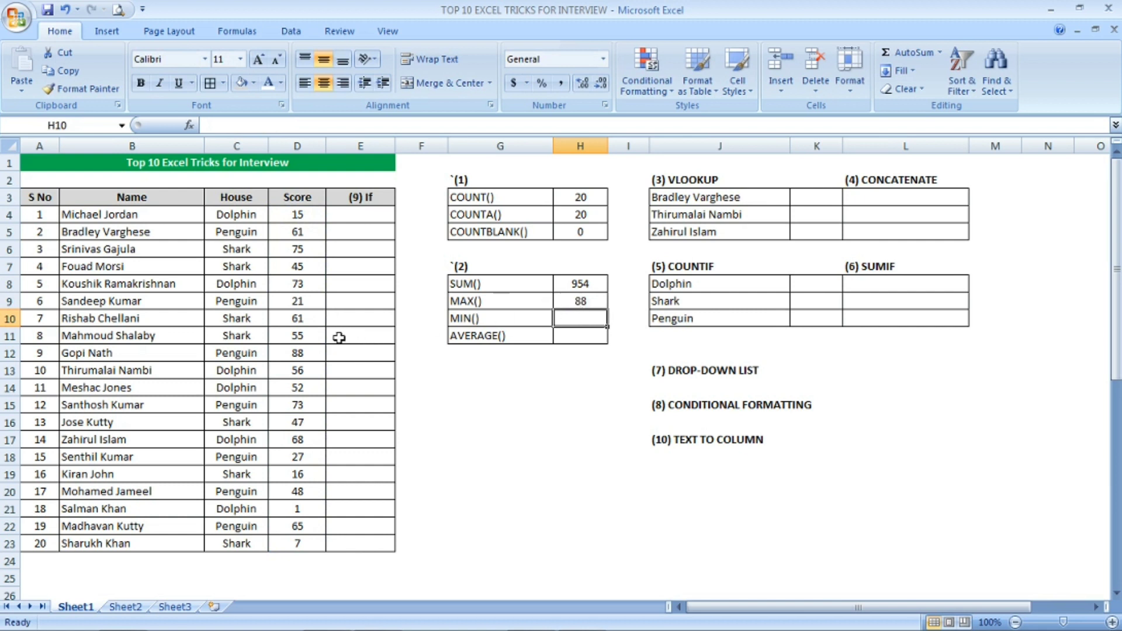
click(321, 352)
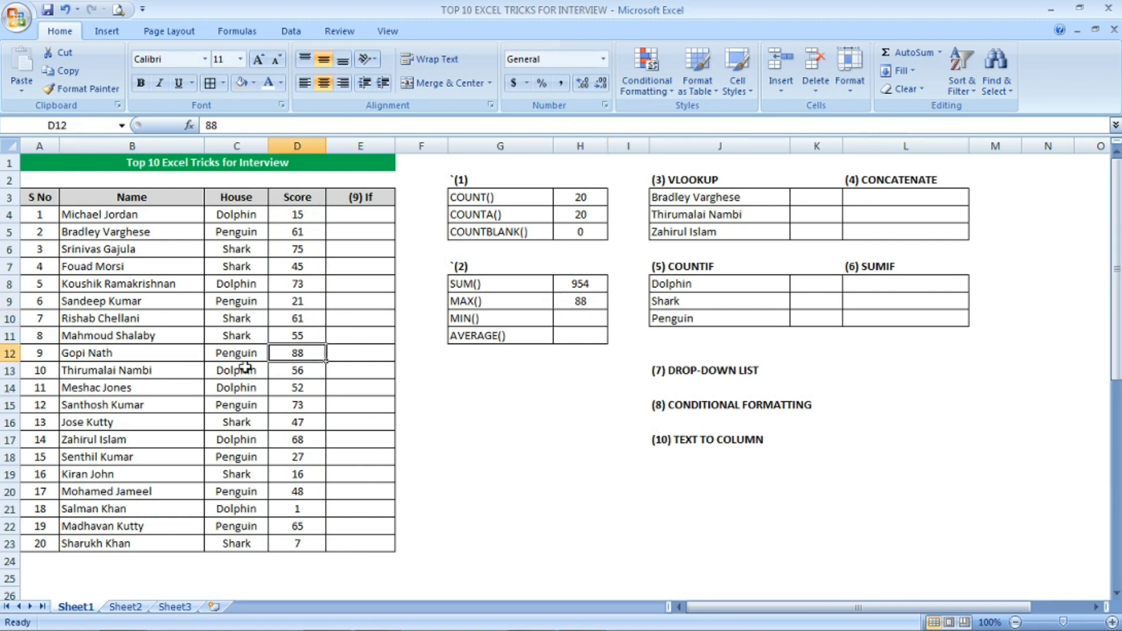
Enter =MIN(D4:D23) in cell H10 to get the lowest score, and compare it with the score in D21.
click(593, 315)
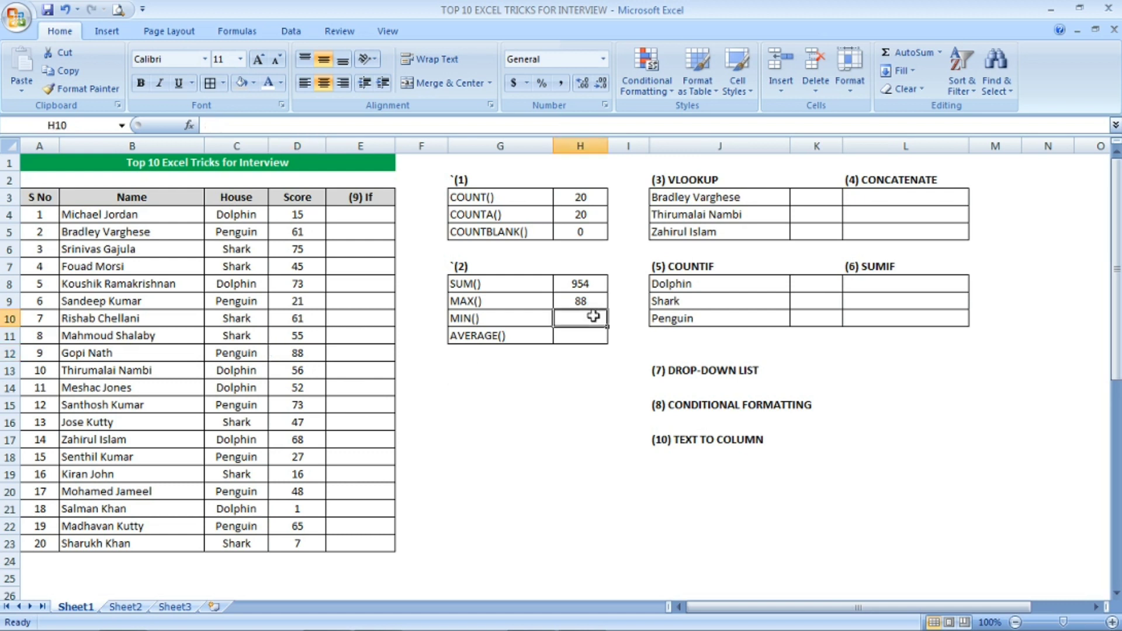
text(=MI)
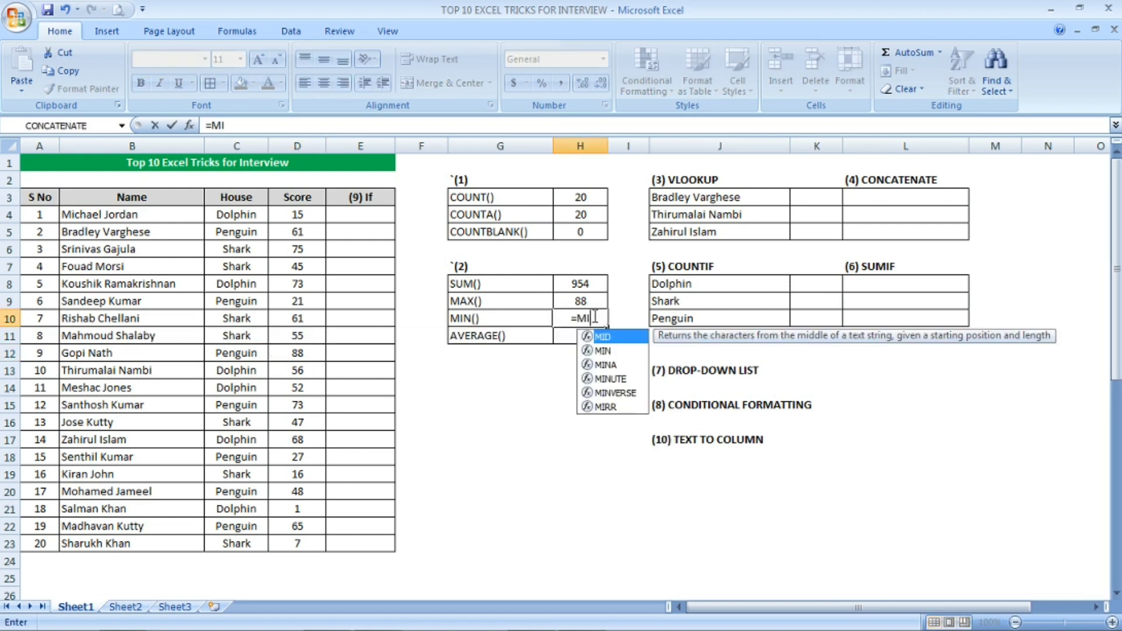
text(N()
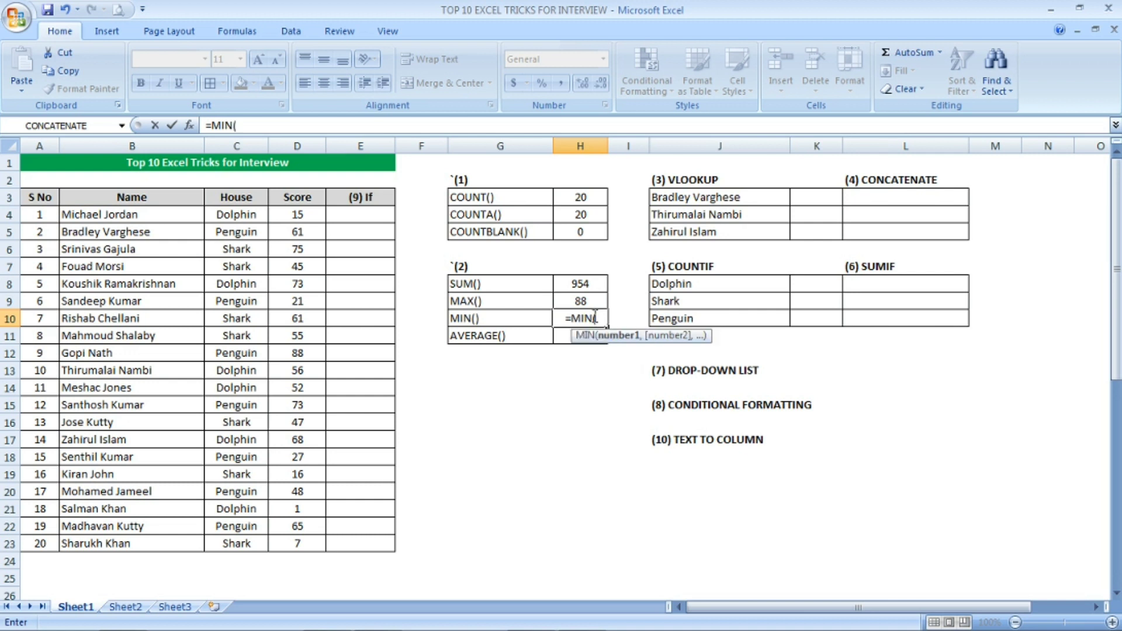
click(313, 215)
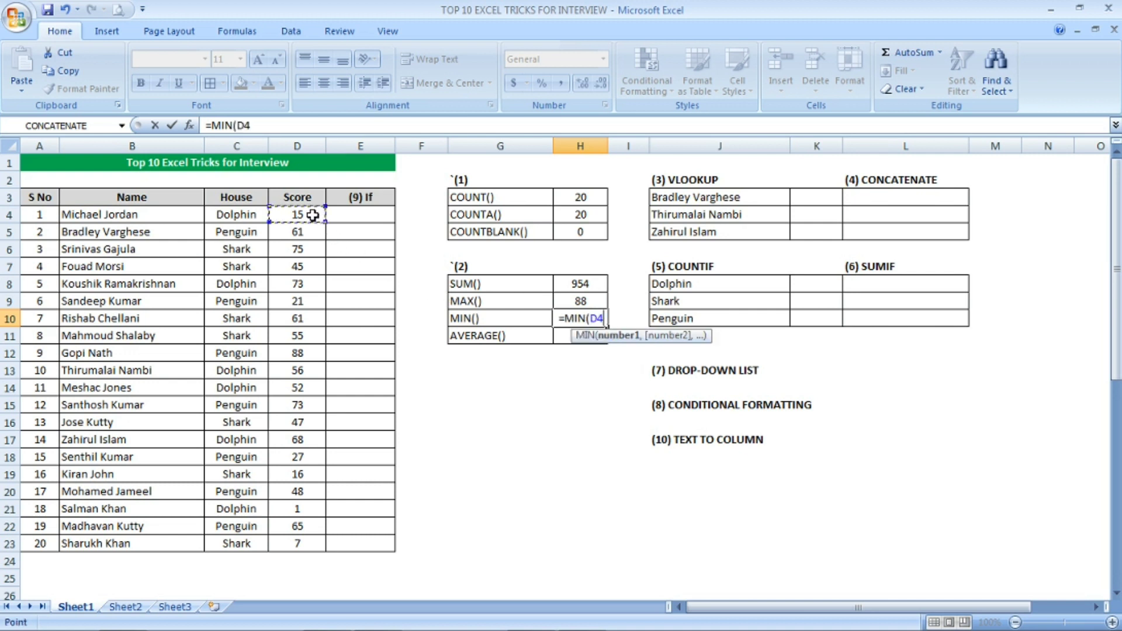
key(ctrl+shift+Down)
text())
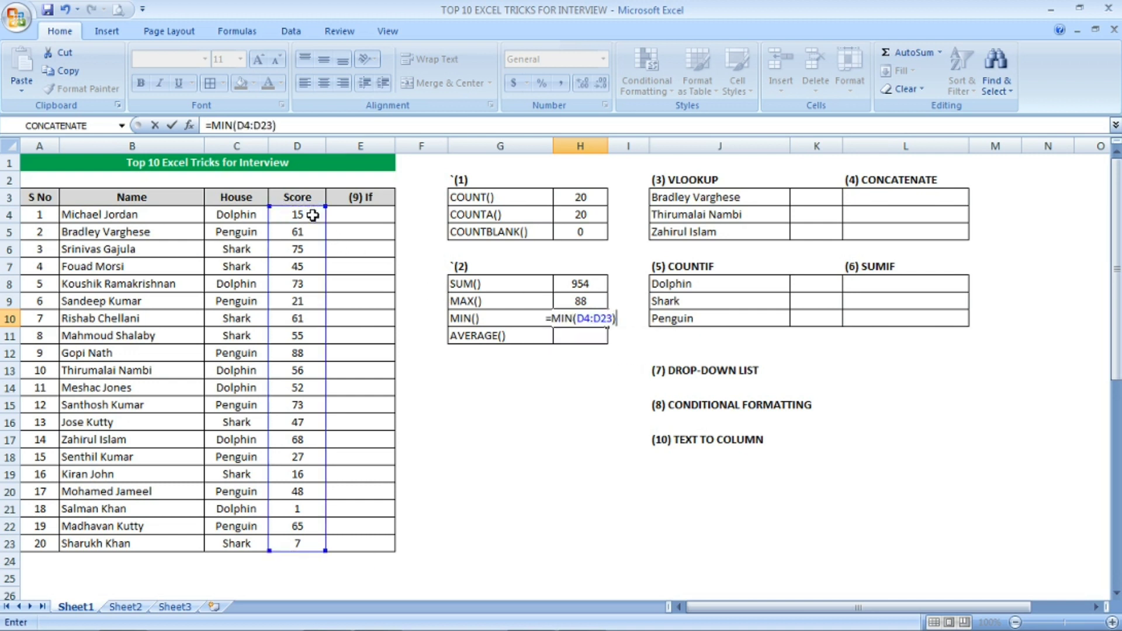
key(Return)
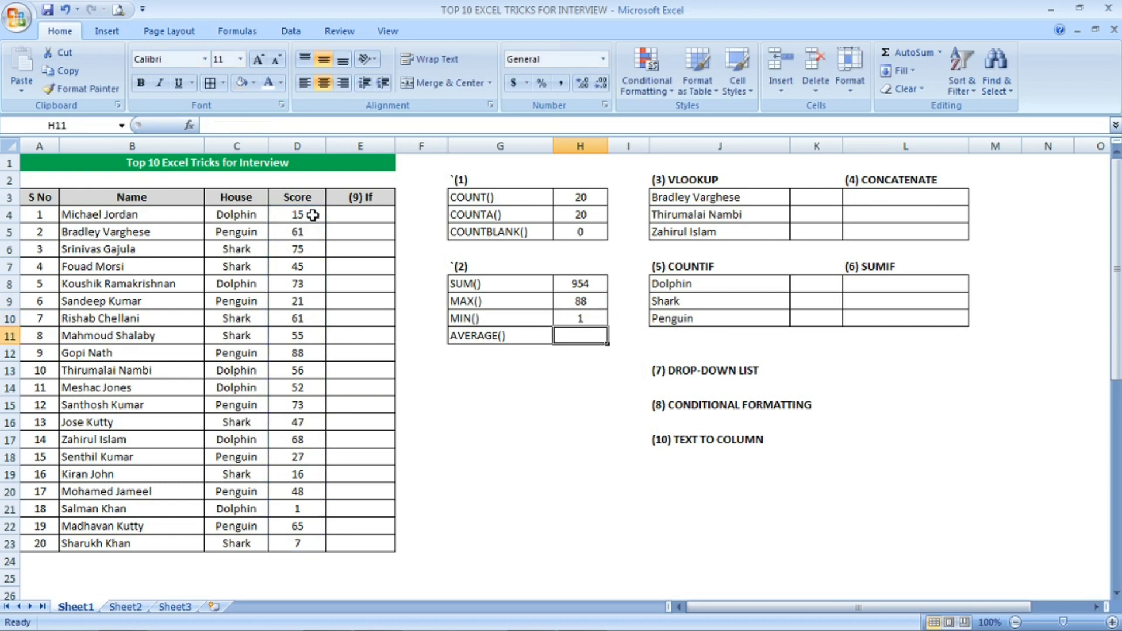
click(594, 319)
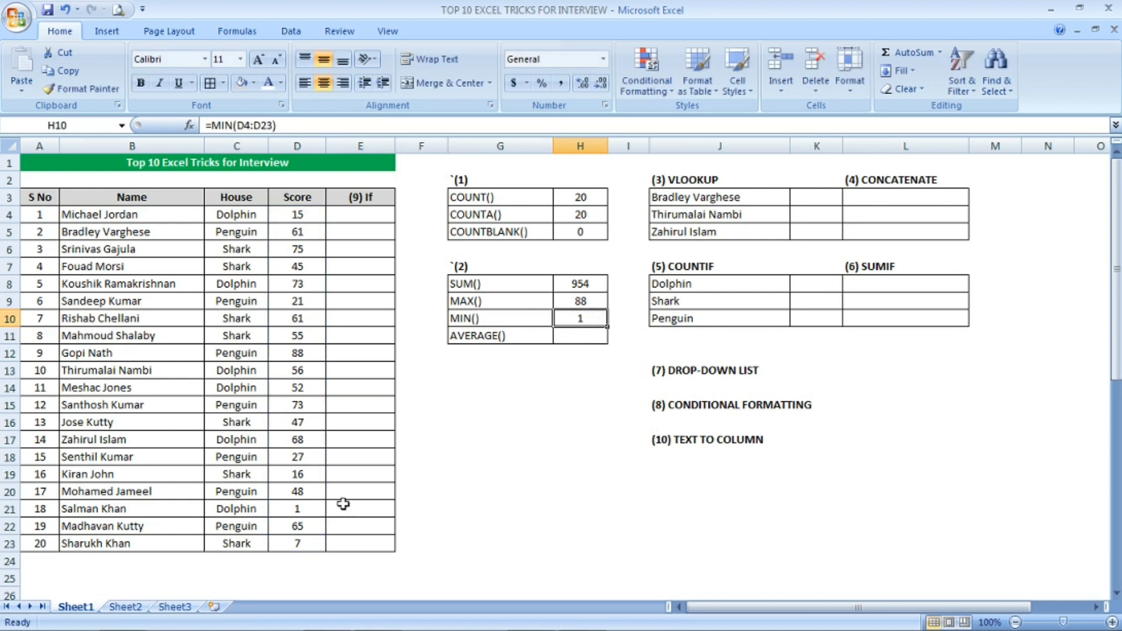
click(297, 510)
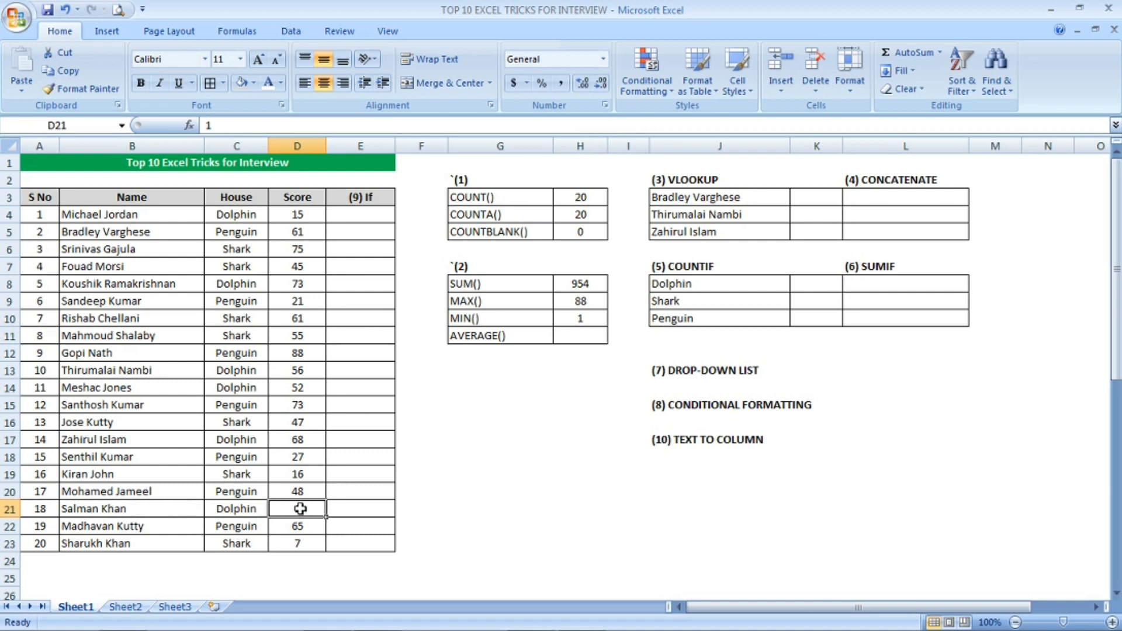
click(596, 319)
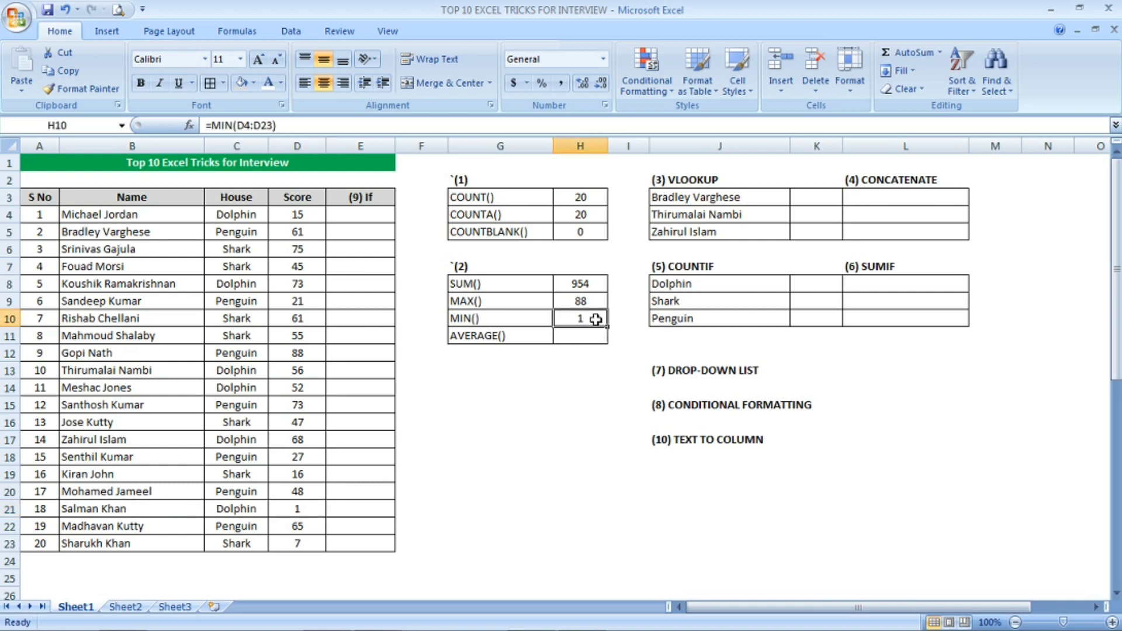
Enter =AVERAGE(D4:D23) in cell H11 to average the Score column, and review the result.
click(589, 336)
text(=AVE)
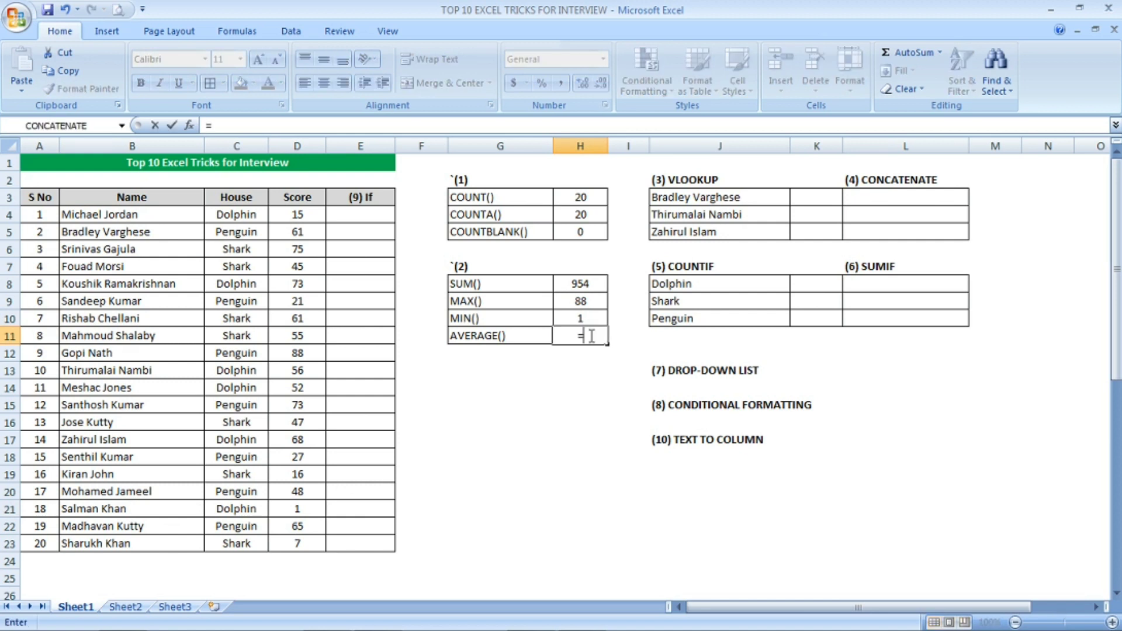
text(GE)
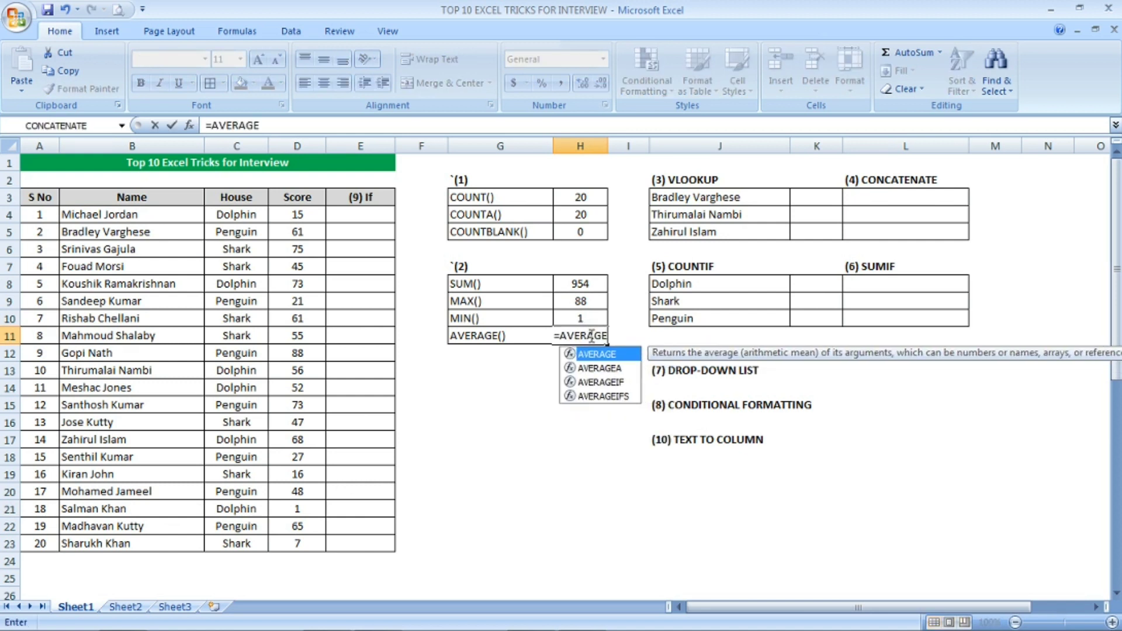
text(()
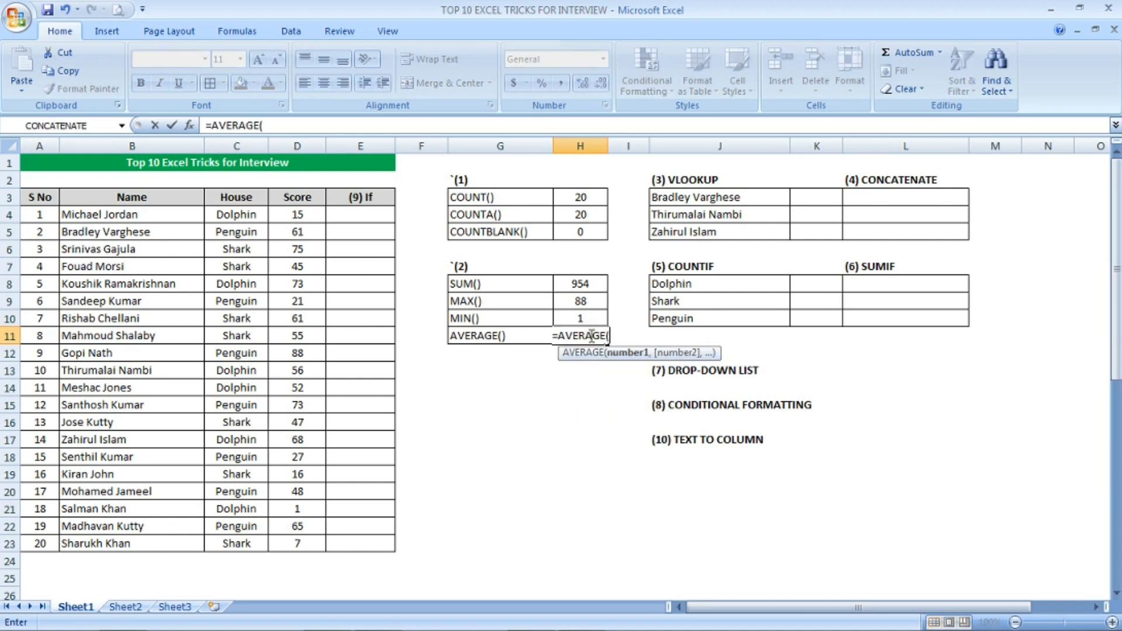
click(295, 214)
key(ctrl+shift+Down)
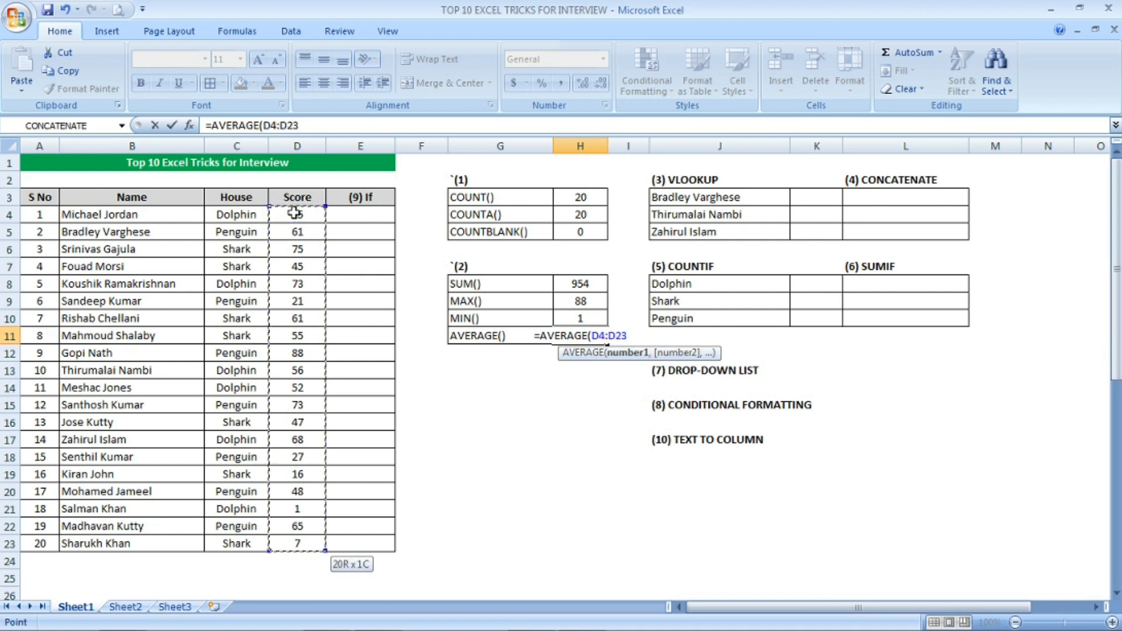
text())
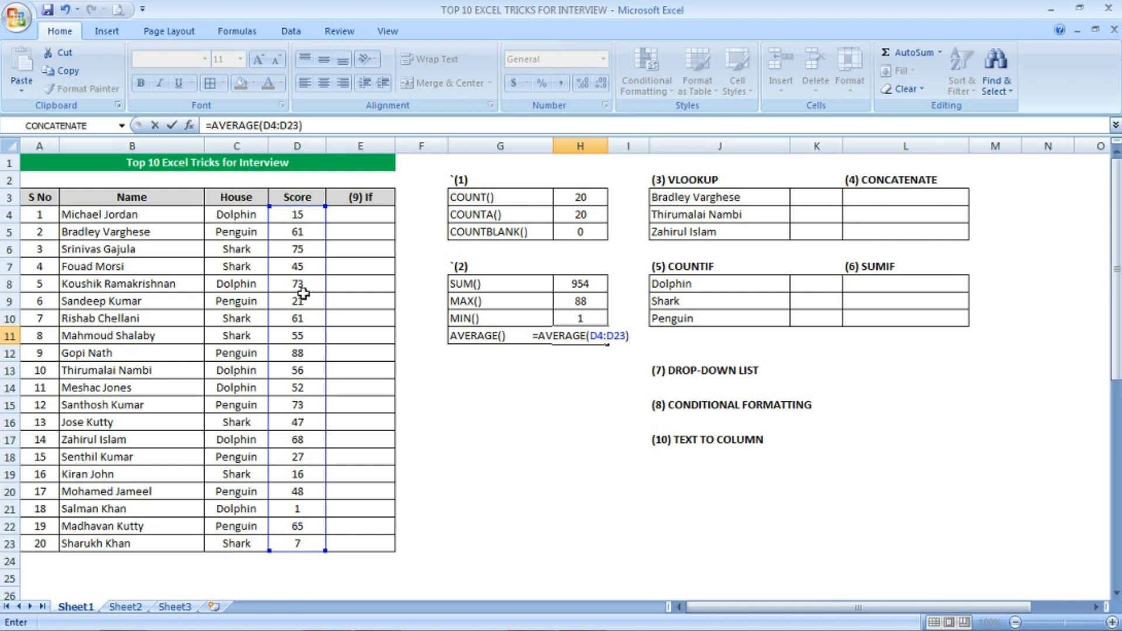
key(Return)
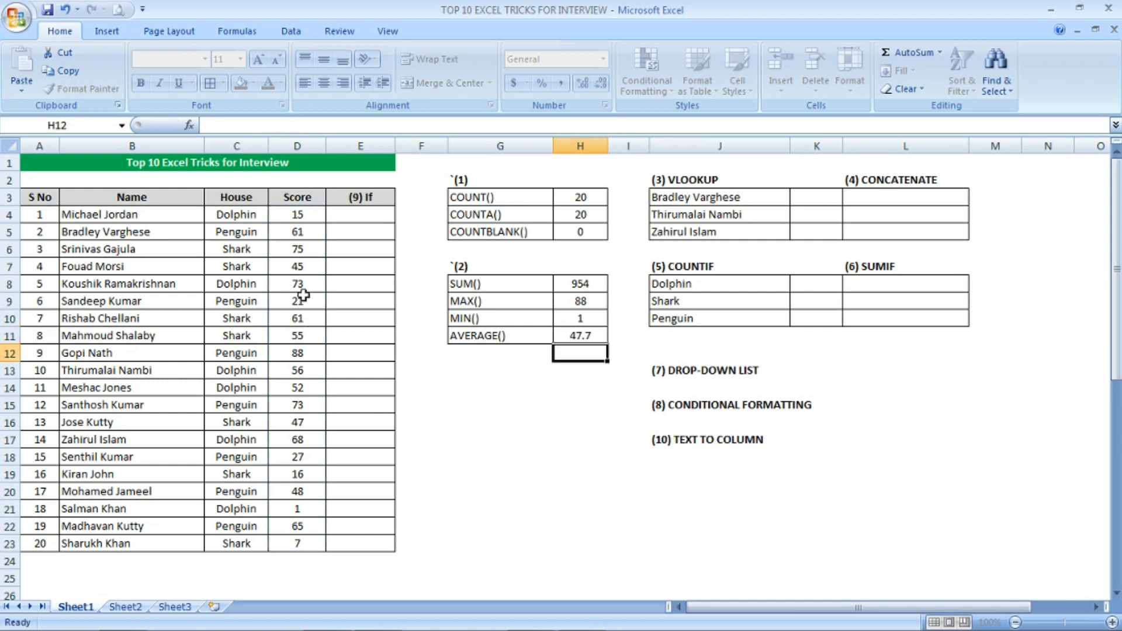
click(580, 336)
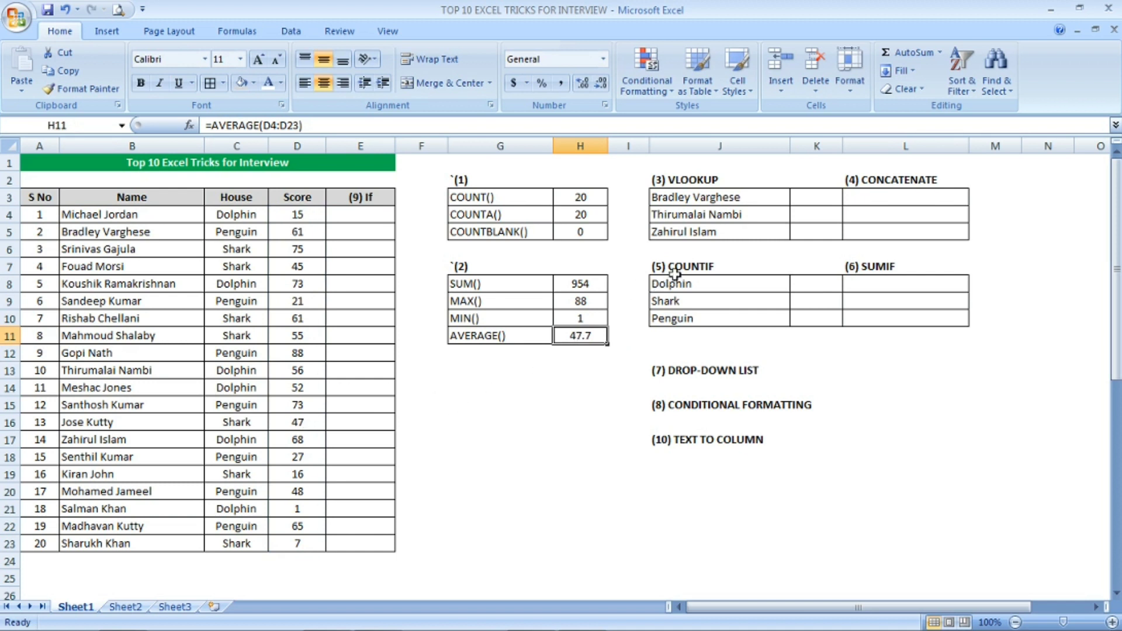
Locate the first VLOOKUP name from J3 in the score table and check its score in D5.
click(700, 185)
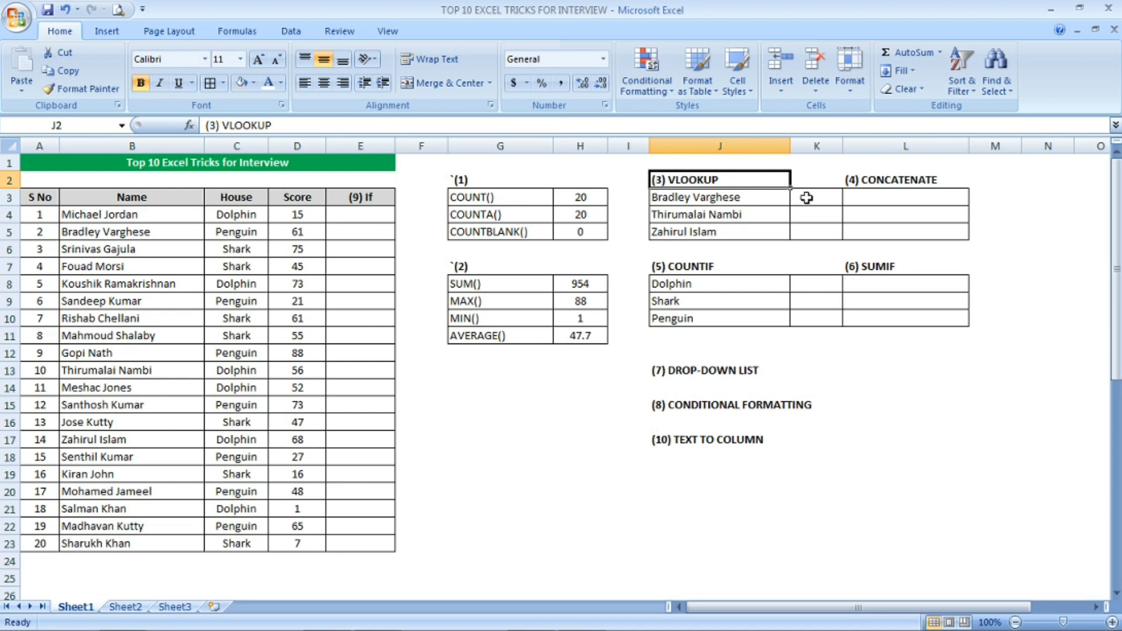
click(815, 200)
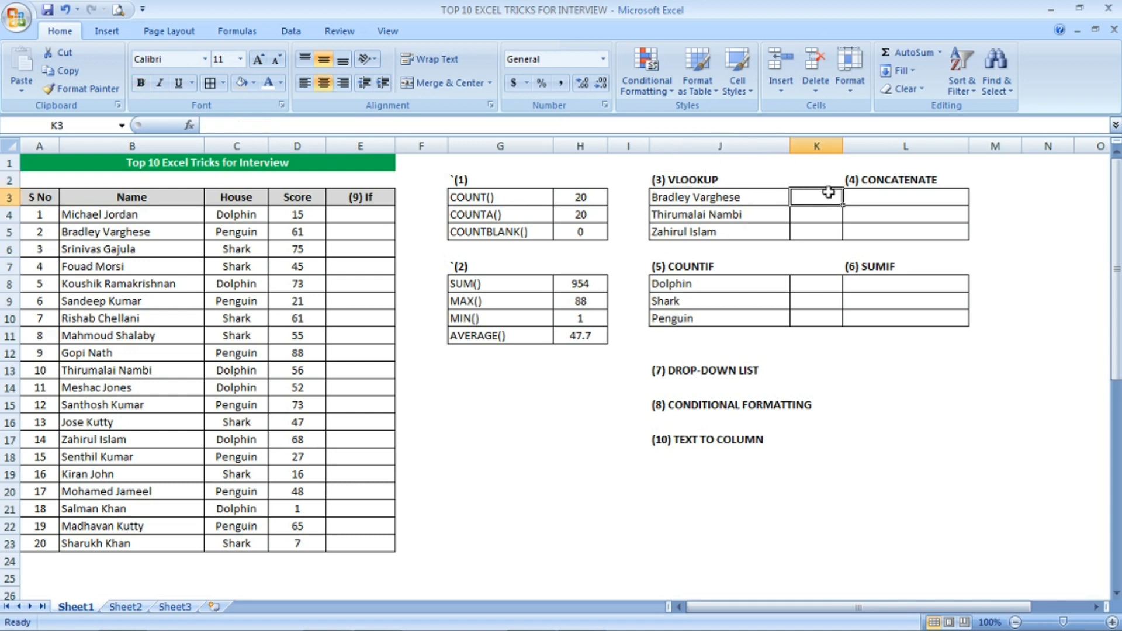
click(168, 235)
click(299, 237)
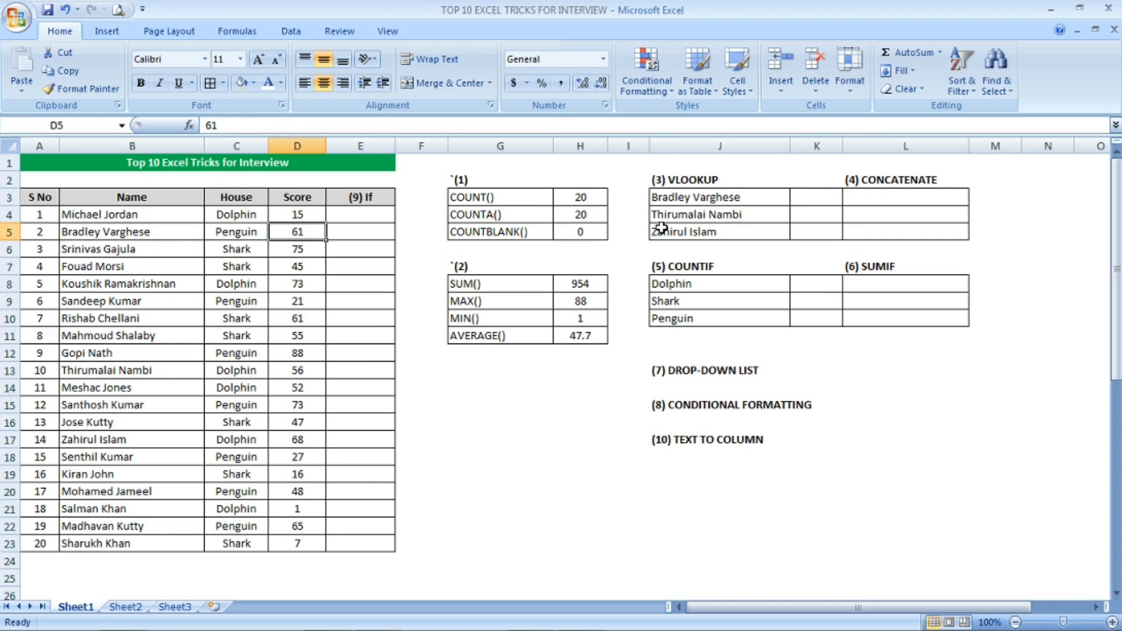
click(829, 200)
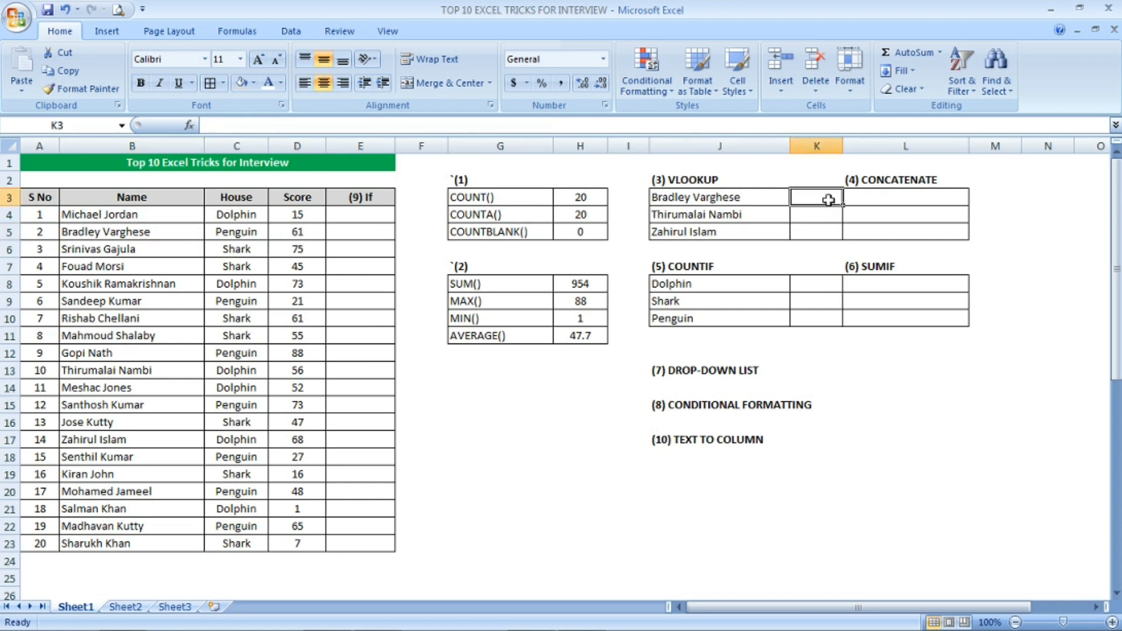
text(=VLOOKUP)
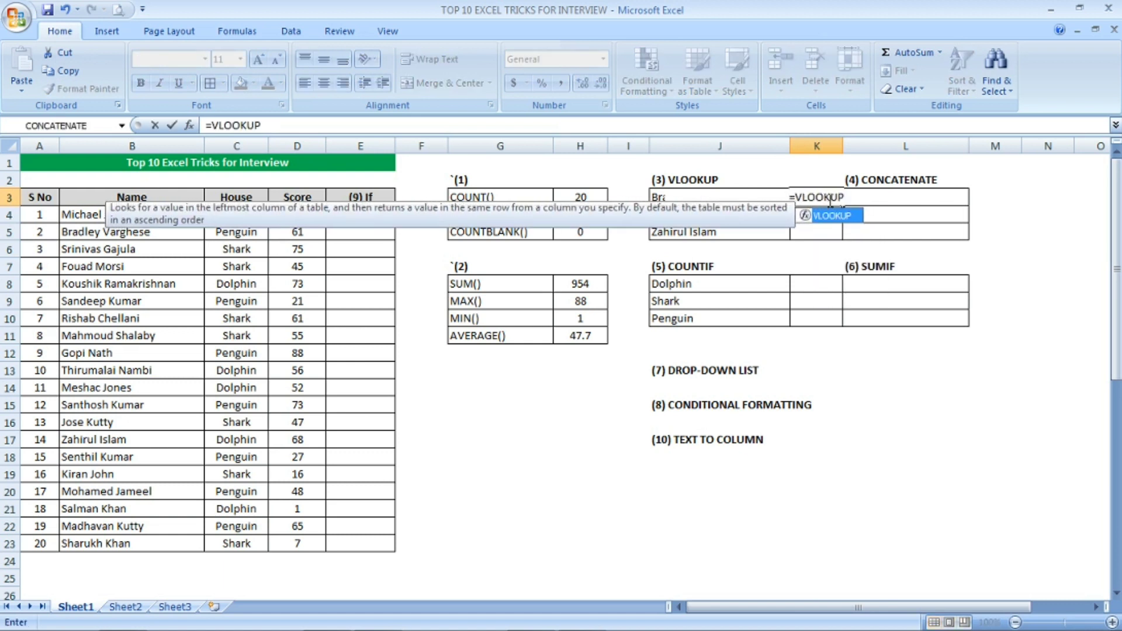
key(Return)
key(Return)
key(Return)
text(9)
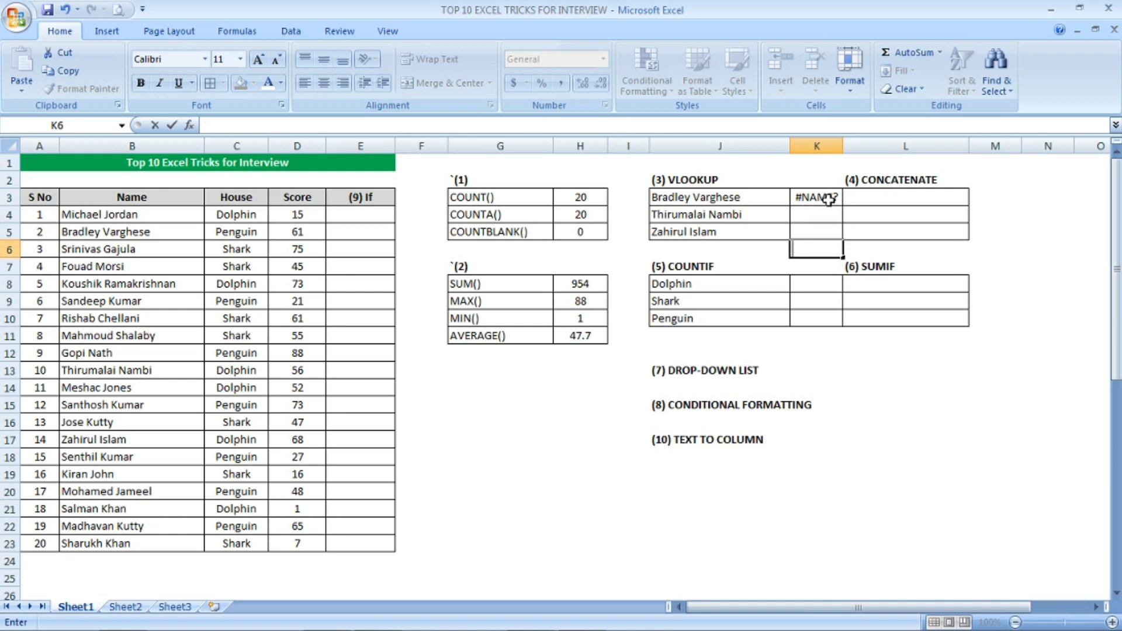
key(Up)
key(Up)
key(Up)
Begin a VLOOKUP formula in cell K3 with J3 as the lookup value.
text(=)
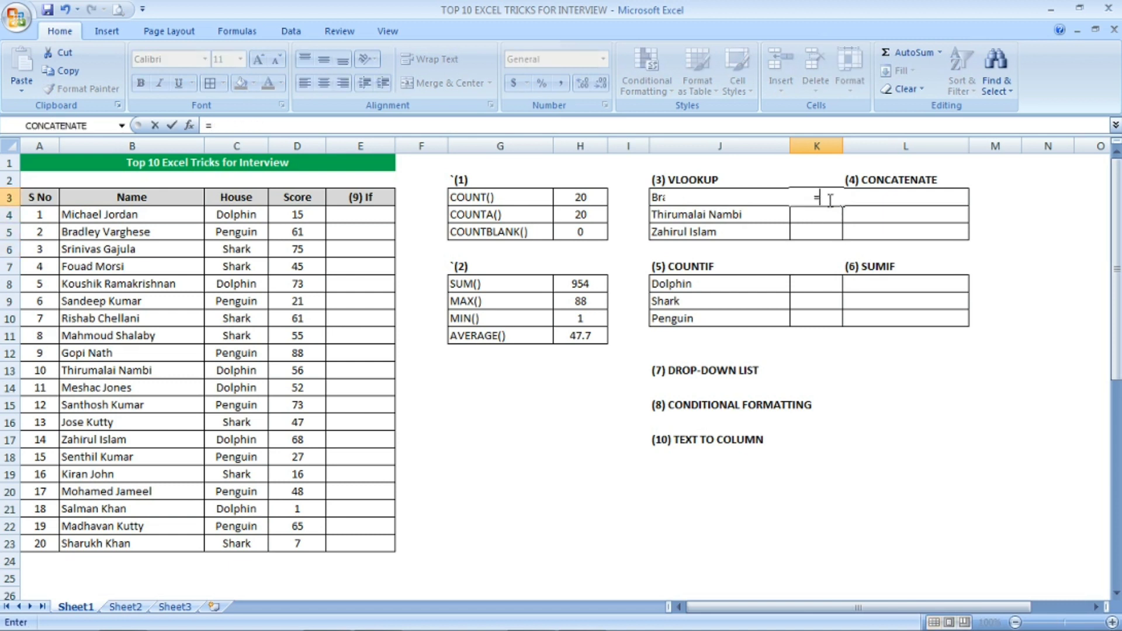
text(VLOOKIP)
key(BackSpace)
key(BackSpace)
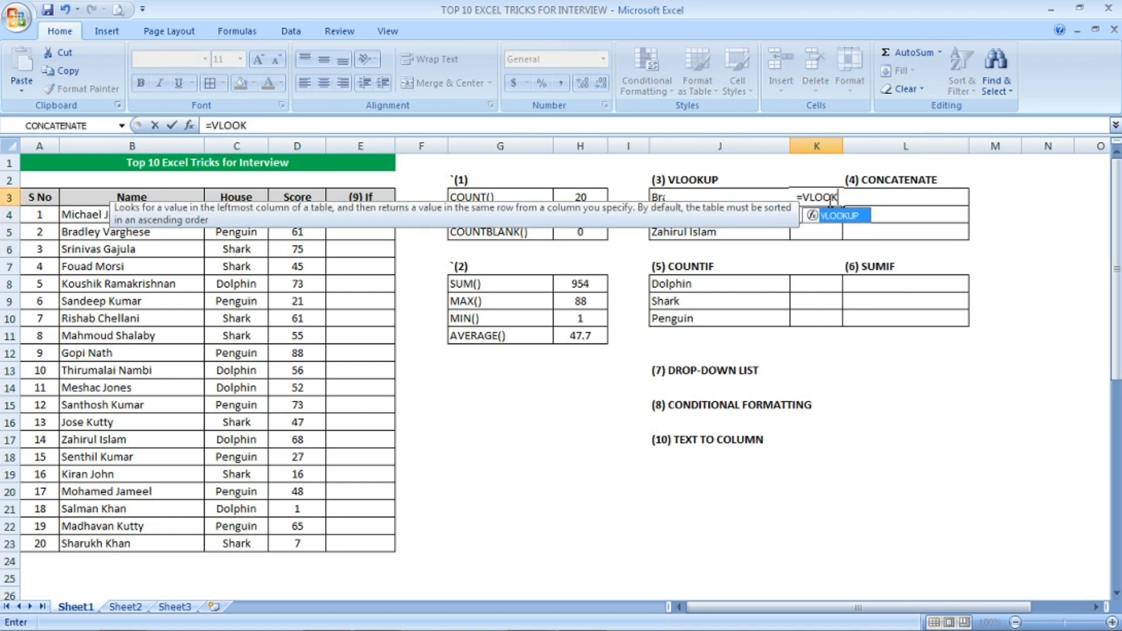
text(UP()
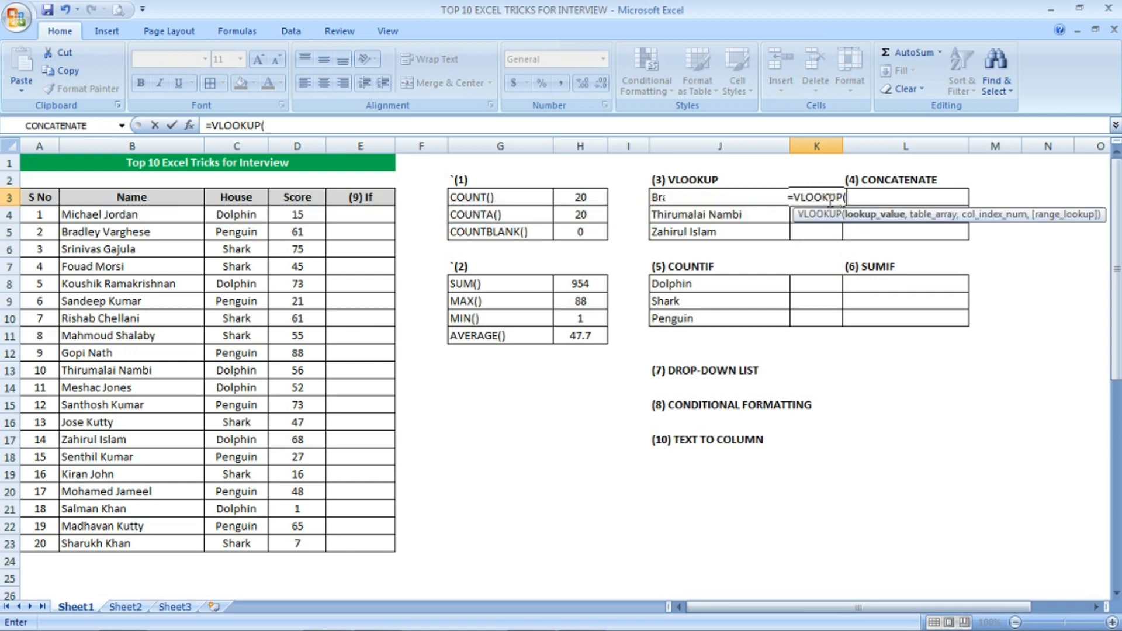
click(676, 197)
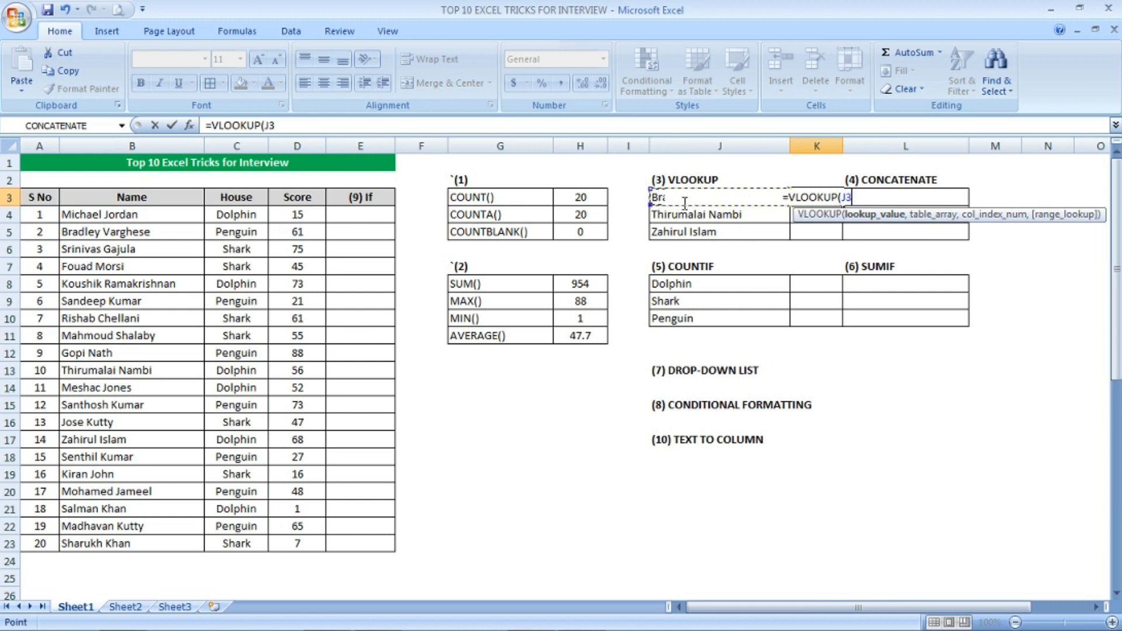
text(,)
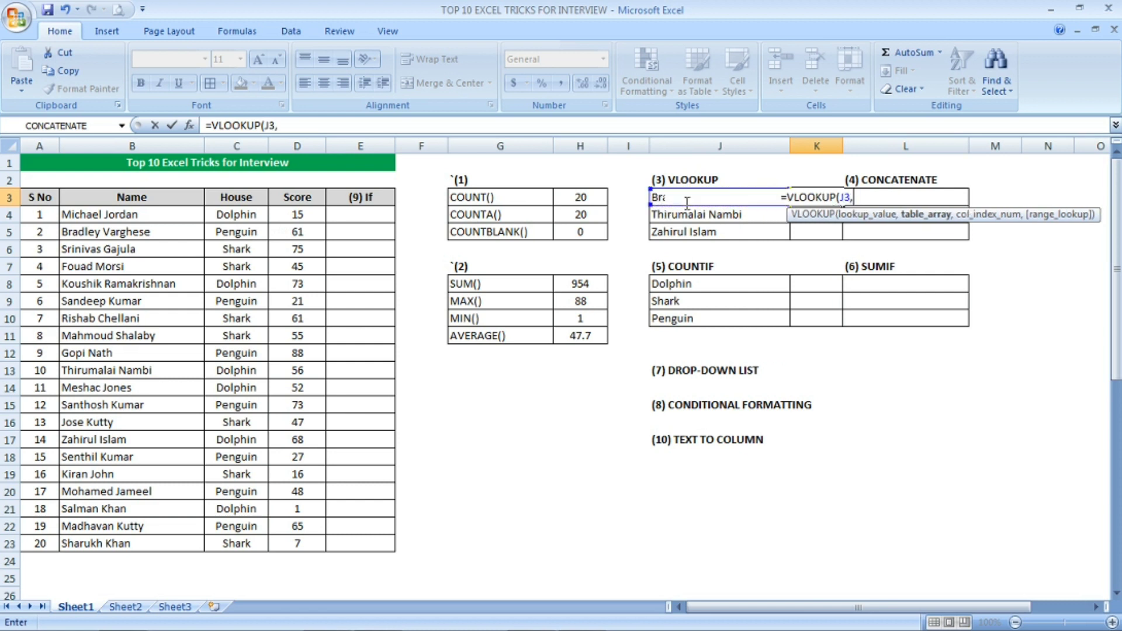
Supply the range B3:D23, from the Name header to the last score, as the VLOOKUP table array.
click(186, 215)
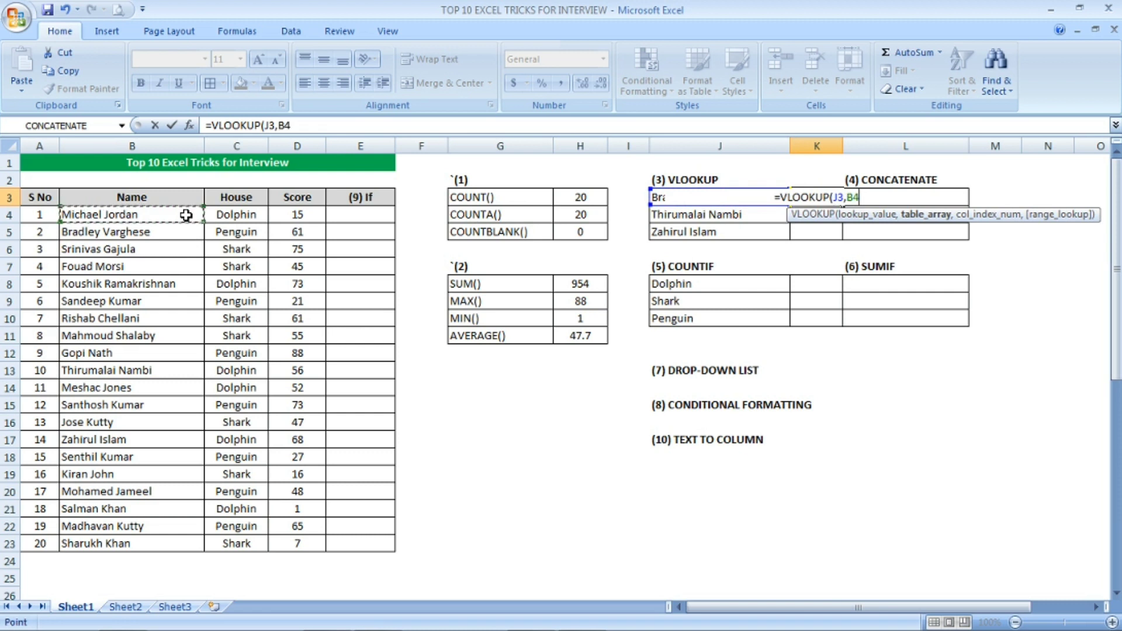
key(Up)
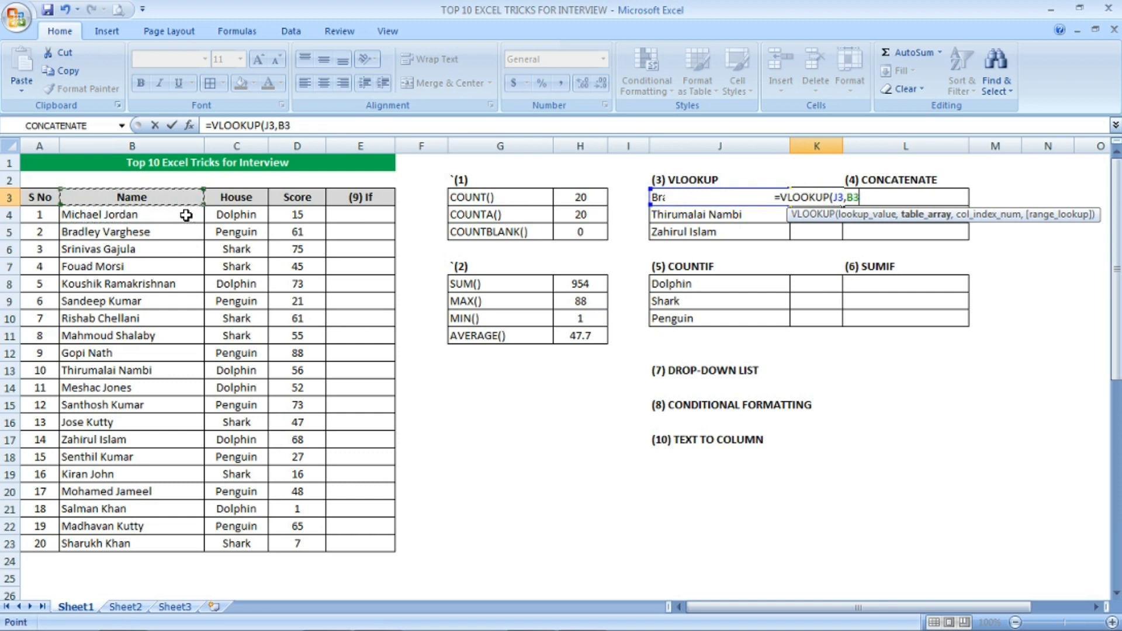
key(shift+Right)
key(shift+Right)
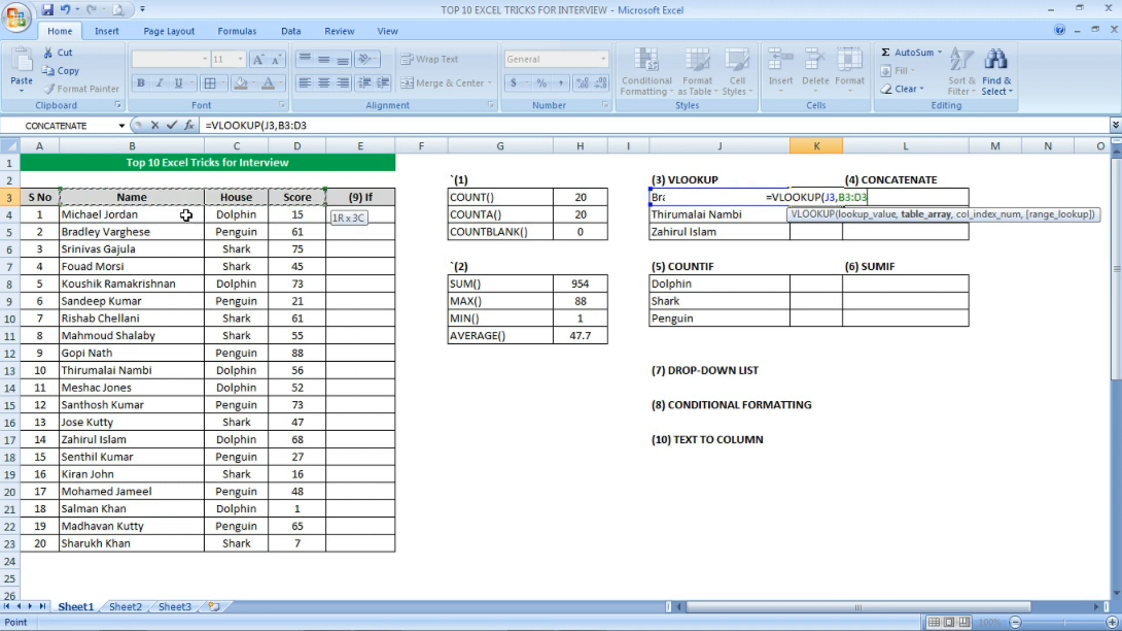
key(ctrl+shift+Down)
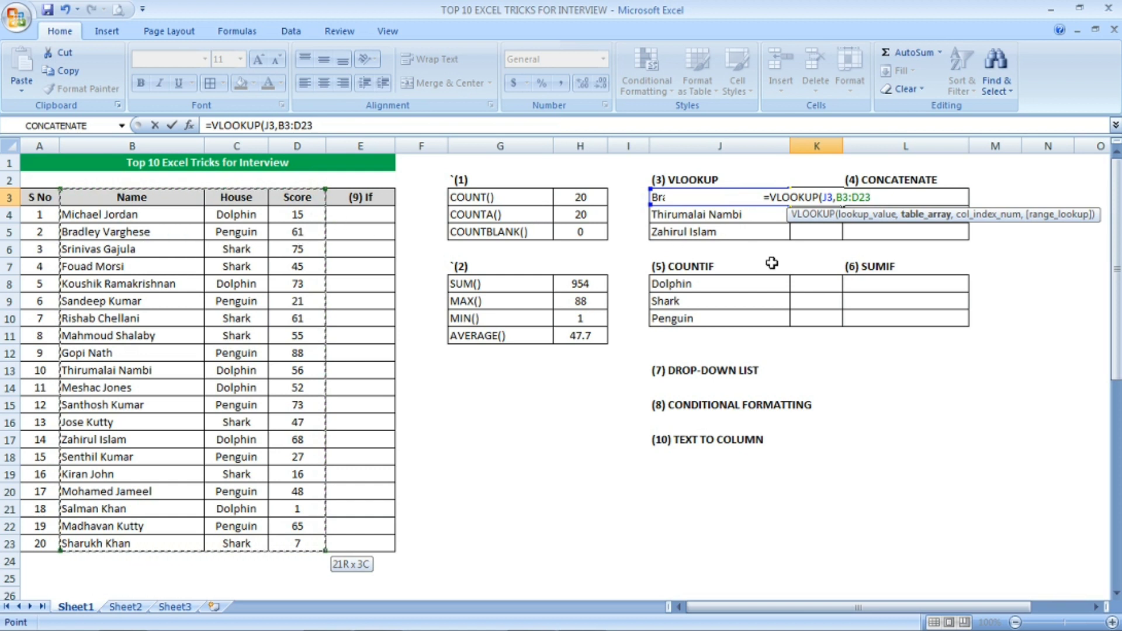
text(,)
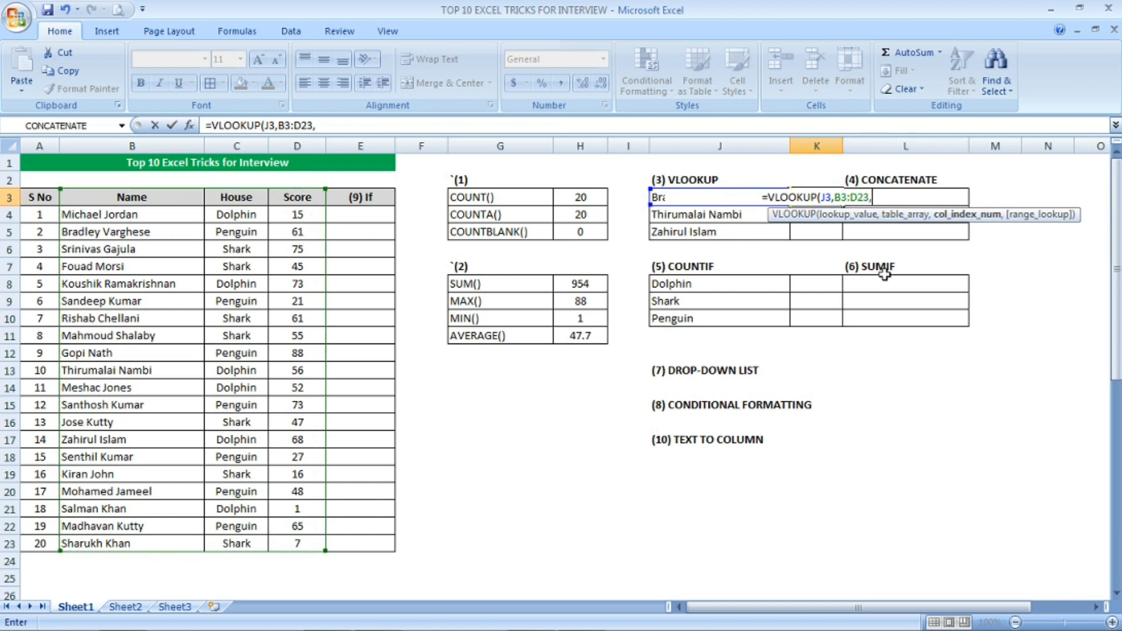
Complete the K3 VLOOKUP with column index 3 and range lookup 0, and compare its result with D5.
text(3)
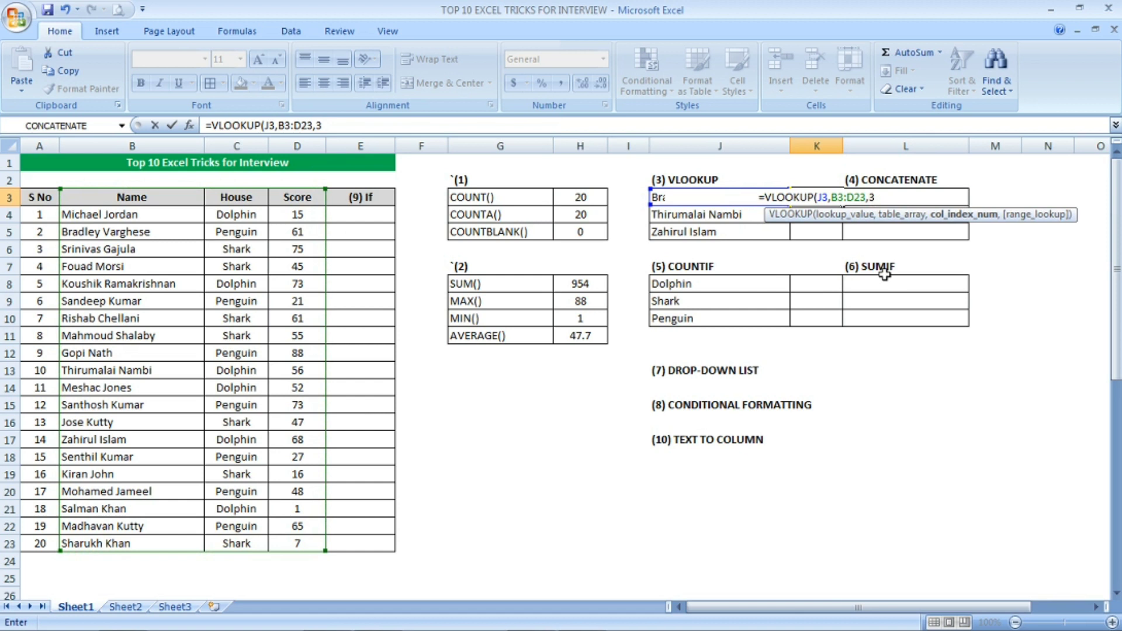
text(,)
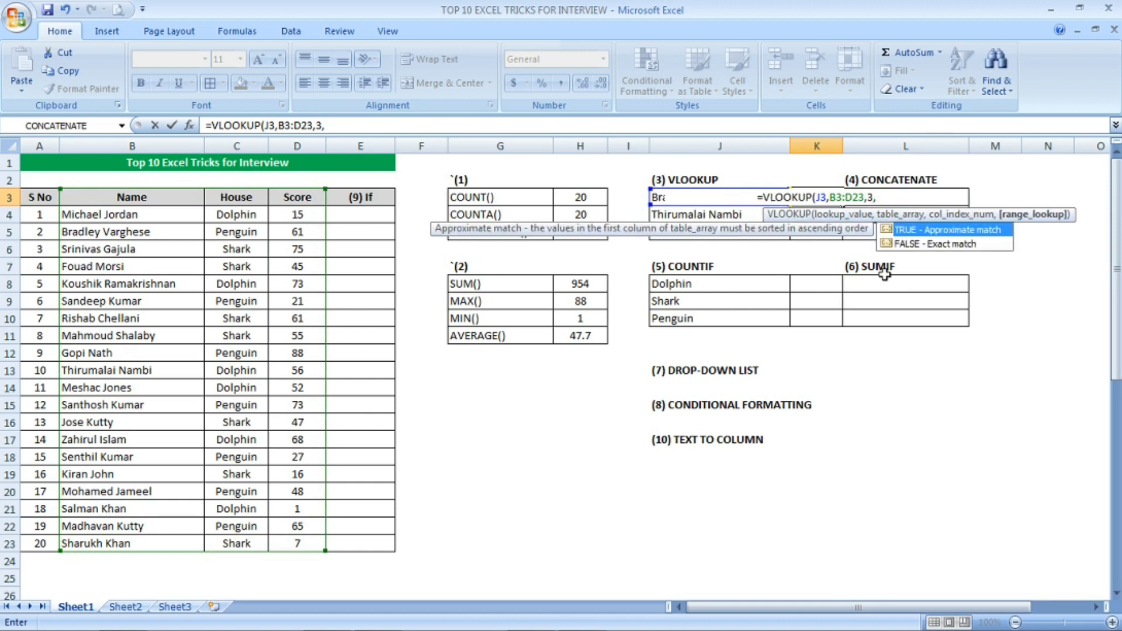
text(0)
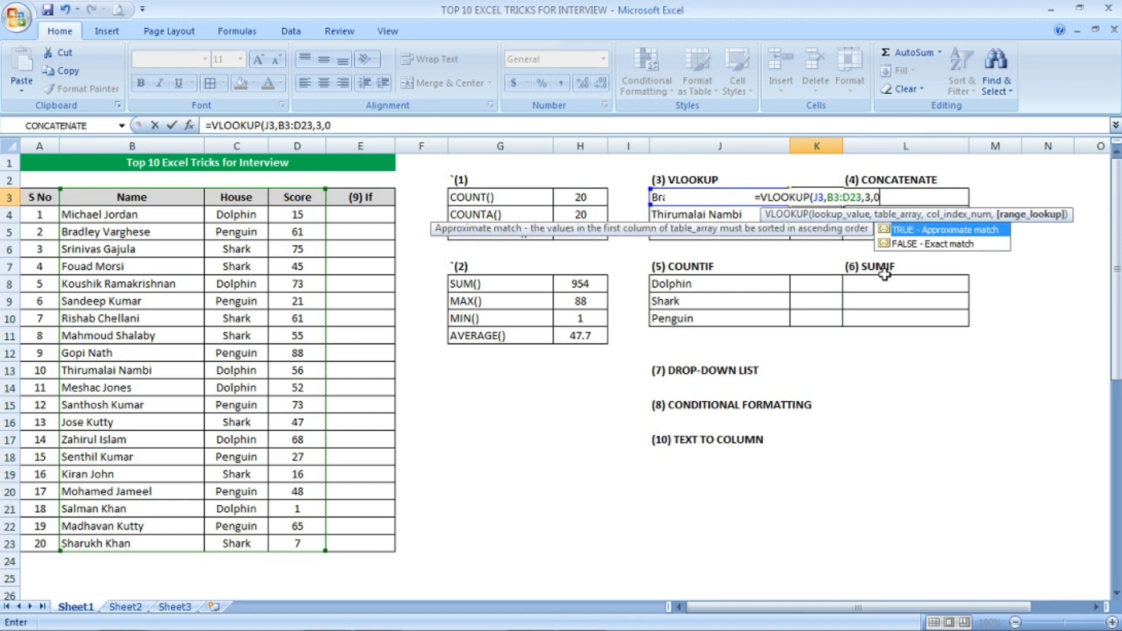
text())
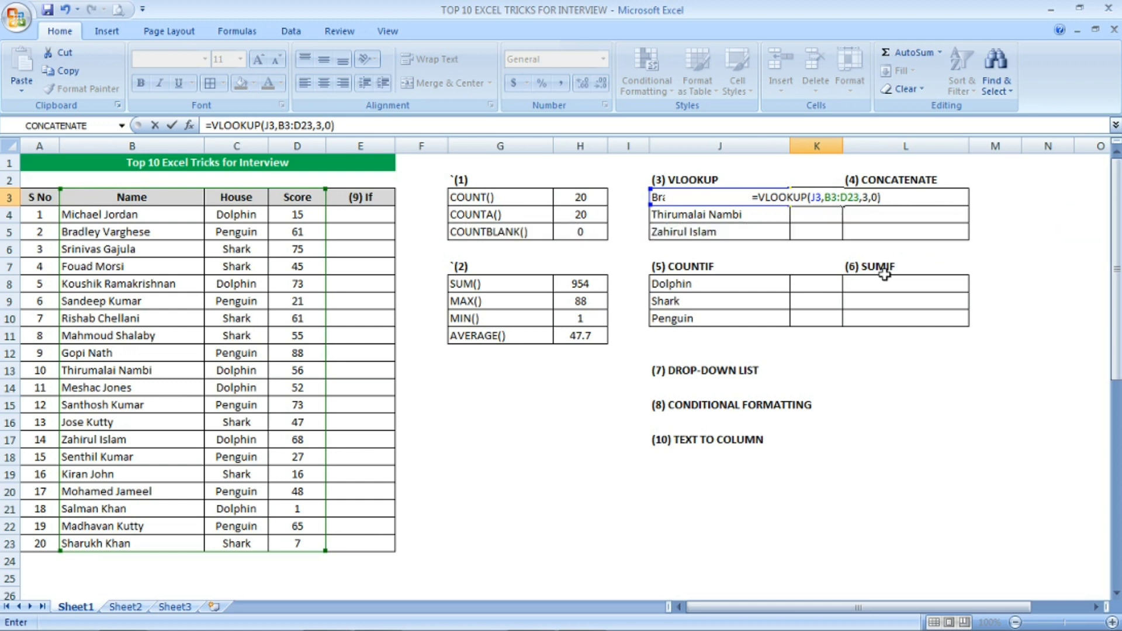
key(Return)
click(748, 202)
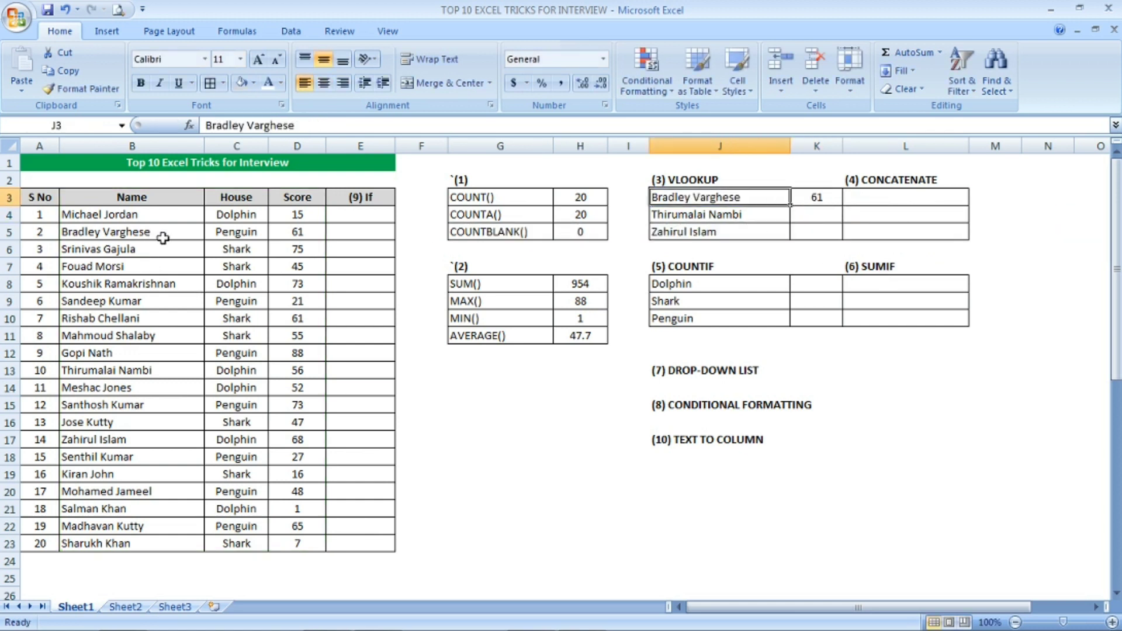
click(286, 234)
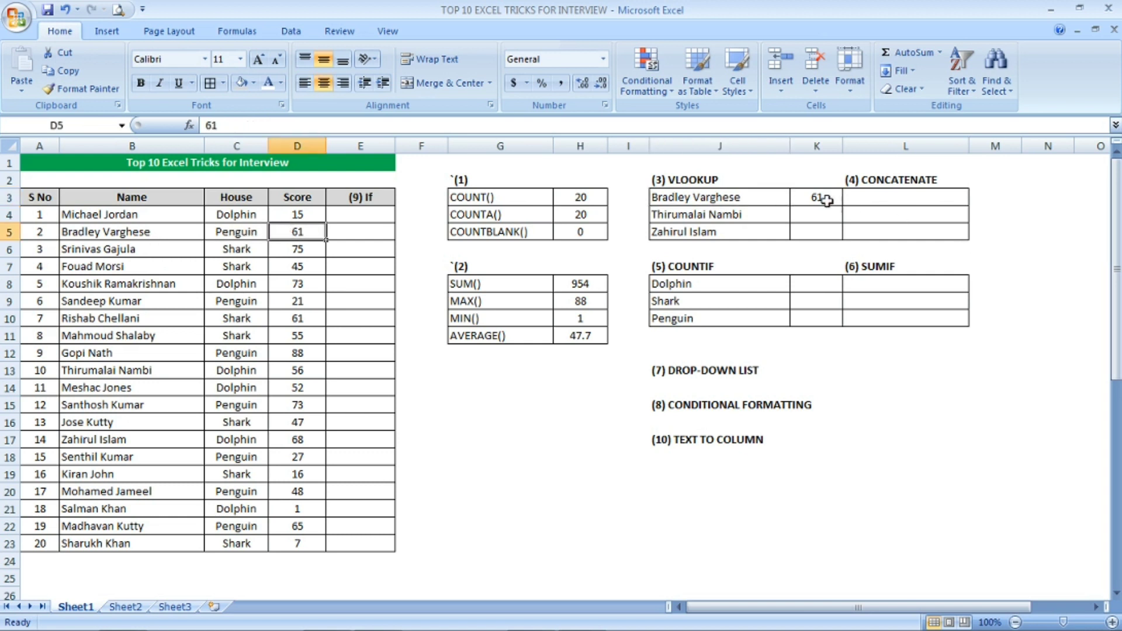
Copy the VLOOKUP formula from K3 down to K4 and K5, and inspect the filled cells.
click(821, 198)
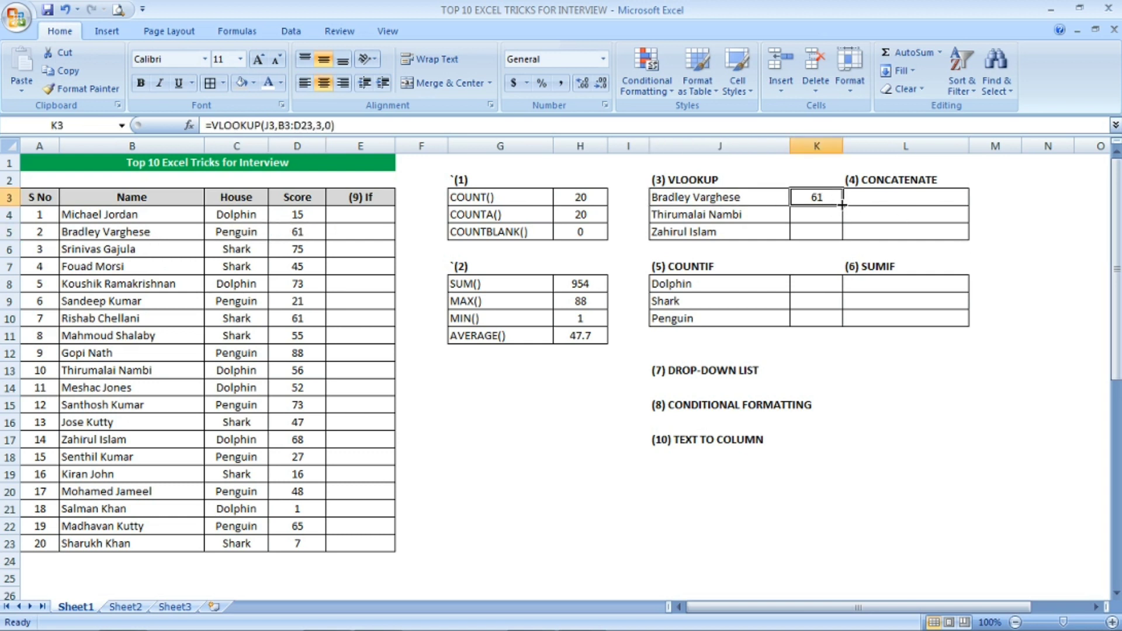
double_click(842, 204)
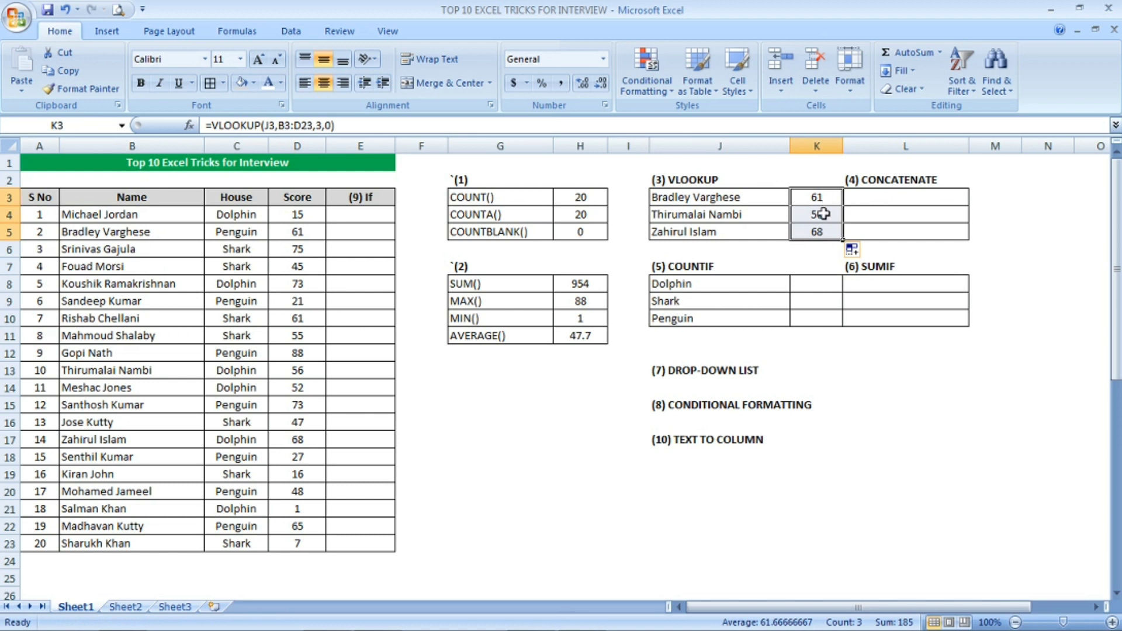
click(822, 214)
click(823, 231)
Compare the lookup results in K4 and K5 with the matching rows 13 and 17 of the score table.
click(725, 216)
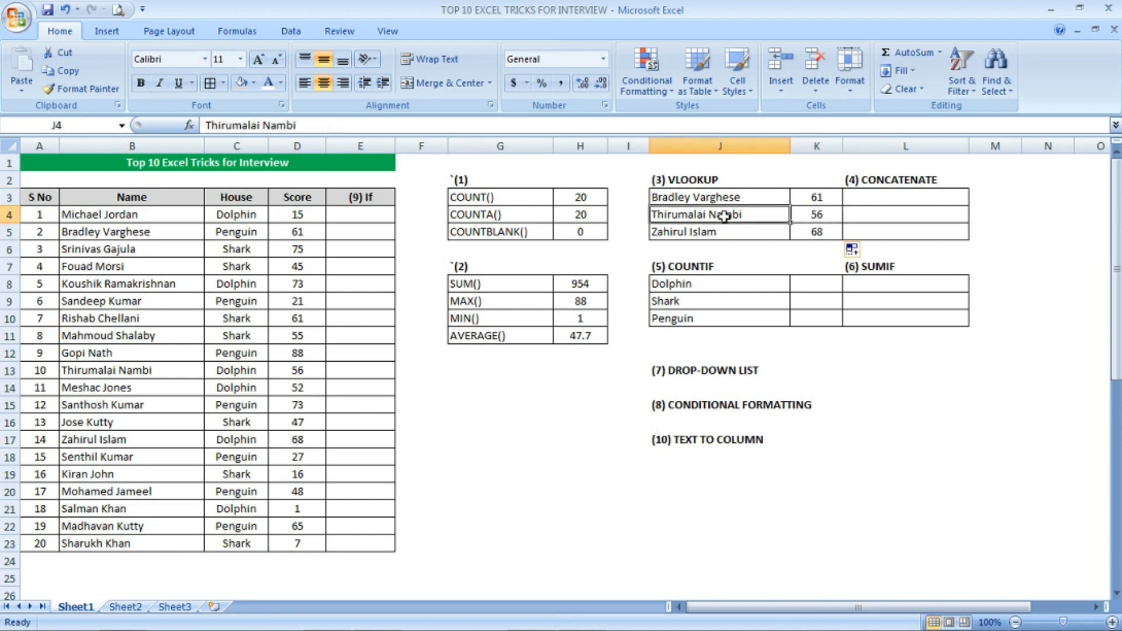
click(298, 375)
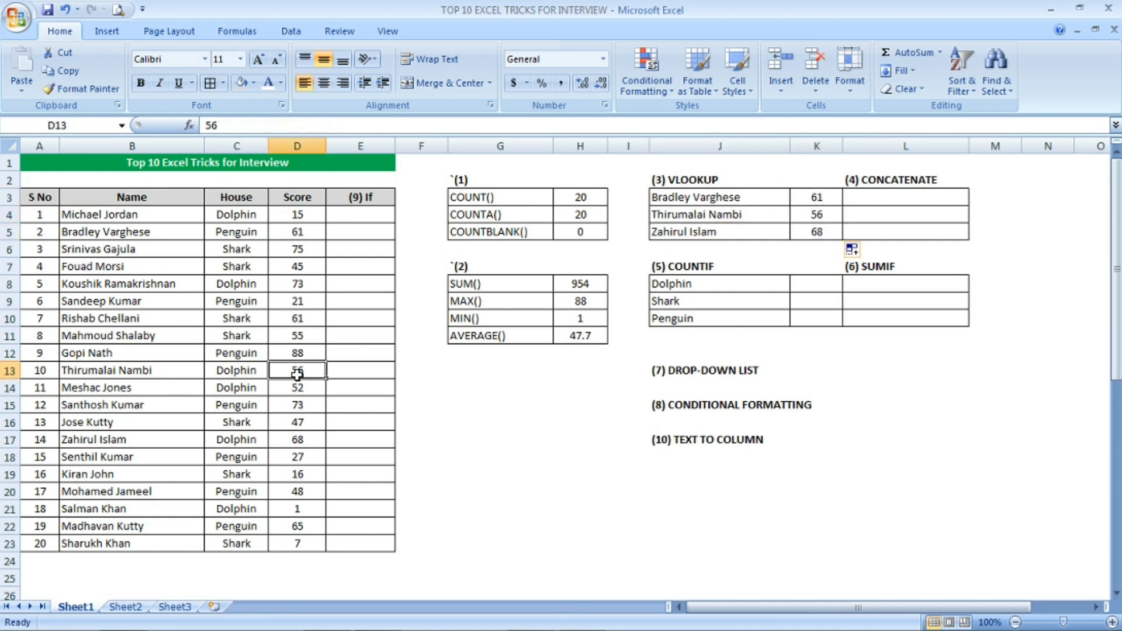
click(815, 216)
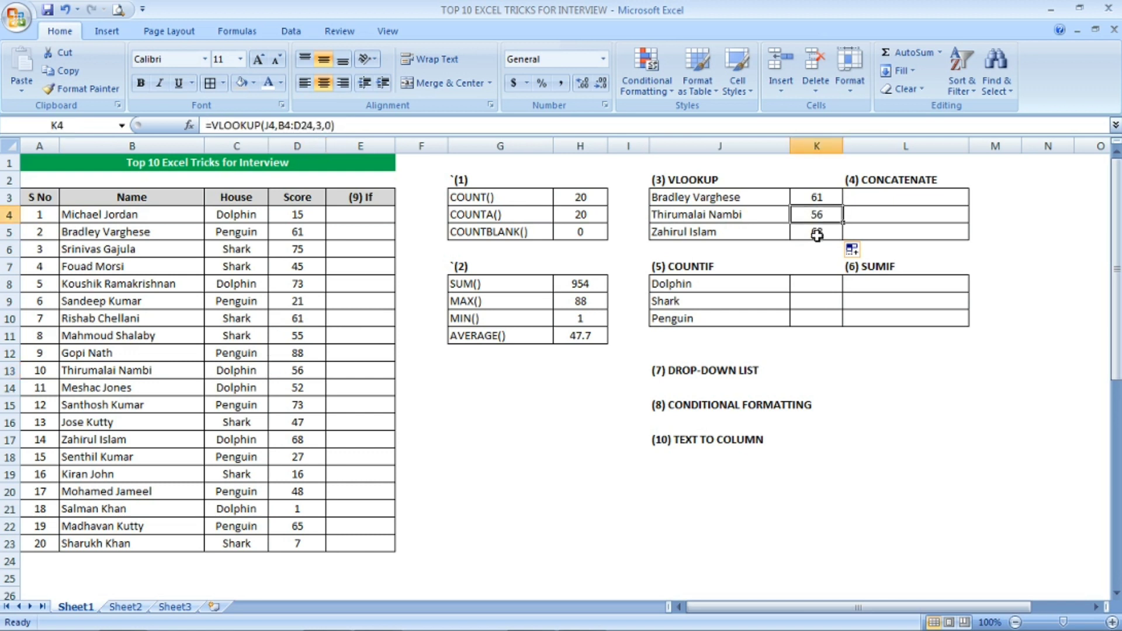
click(817, 234)
click(130, 444)
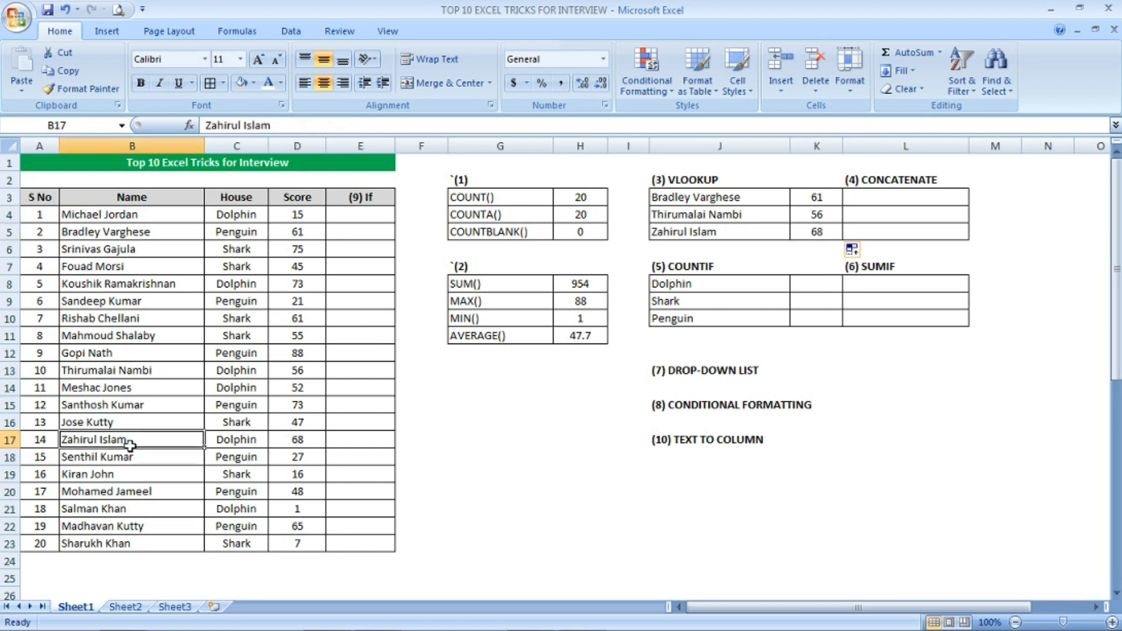
Compare the score in D17 with the VLOOKUP result in K5, and review the VLOOKUP heading.
click(303, 446)
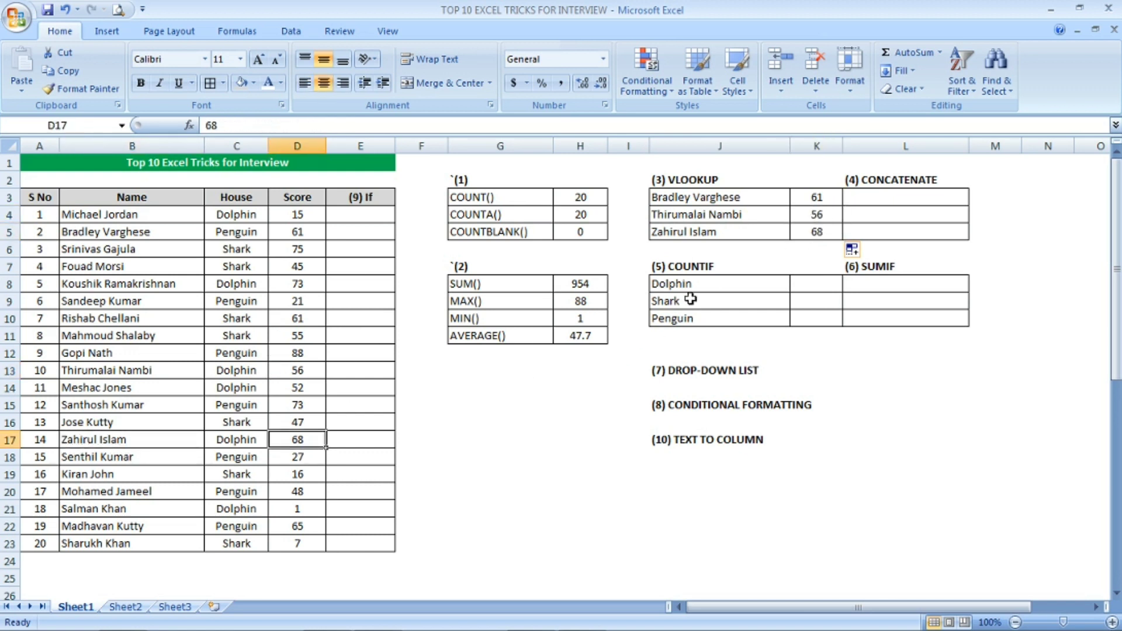
click(805, 232)
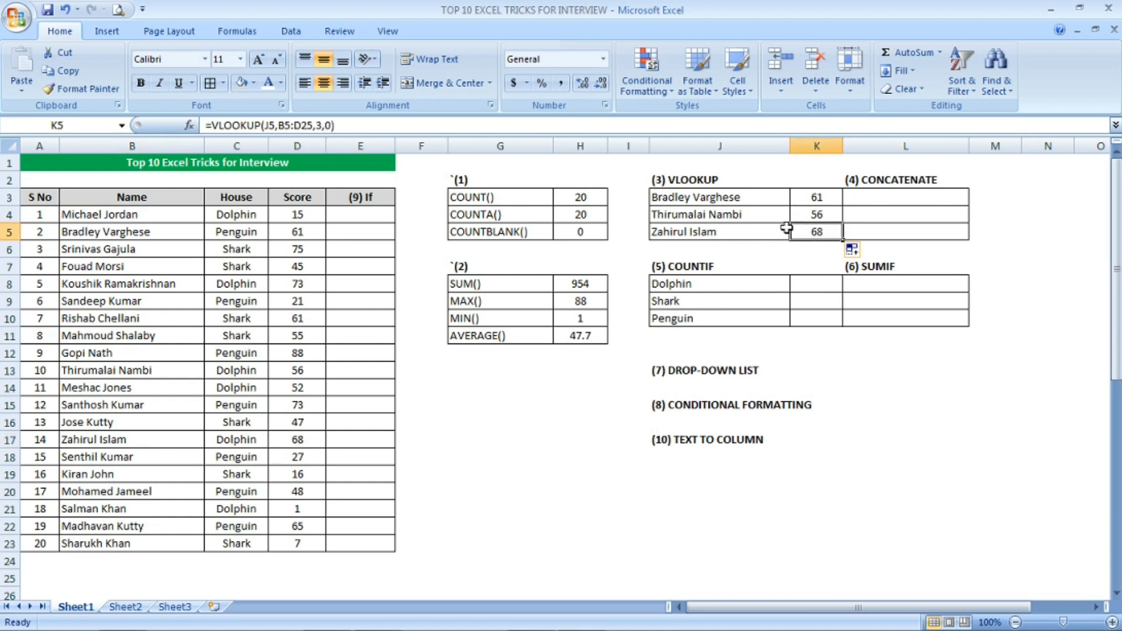
click(728, 180)
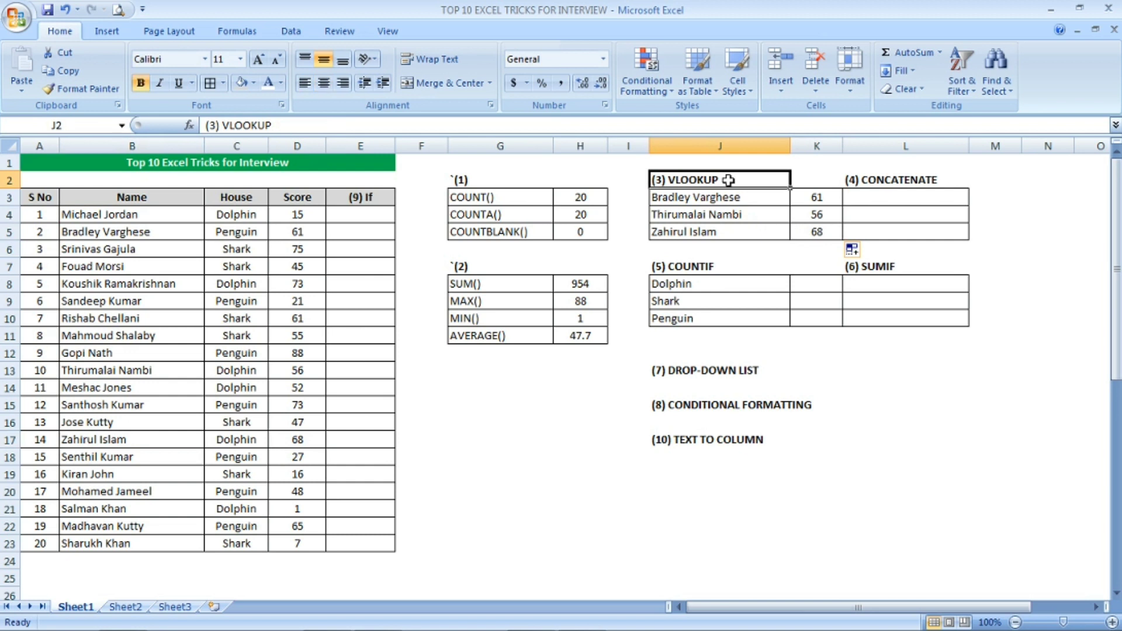
Join the name in J3 and the score in K3 with a space in L3, using the formula =J3&" "&K3.
click(903, 197)
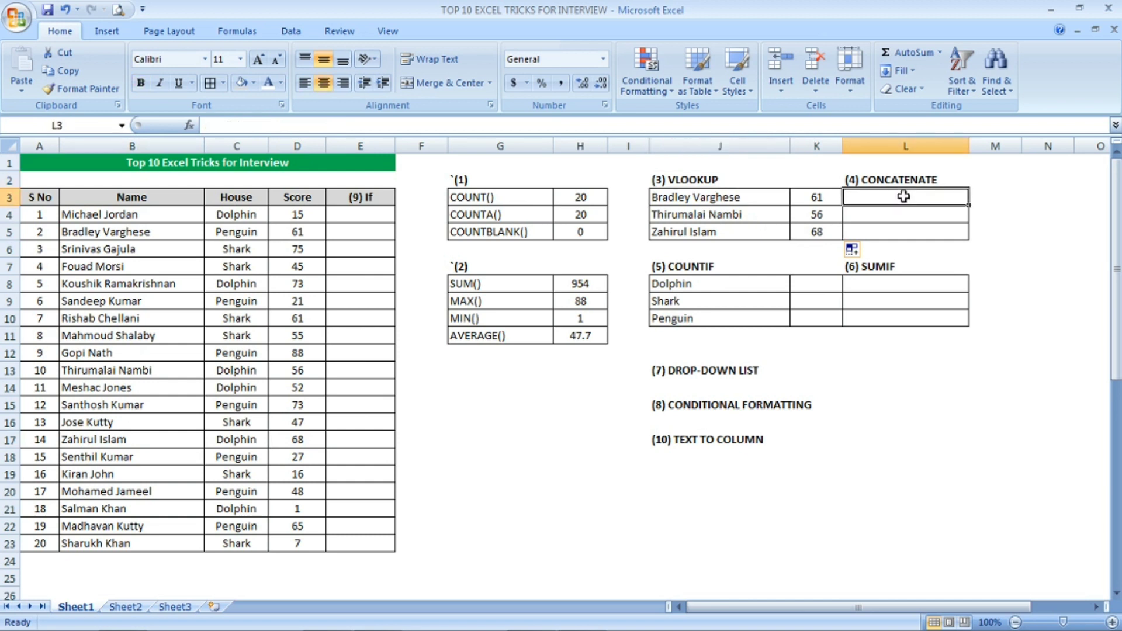
text(=)
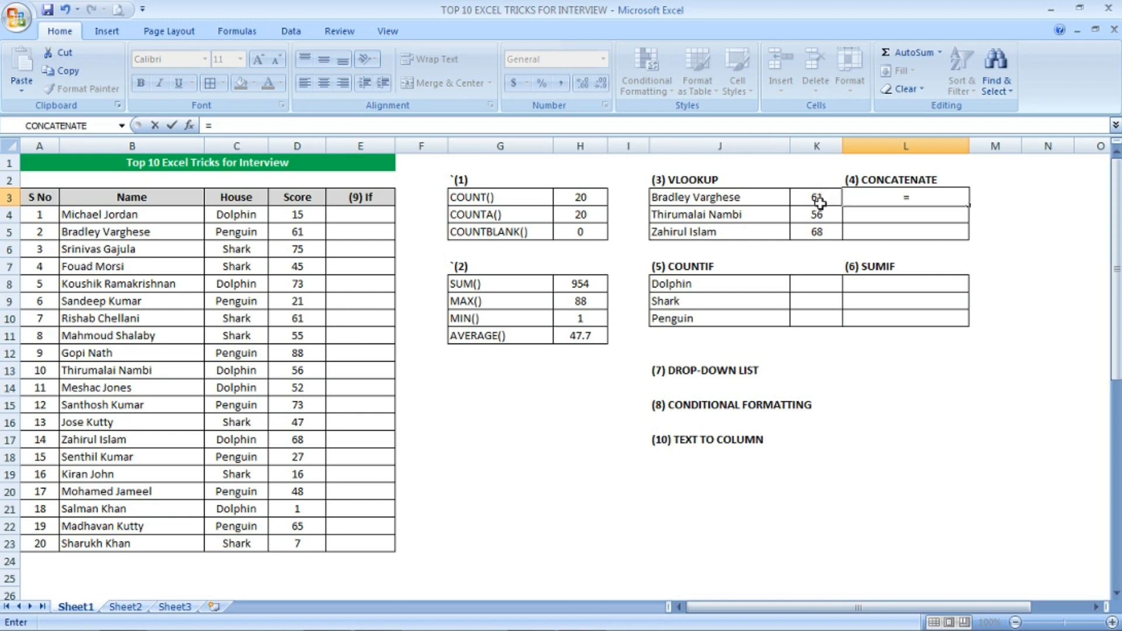
click(756, 199)
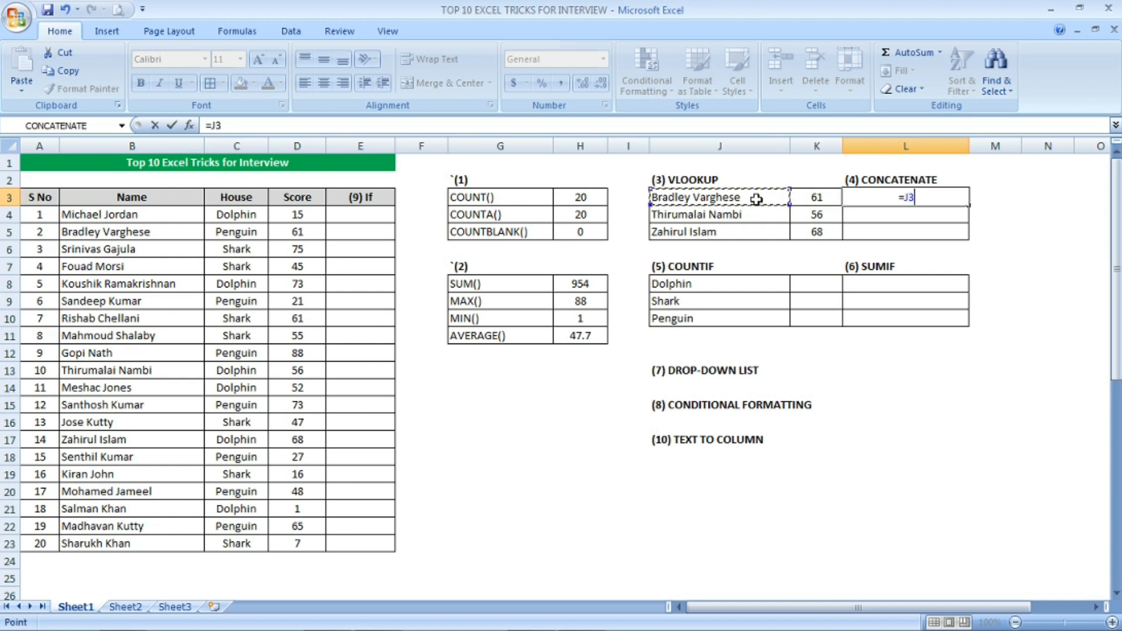
text(&)
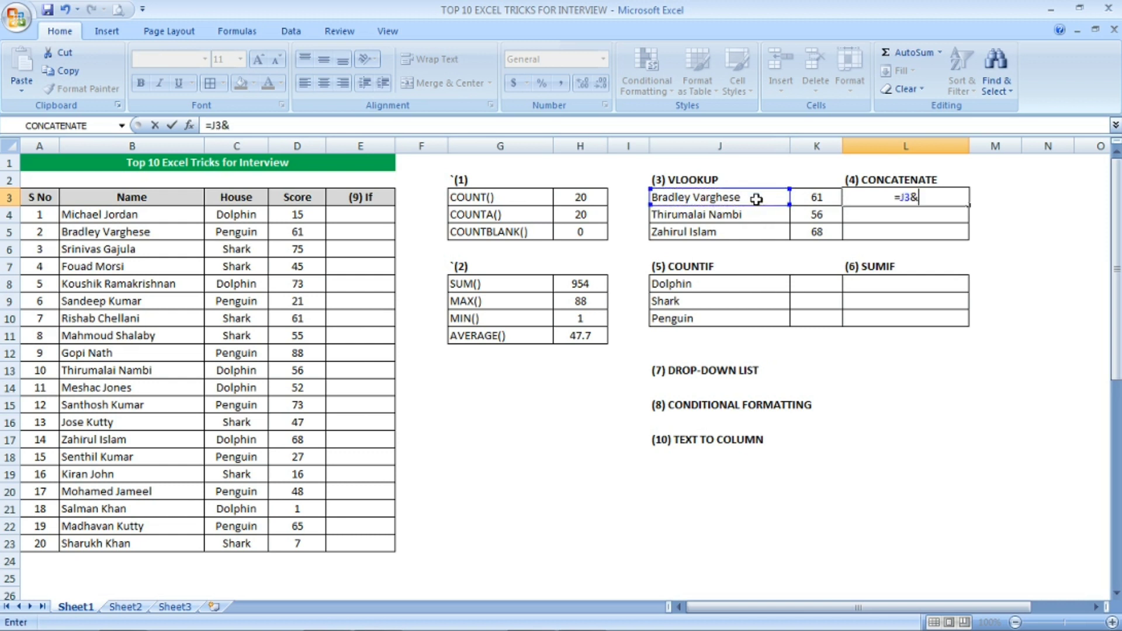
text(")
text("&)
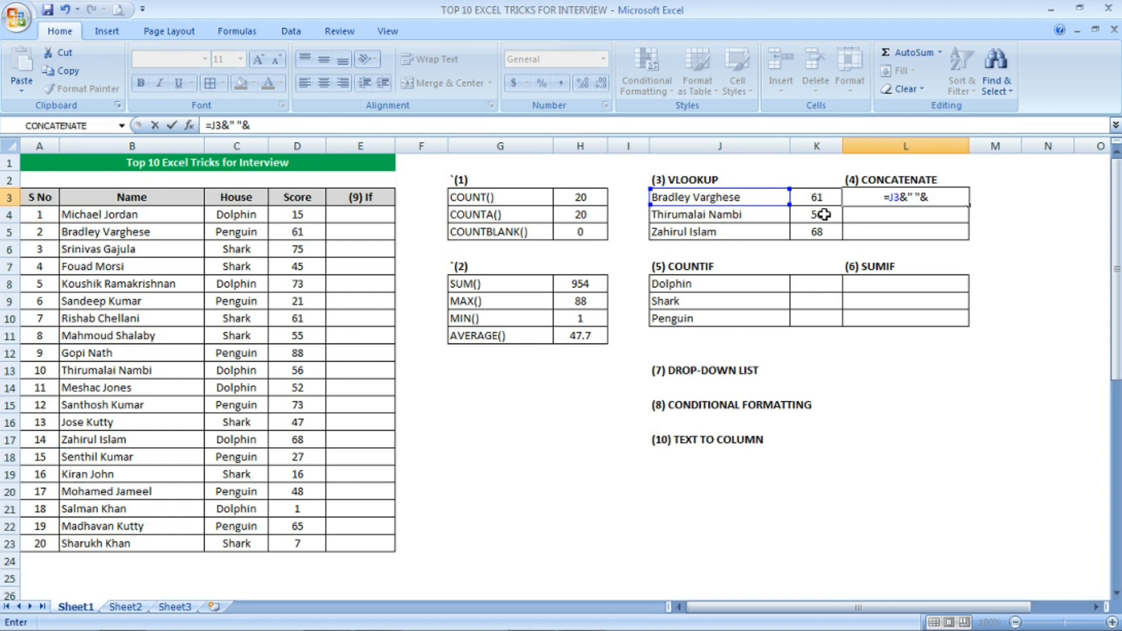
click(821, 200)
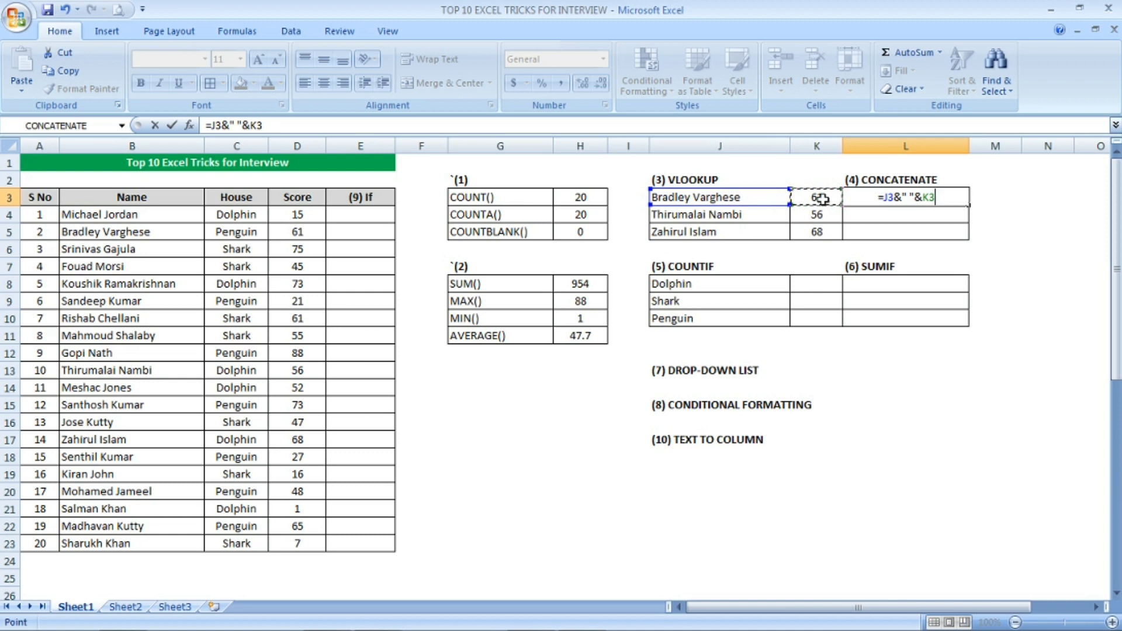
key(Return)
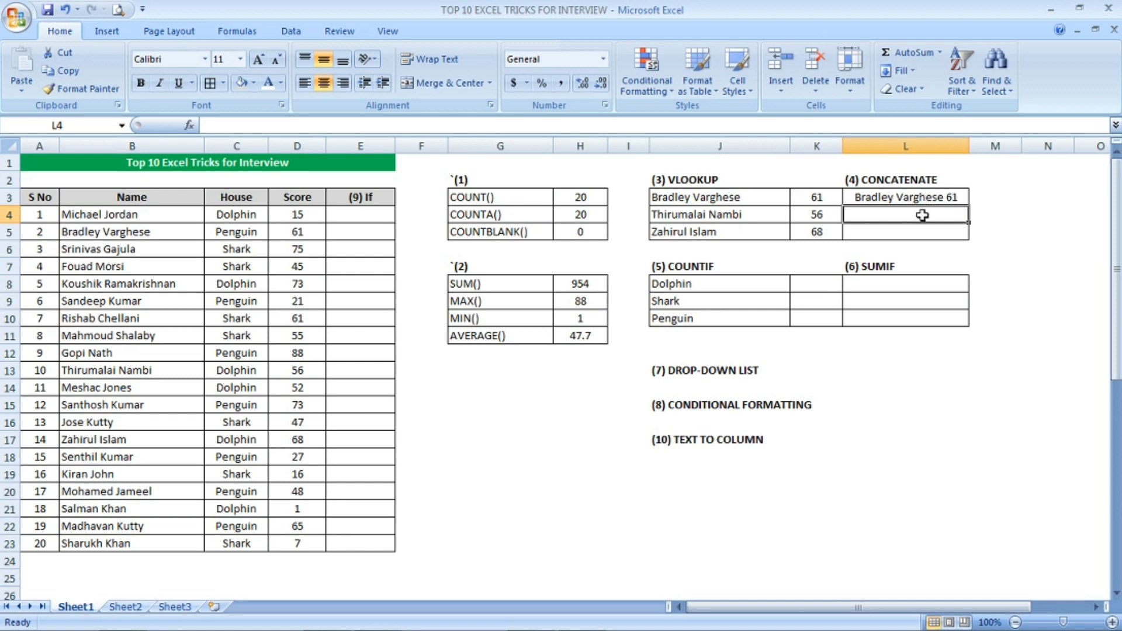
click(1034, 281)
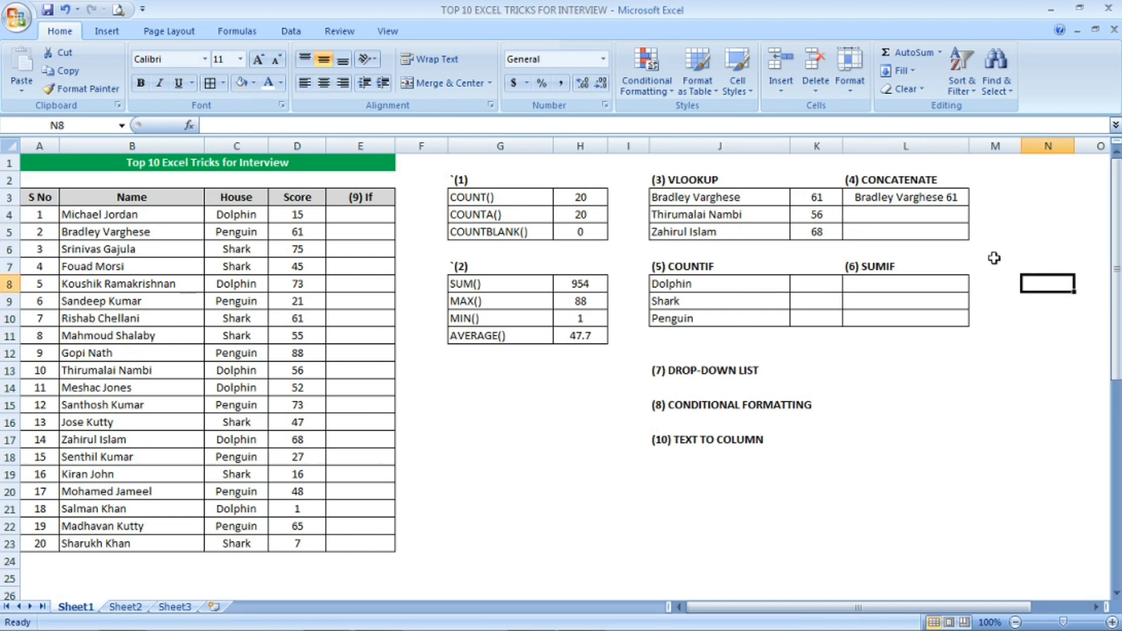
Enter =CONCATENATE(J4," ",K4) in L4 to join the second name and its score with a space.
click(955, 211)
text(=)
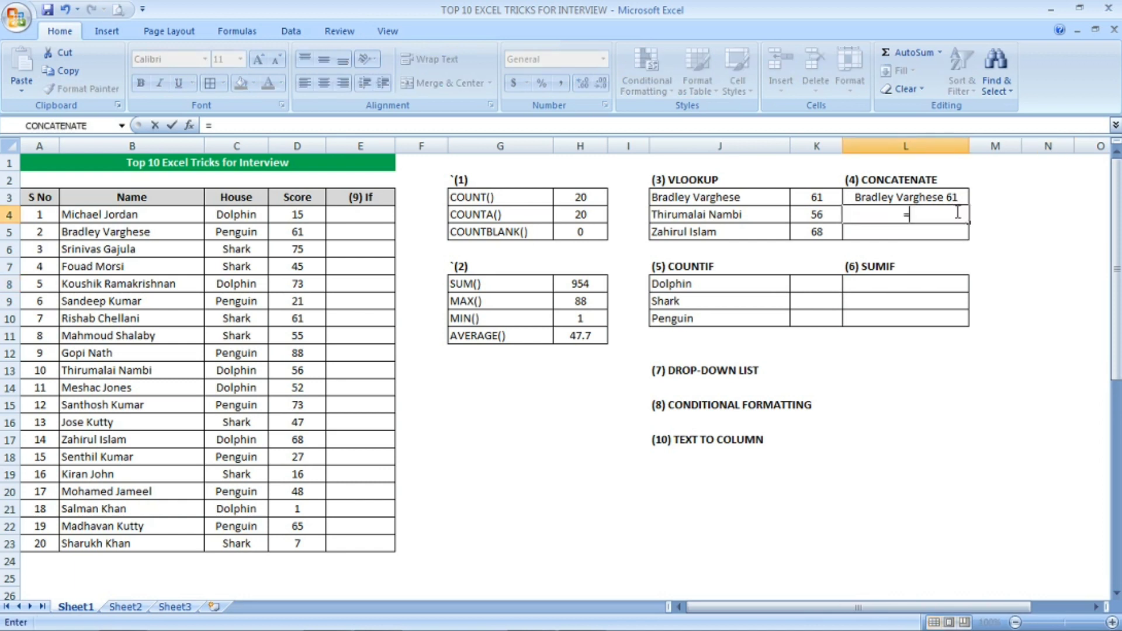
text(CONCA)
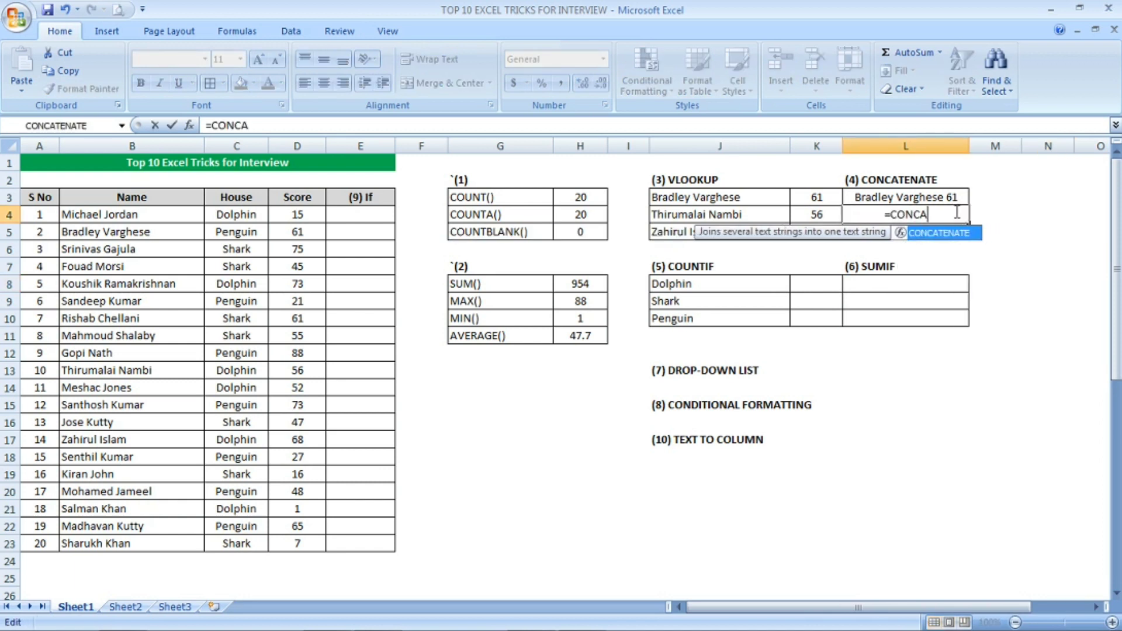
text(TENATE)
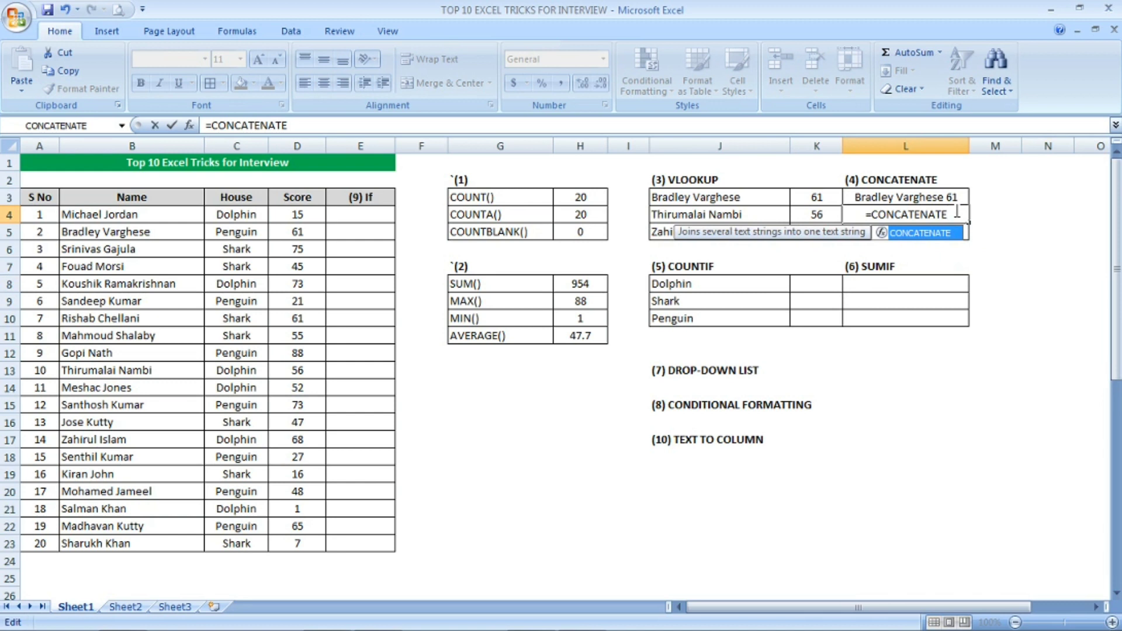
text(()
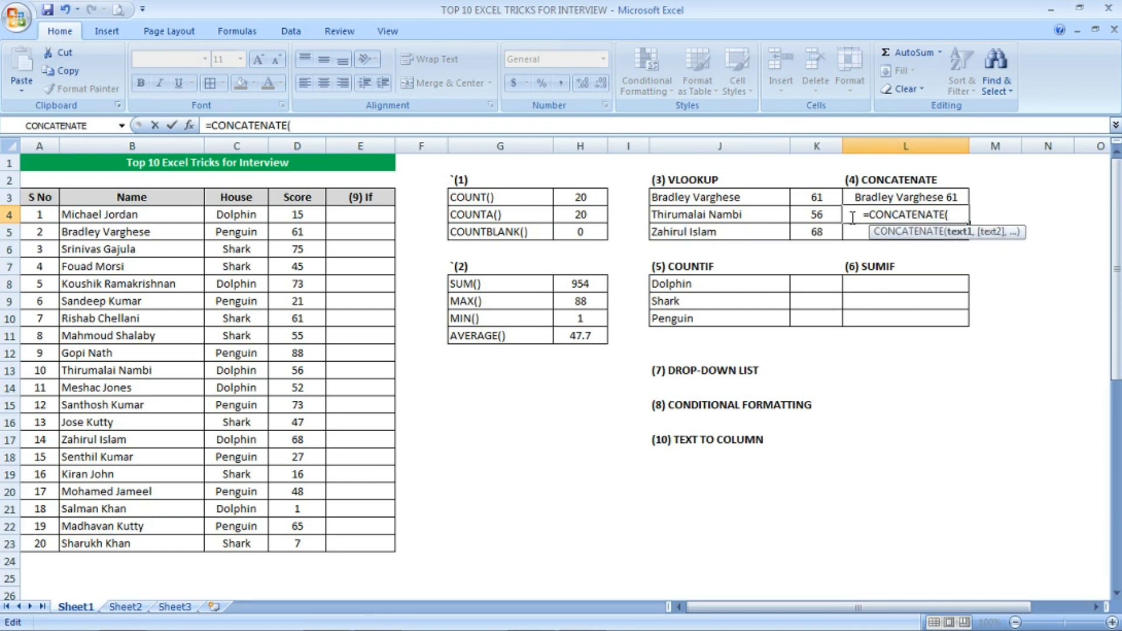
click(769, 216)
text(,)
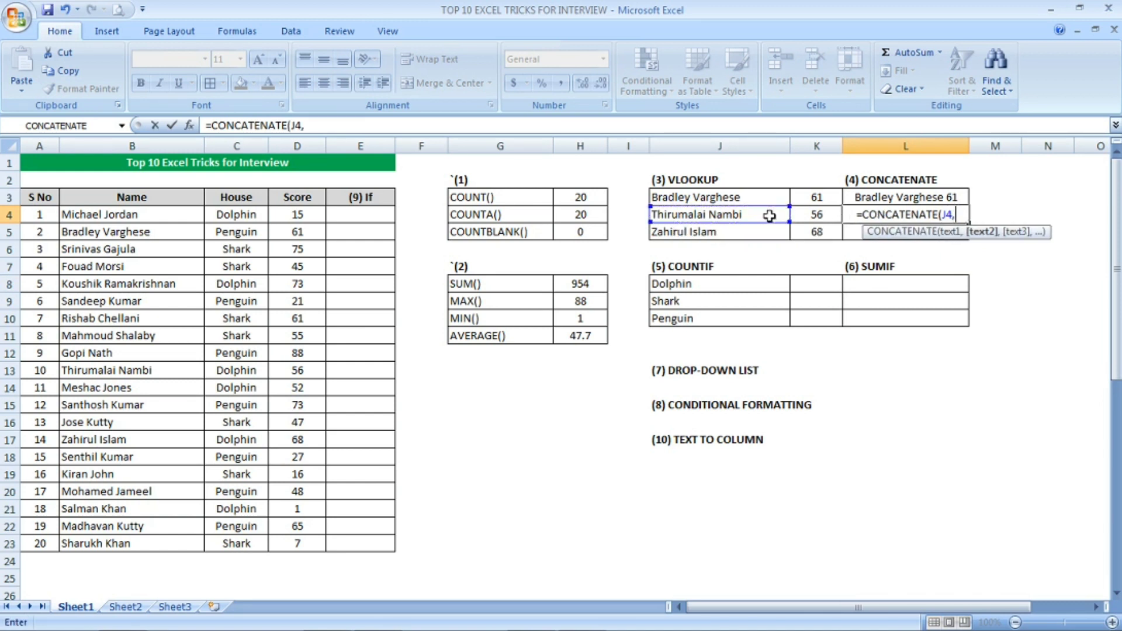
text(")
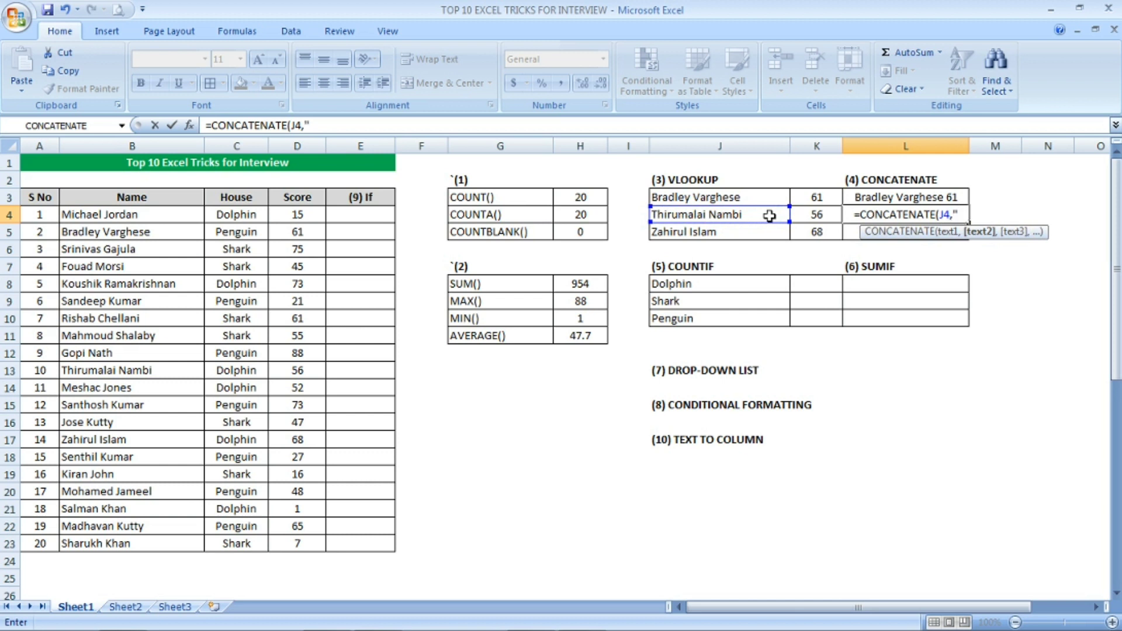
text( ")
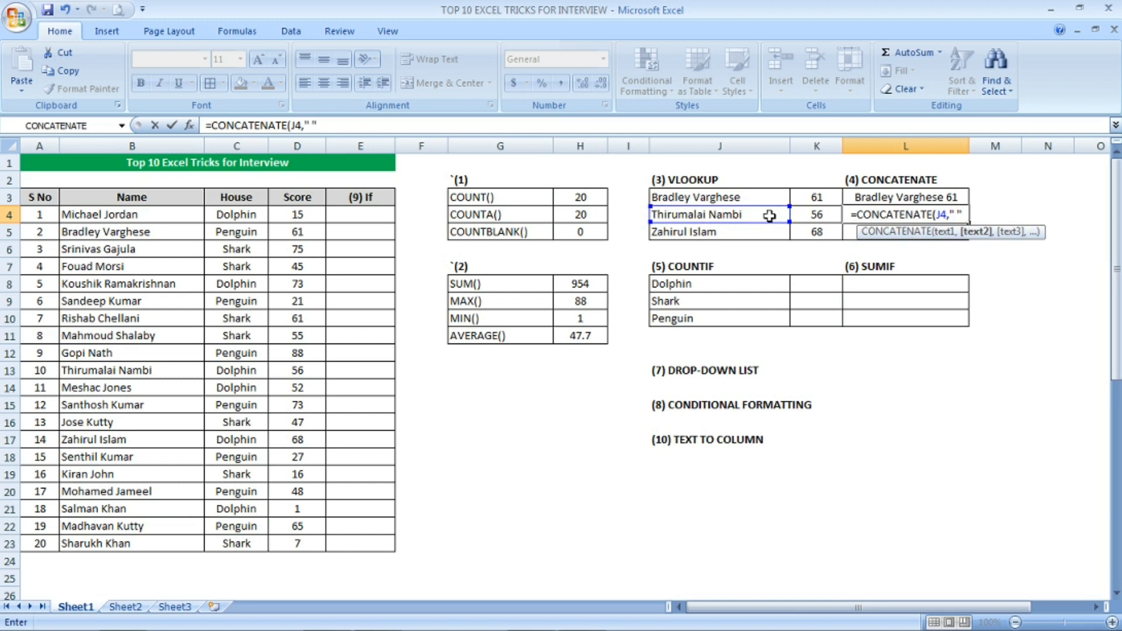
text(,)
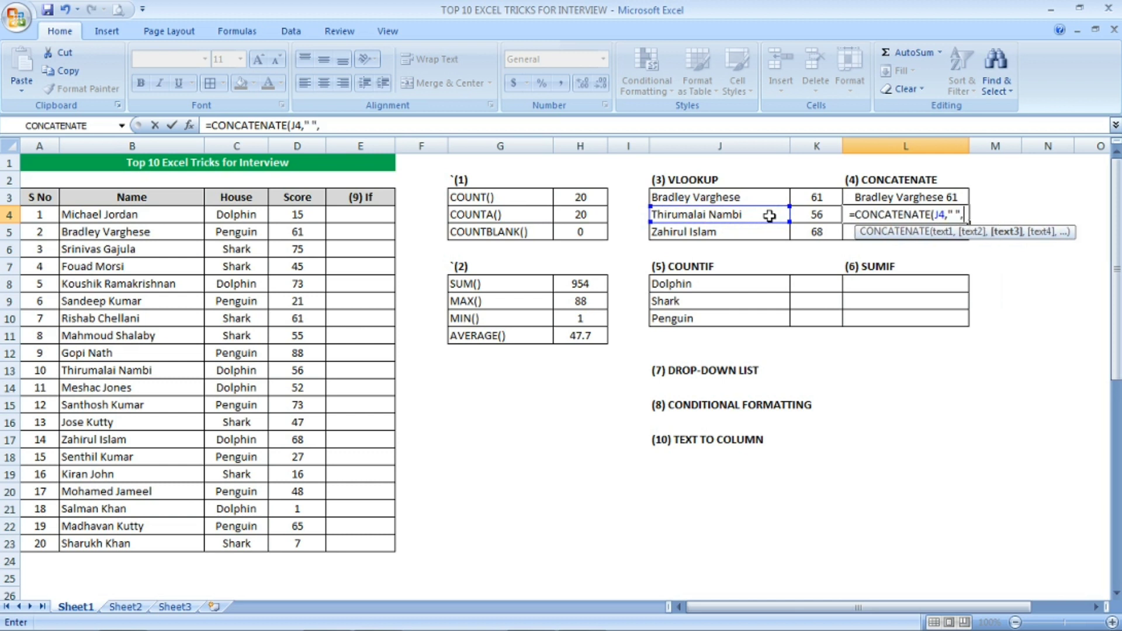
click(811, 215)
text())
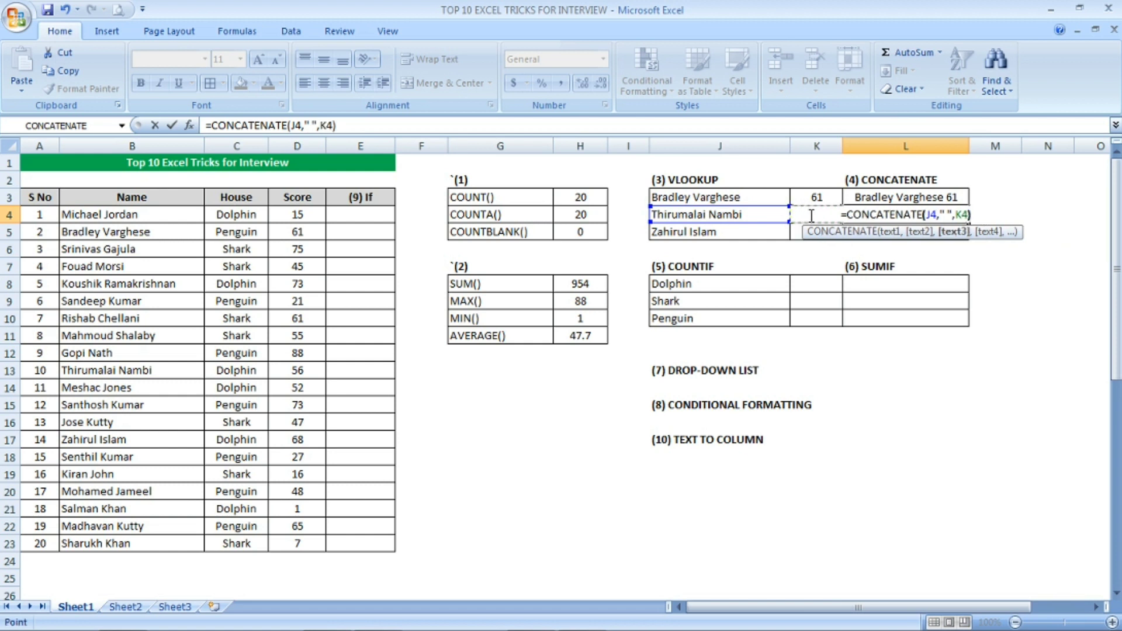
key(Return)
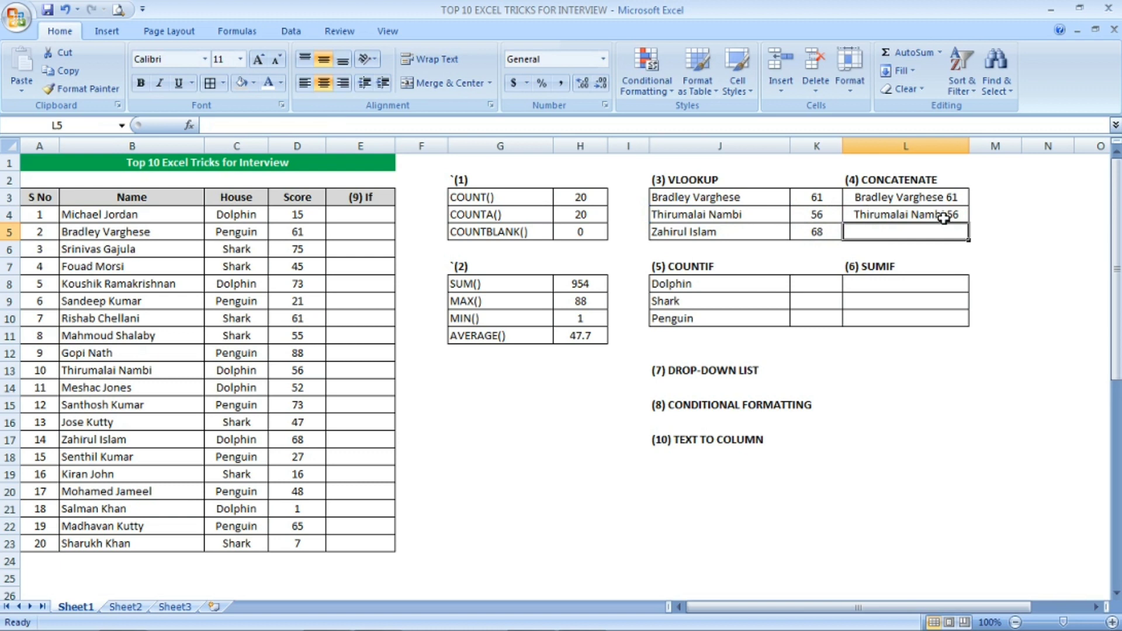
Copy the CONCATENATE formula from L4 down to L5 and inspect the formula in L5.
click(965, 218)
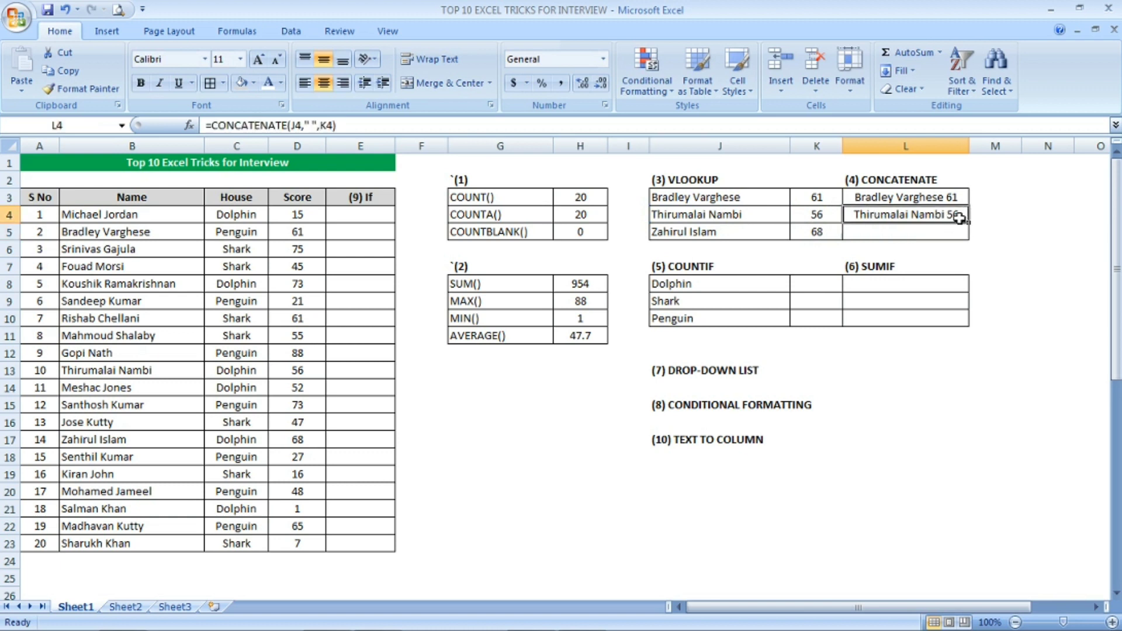
drag(970, 223, 970, 239)
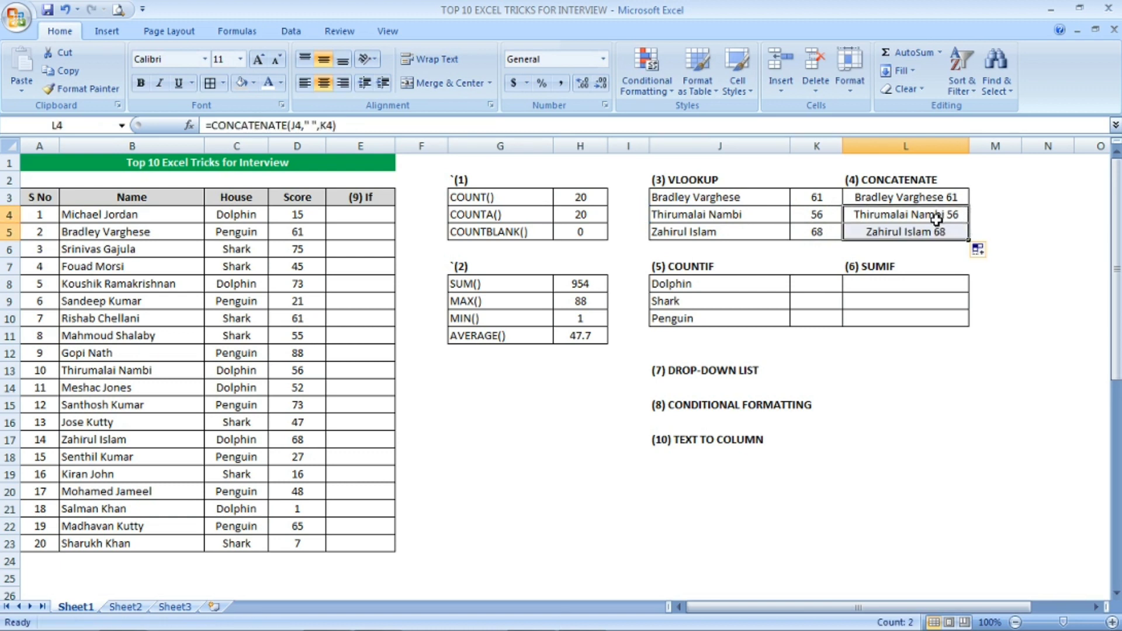
click(938, 233)
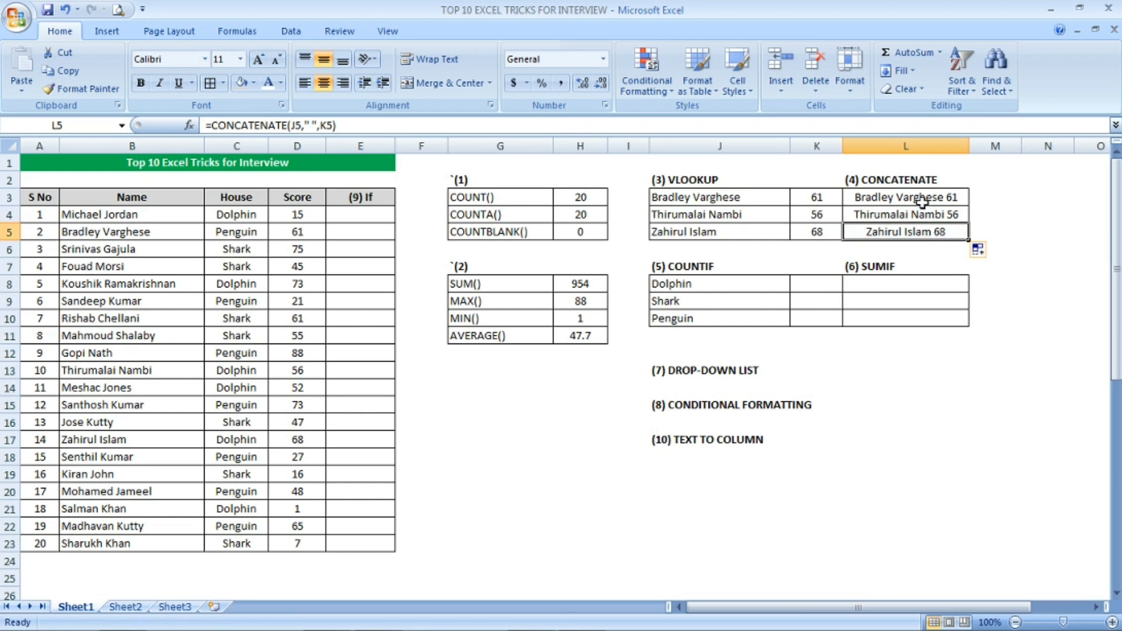
Count the Dolphin entries of the House column in K8 with =COUNTIF($C$4:$C$23,J8), using an absolute range.
click(822, 284)
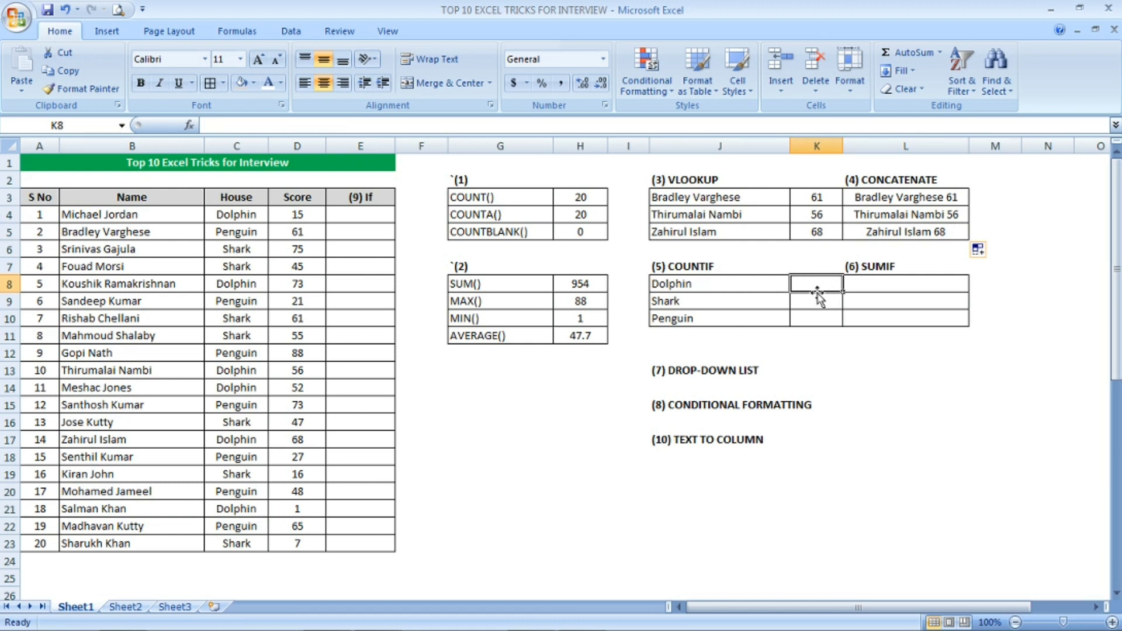
text(=COUNTIF)
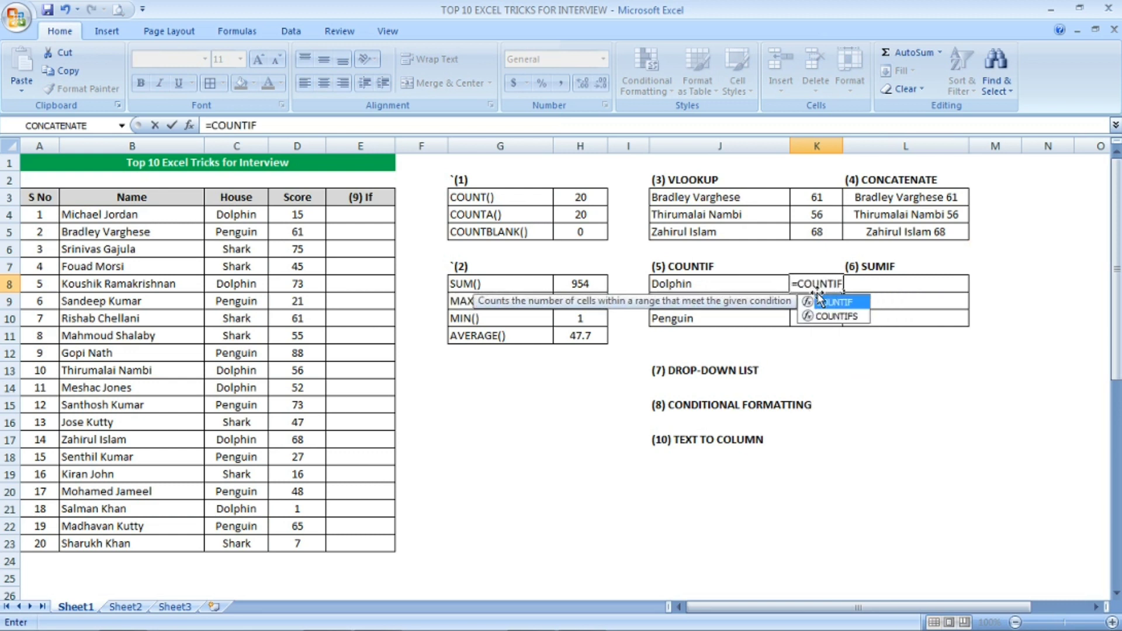
double_click(819, 299)
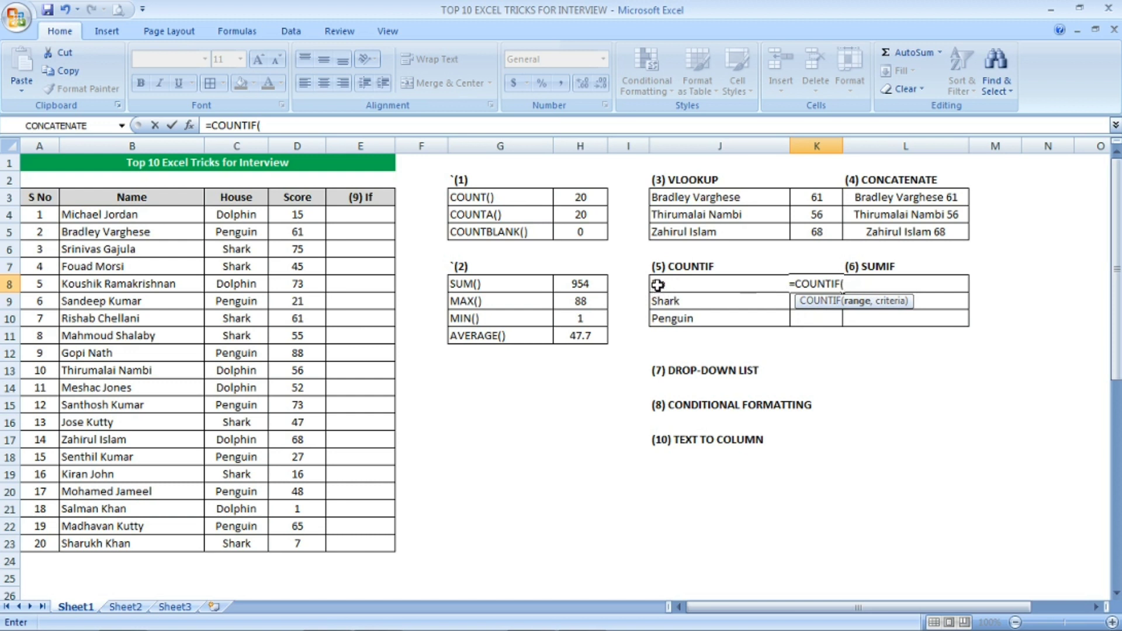
click(241, 216)
key(ctrl+shift+Down)
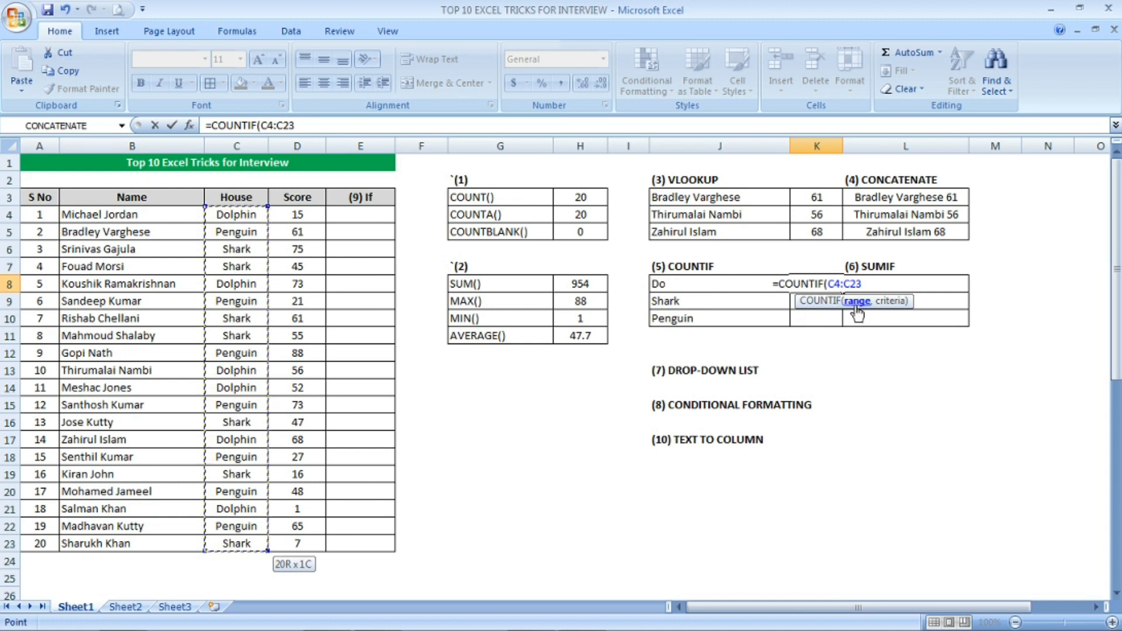
key(F4)
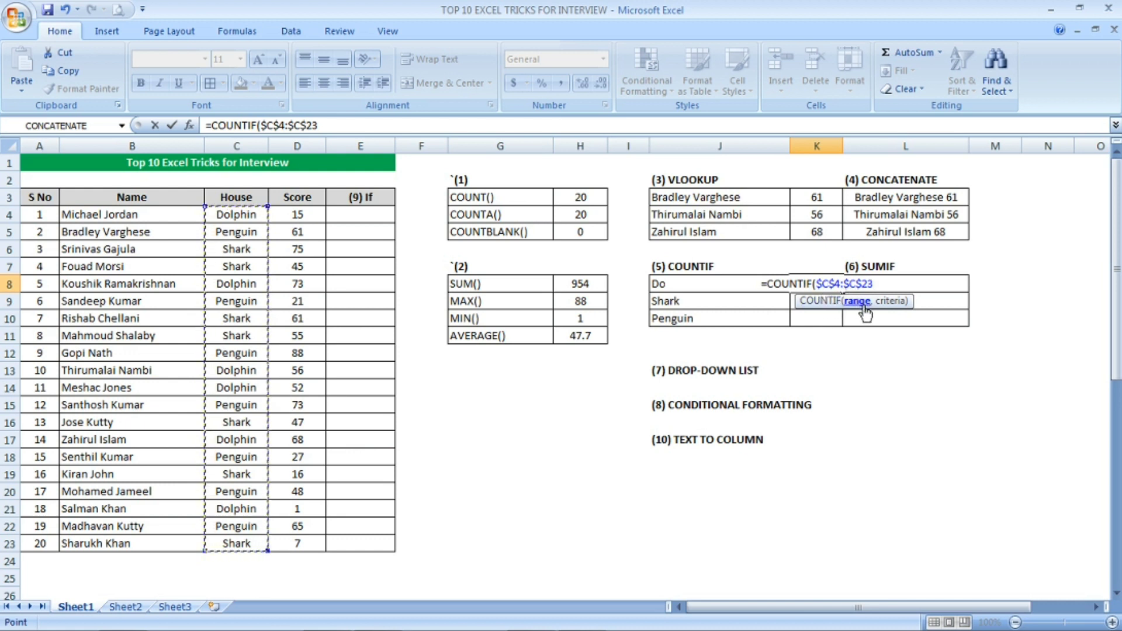
text(,)
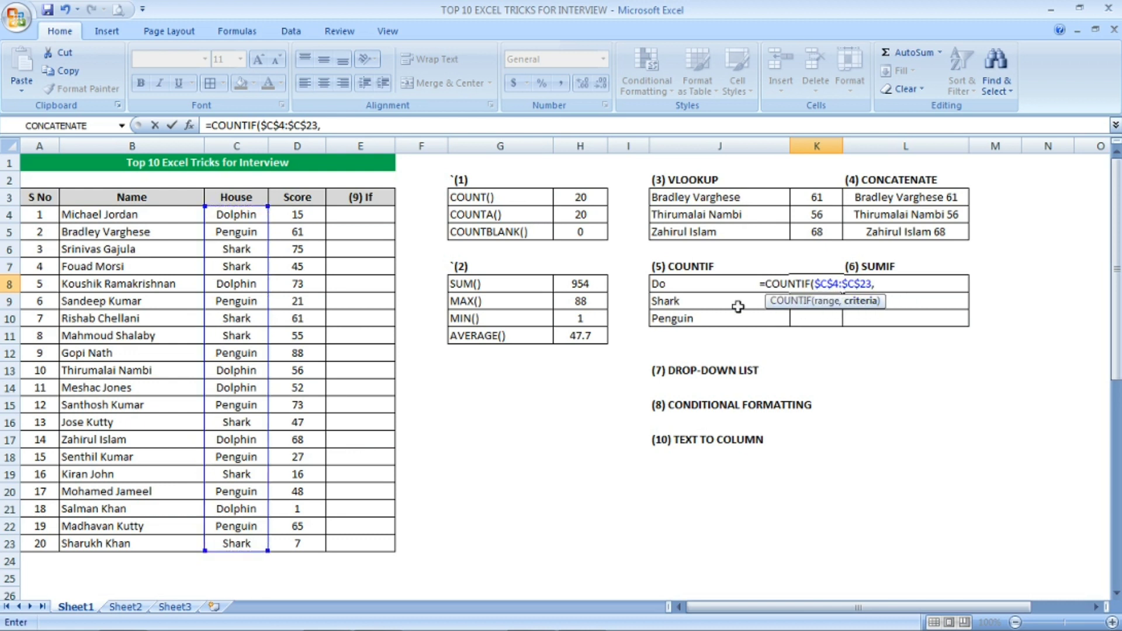
click(654, 285)
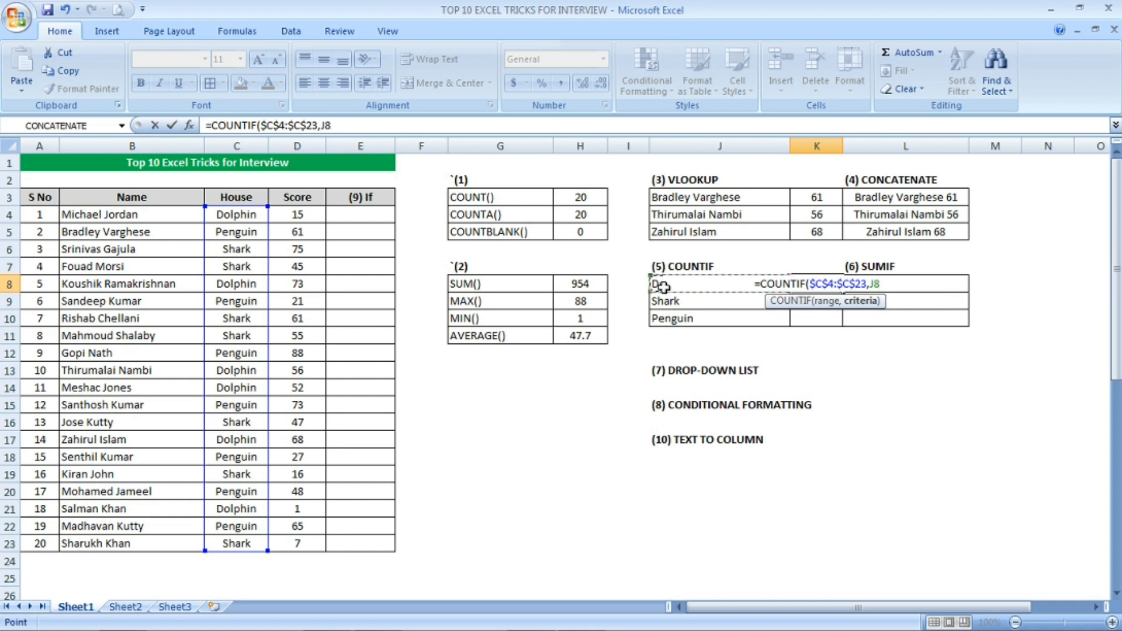
text())
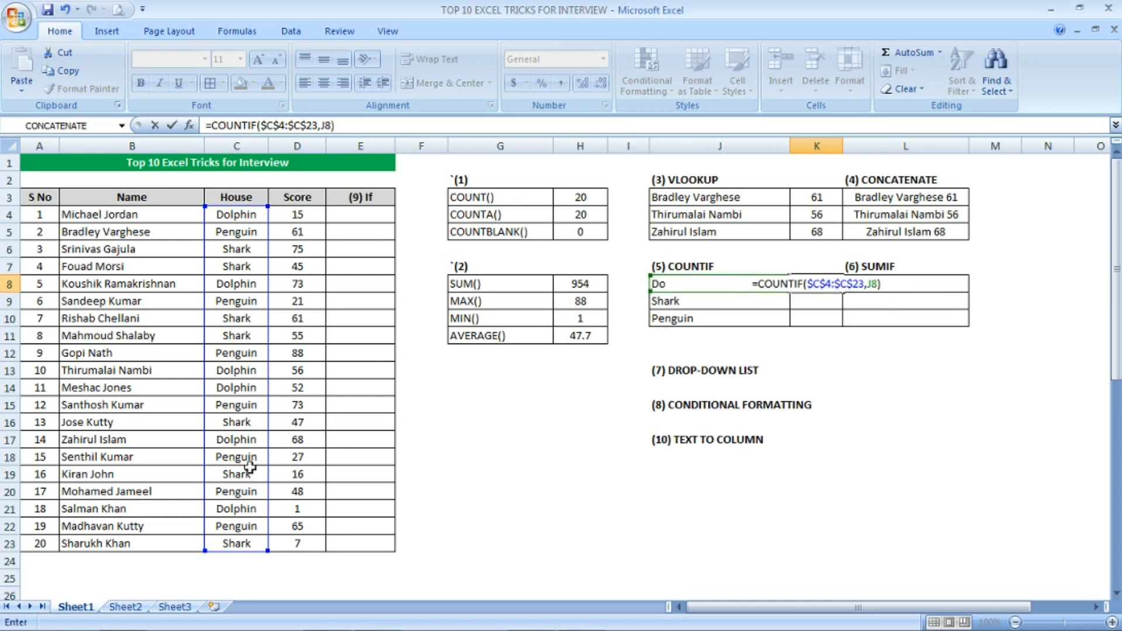
key(Return)
Copy the COUNTIF formula from K8 down to K9 and K10 for Shark and Penguin.
click(815, 281)
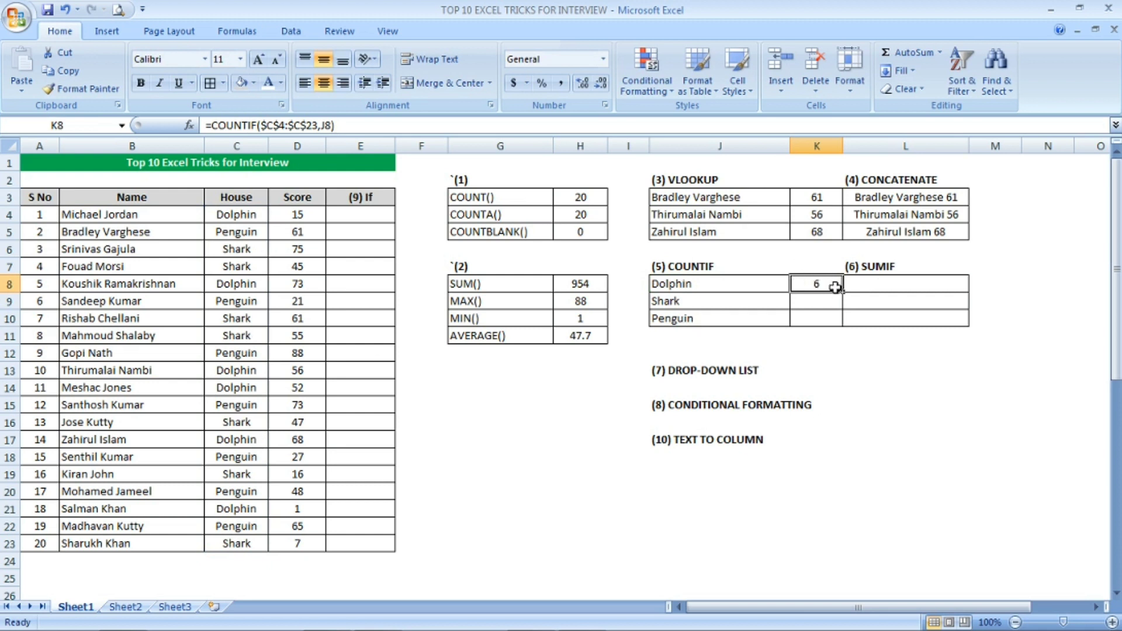
drag(842, 293, 842, 320)
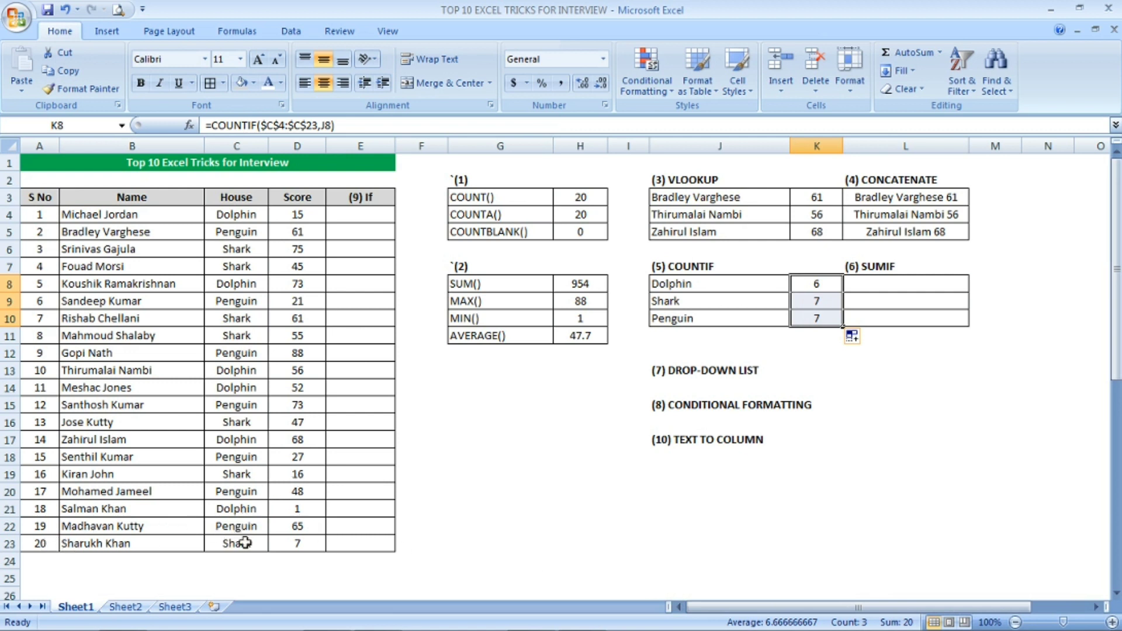
Start a SUMIF formula in L8 with the House column as its absolute criteria range, $C$4:$C$23.
click(895, 283)
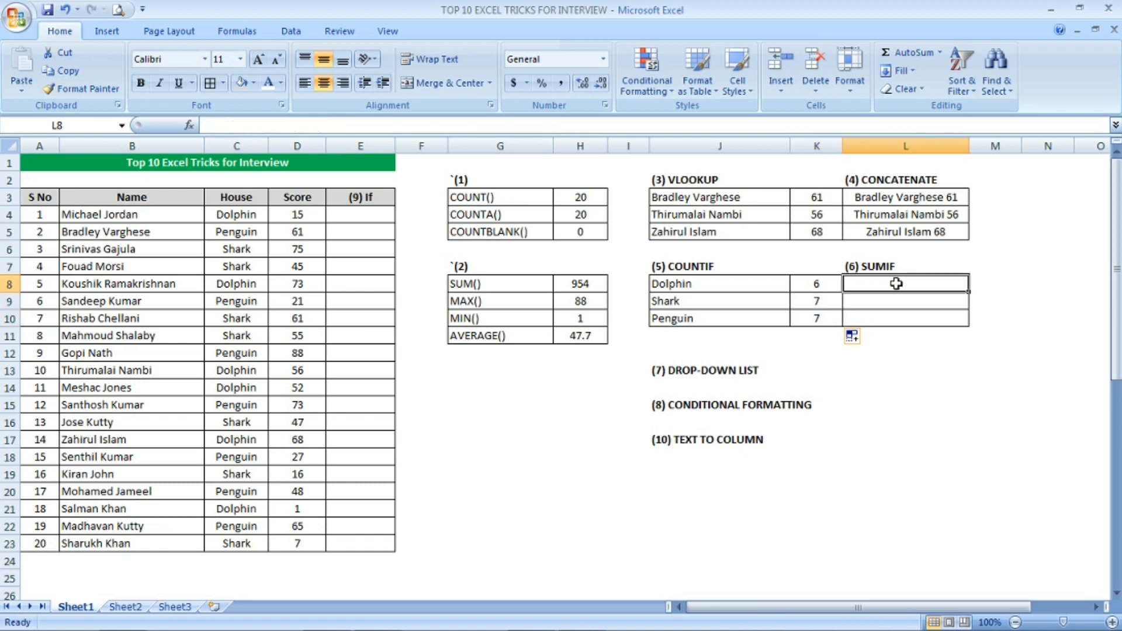
text(=SUMIF)
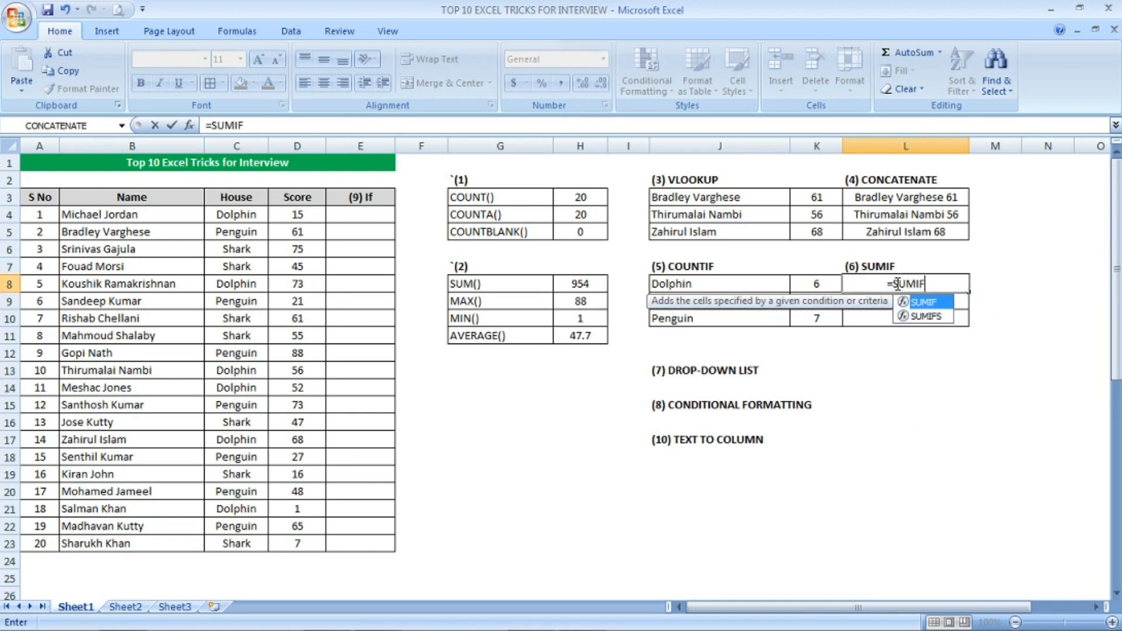
text(()
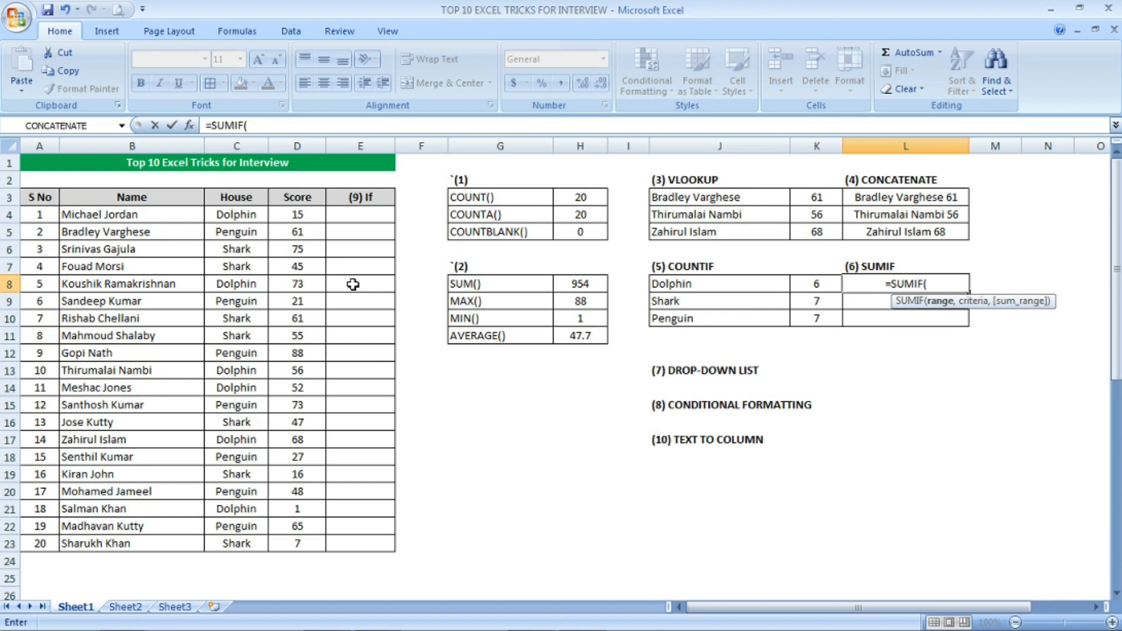
click(249, 215)
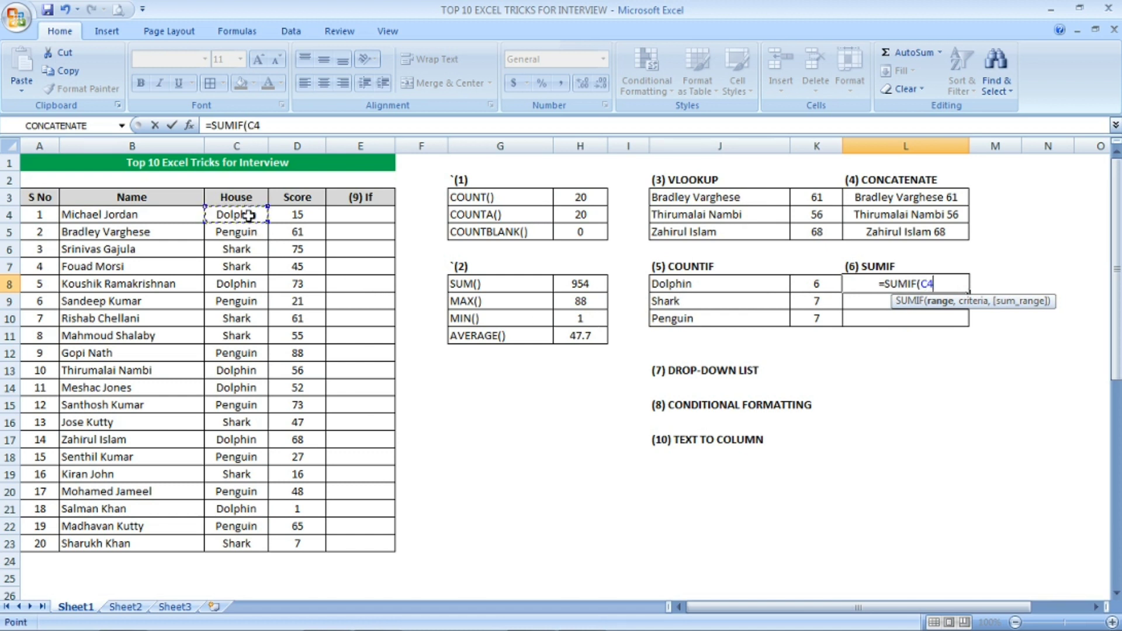
key(ctrl+shift+Down)
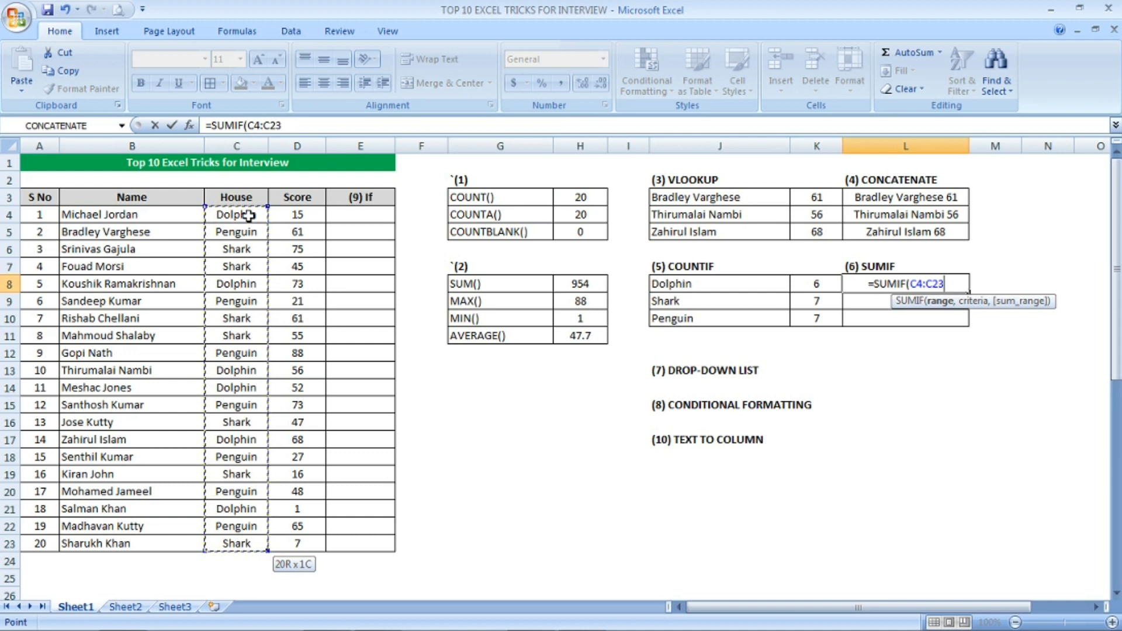
text(,)
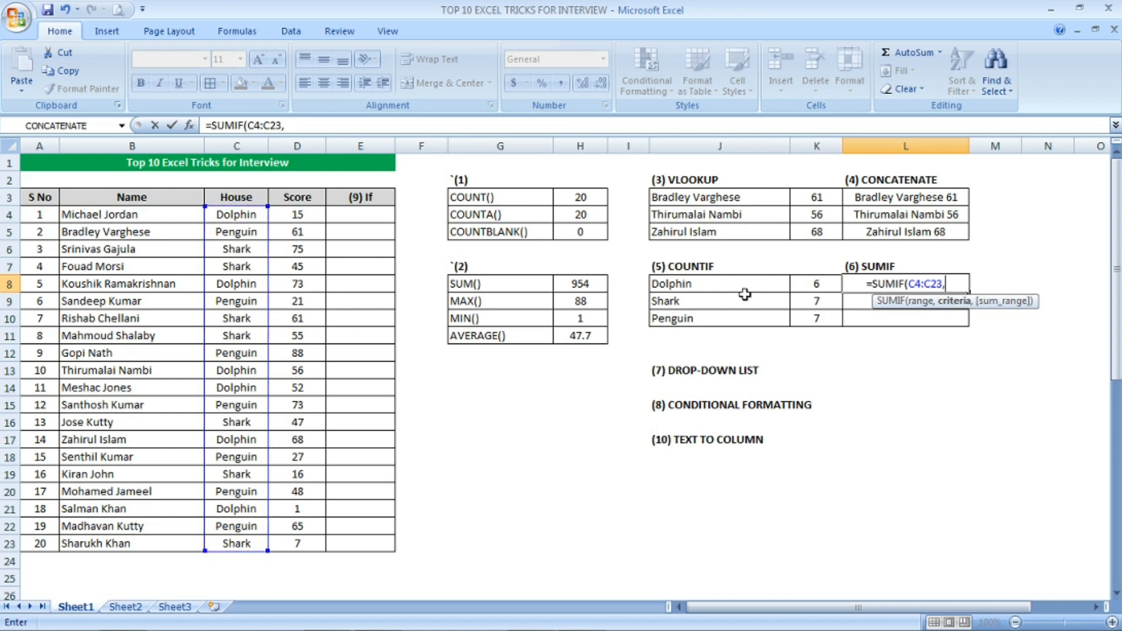
click(920, 284)
key(F4)
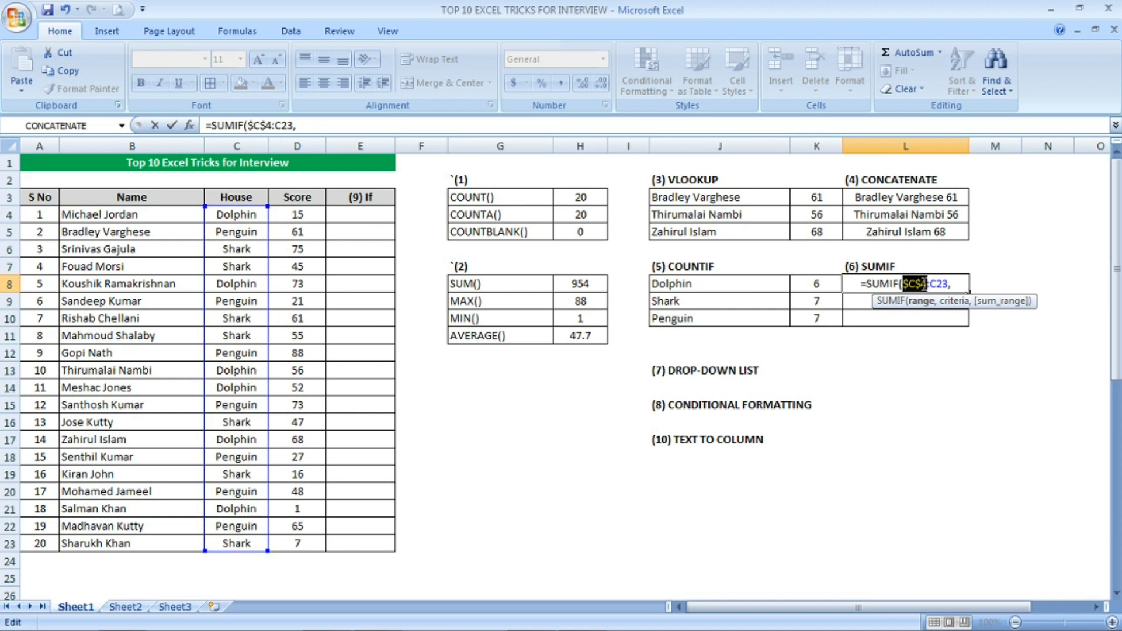
click(941, 283)
key(F4)
click(957, 284)
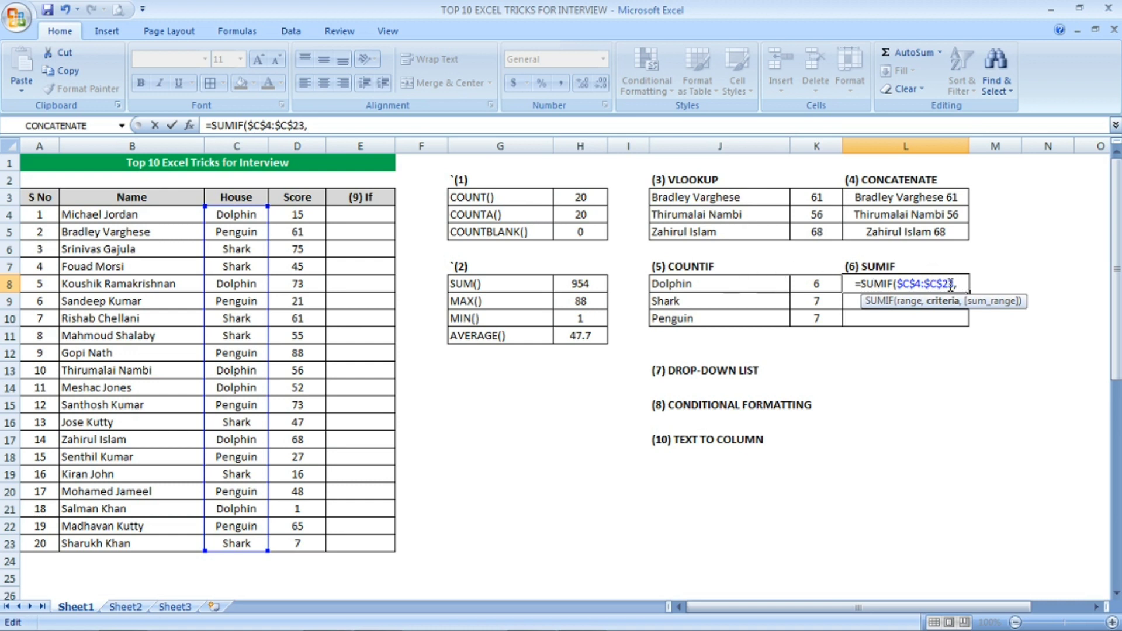
Complete the L8 formula as =SUMIF($C$4:$C$23,J8,$D$4:$D$23) to total the Dolphin scores.
click(756, 286)
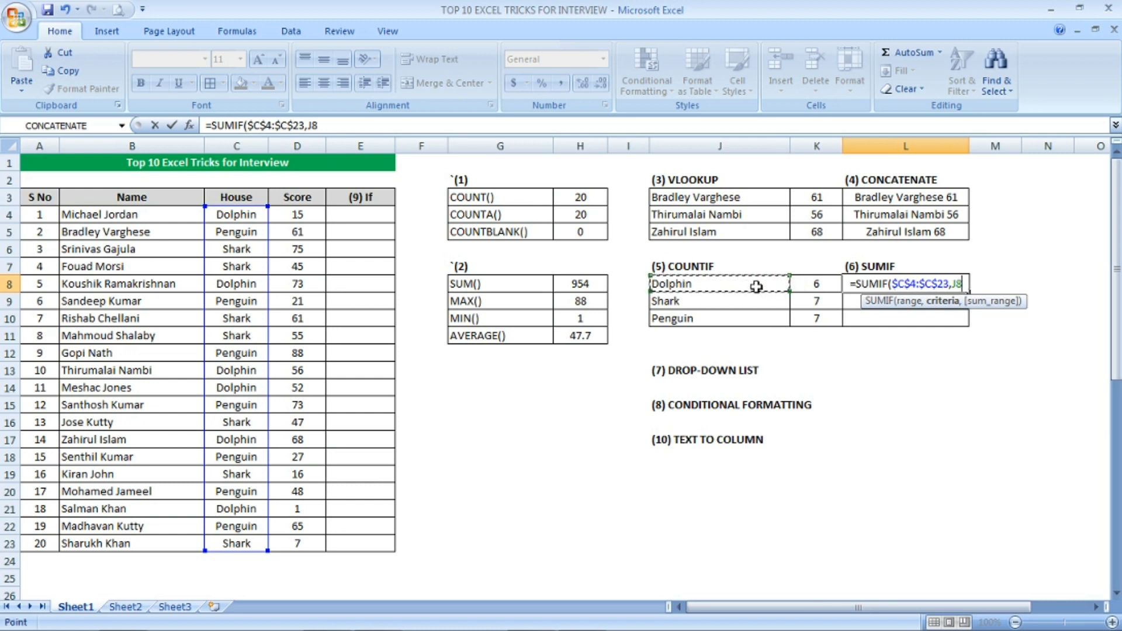
text(,)
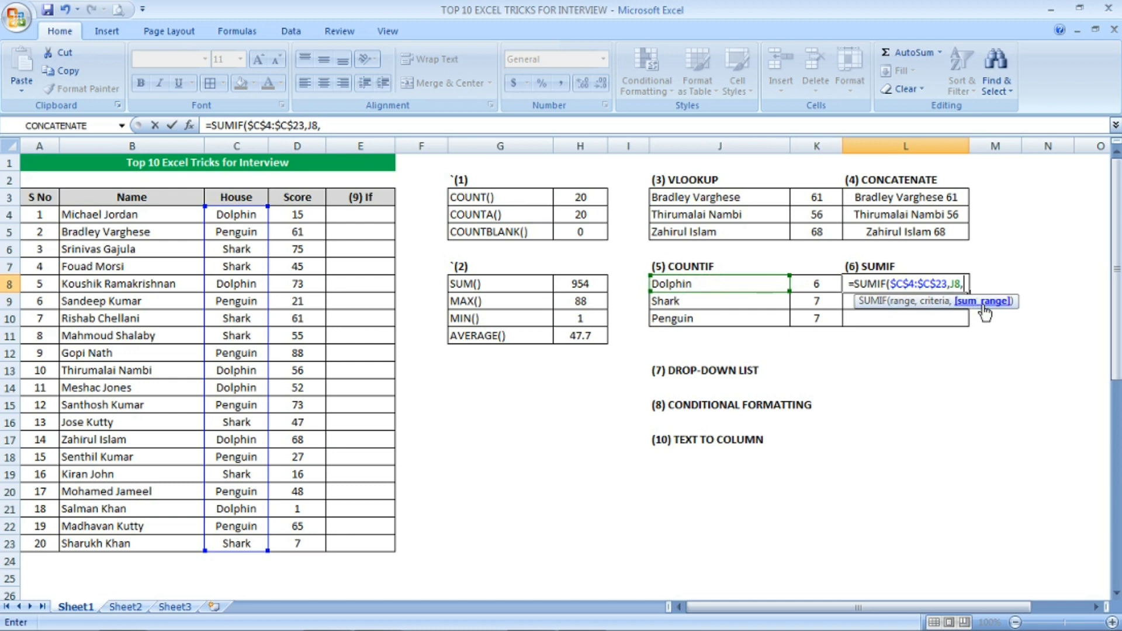
click(301, 217)
key(ctrl+shift+Down)
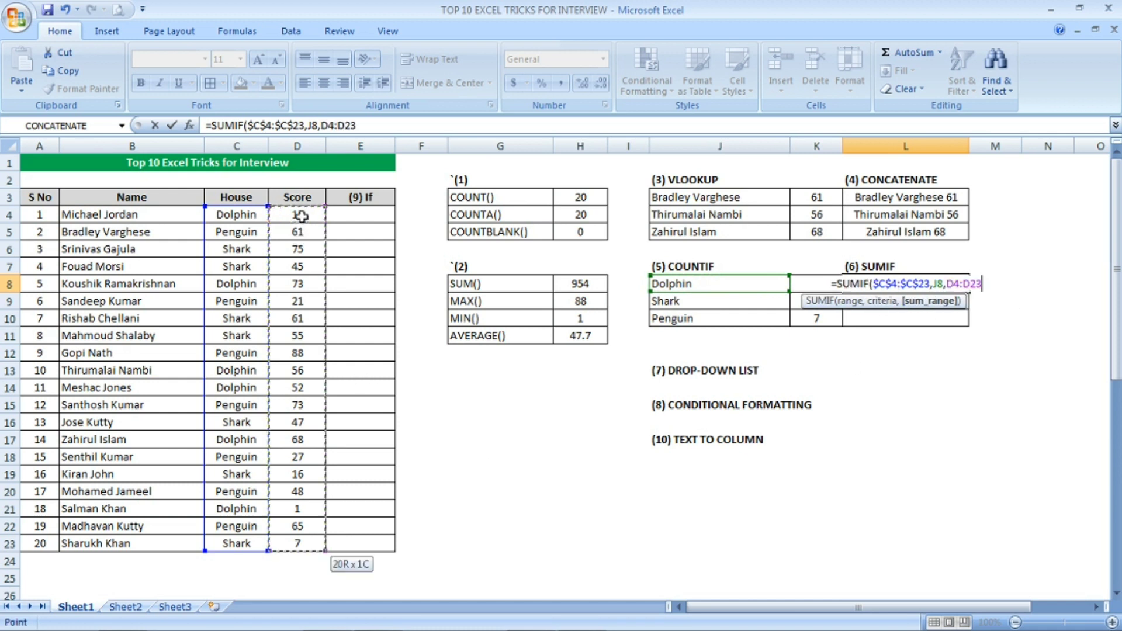
key(F4)
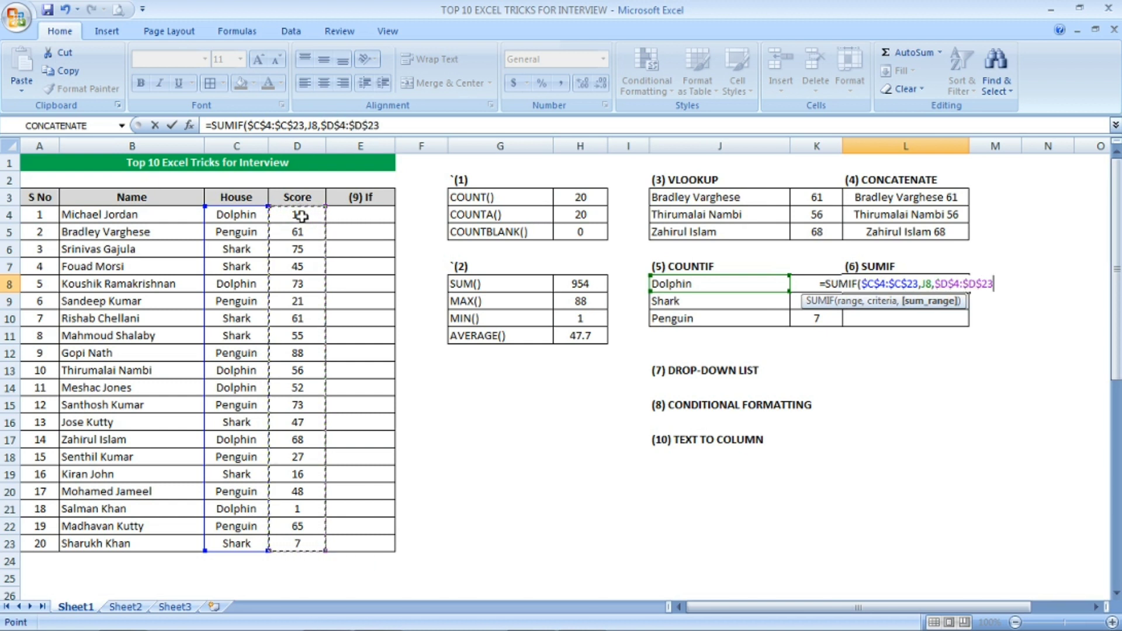
text())
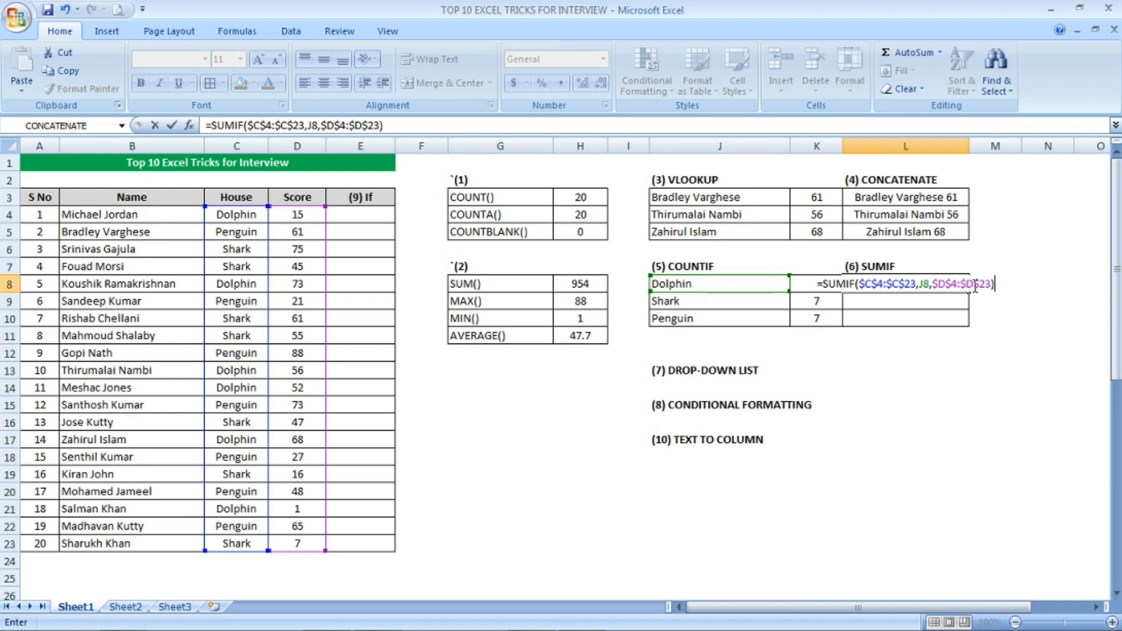
key(Return)
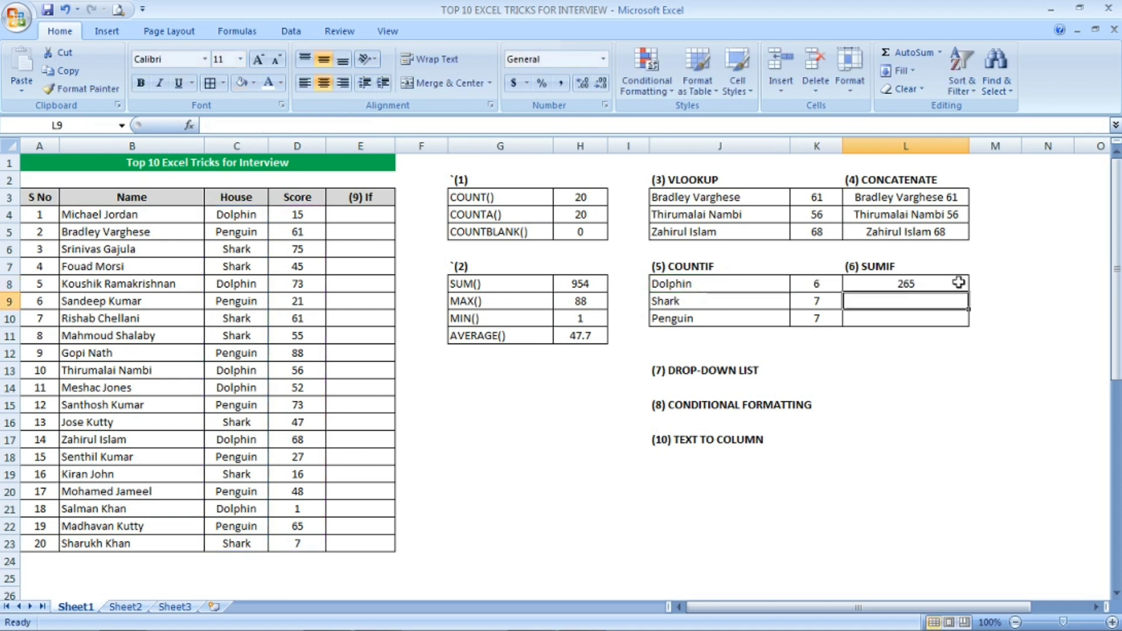
Copy the SUMIF formula from L8 down to L9 and L10 for Shark and Penguin, and inspect the copies.
click(958, 282)
click(770, 282)
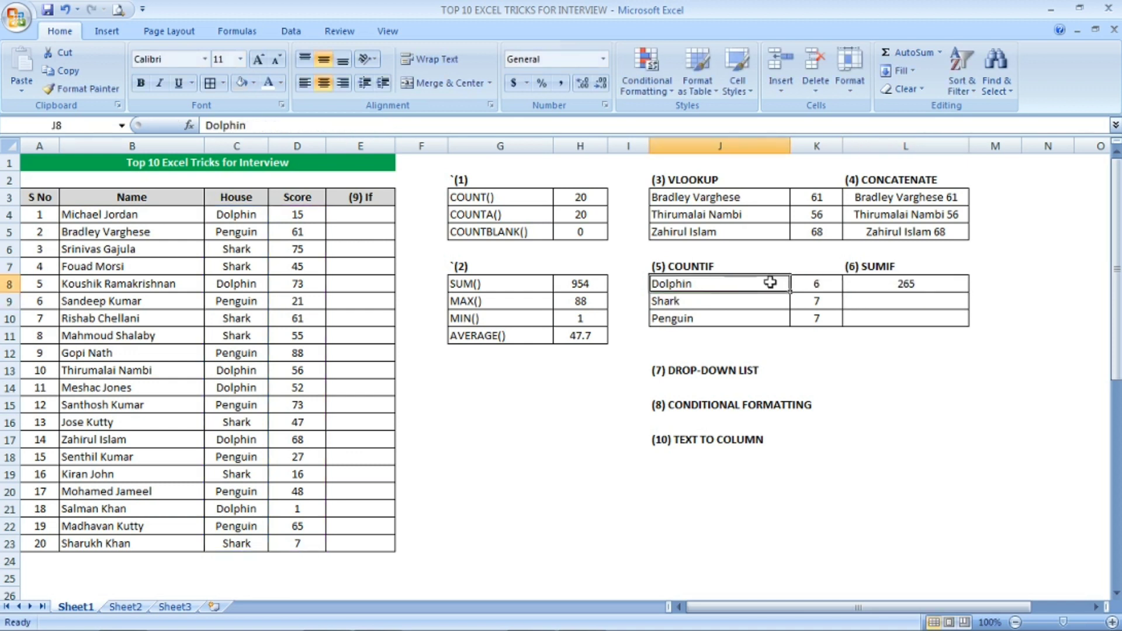
click(933, 302)
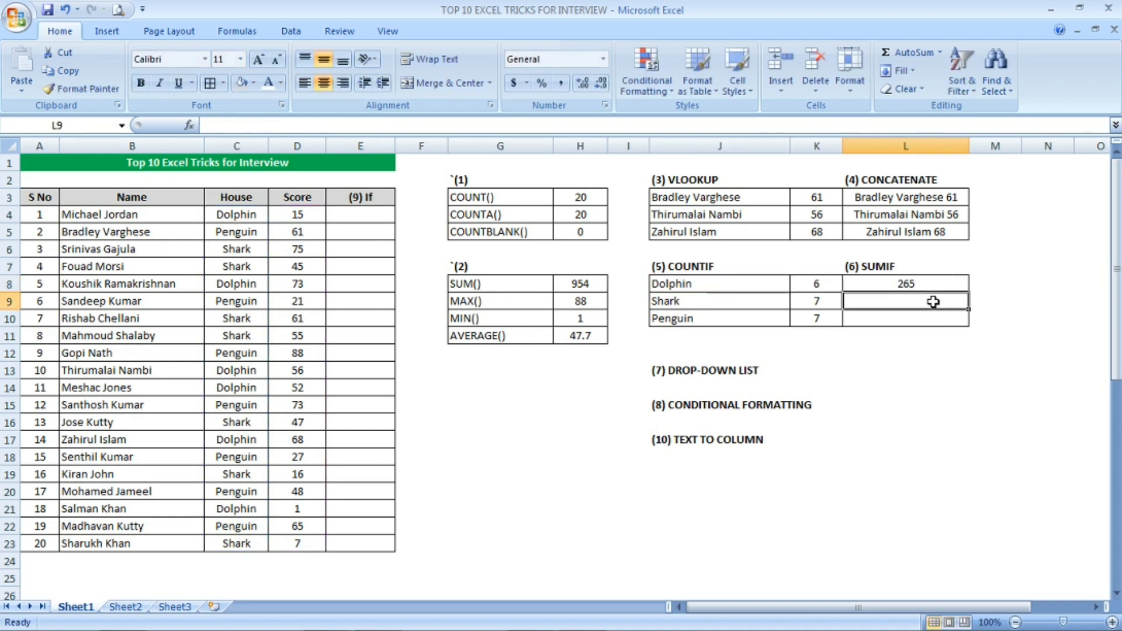
click(953, 281)
drag(968, 292, 968, 319)
click(936, 300)
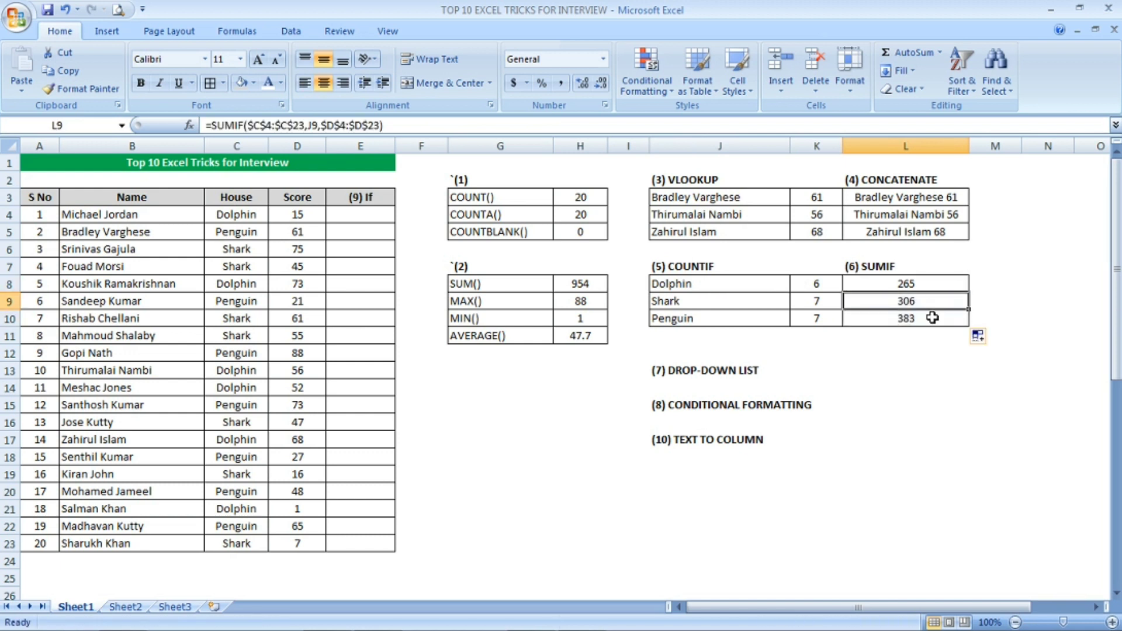
click(931, 317)
Compare the combined total of the SUMIF results in L8:L10 with the overall SUM in H8.
drag(926, 284, 926, 310)
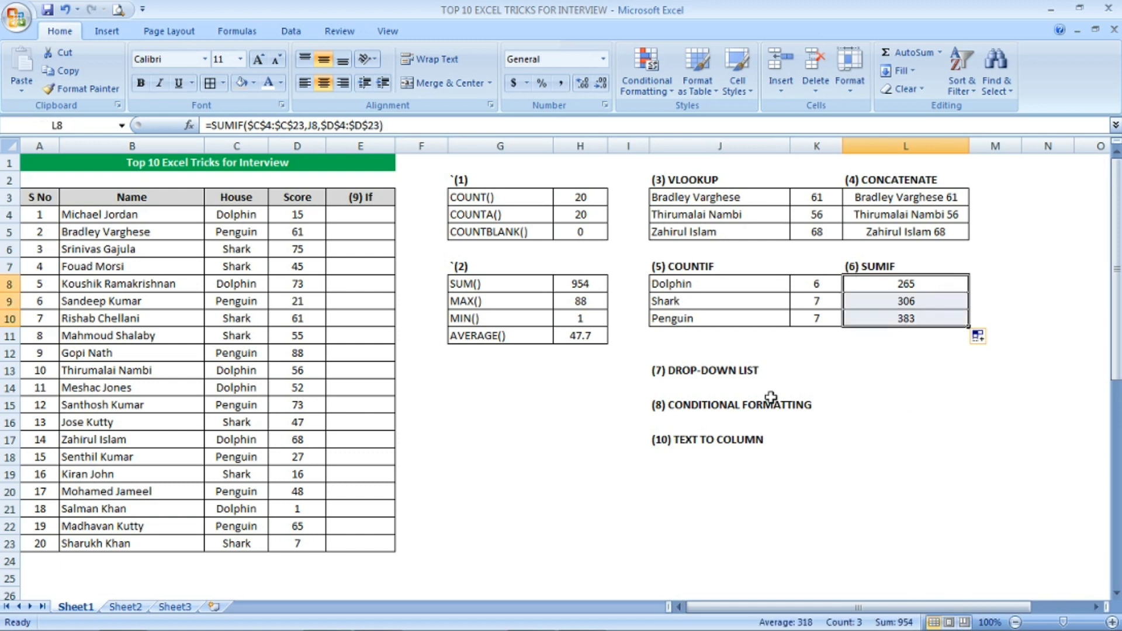
click(589, 286)
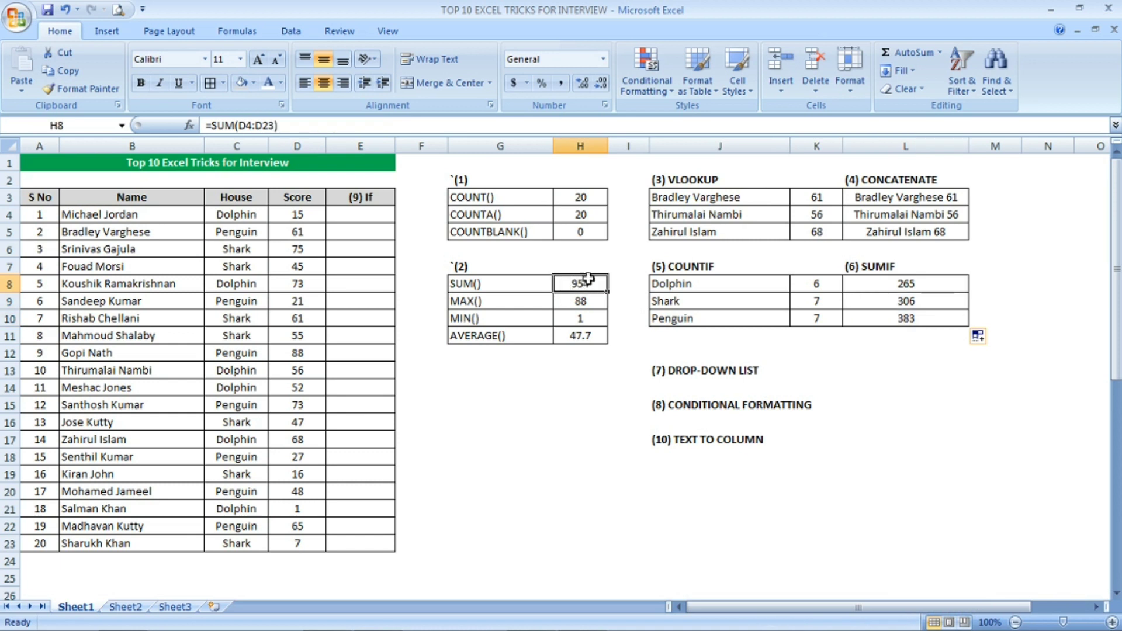
drag(899, 286, 905, 316)
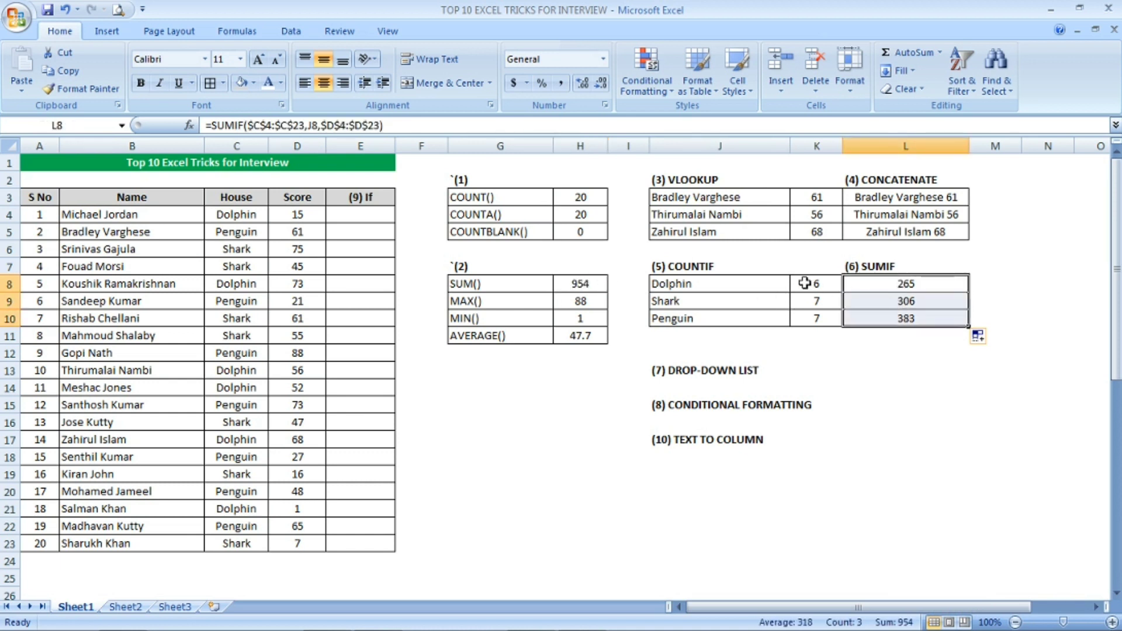
click(885, 287)
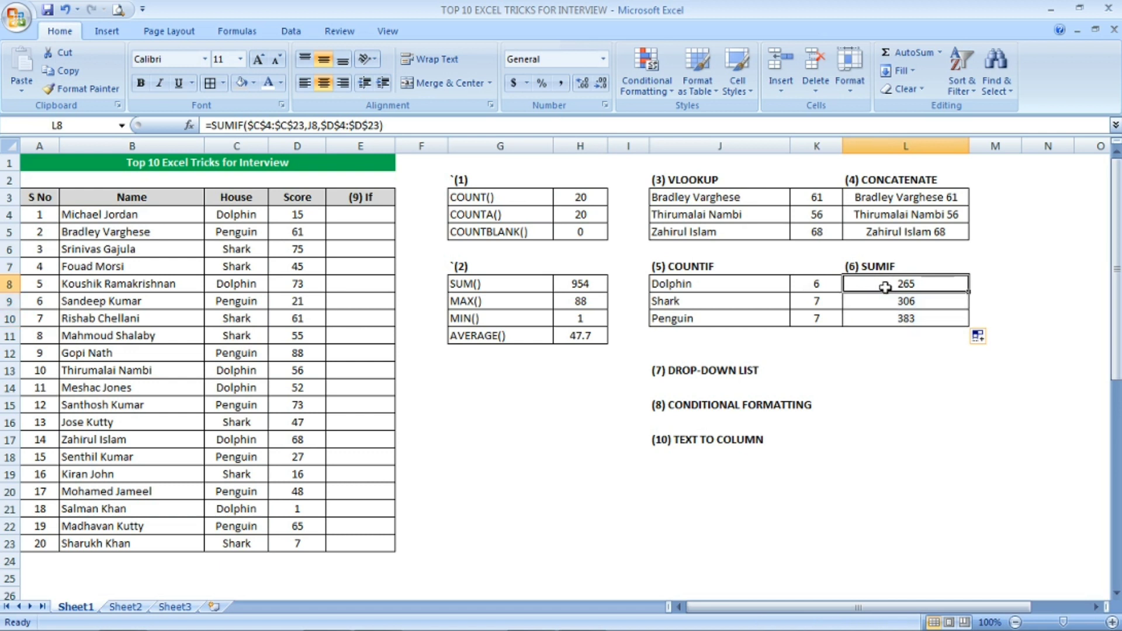
Open data validation for cell L13 beside the DROP-DOWN LIST heading and set its allowed values to List.
click(817, 369)
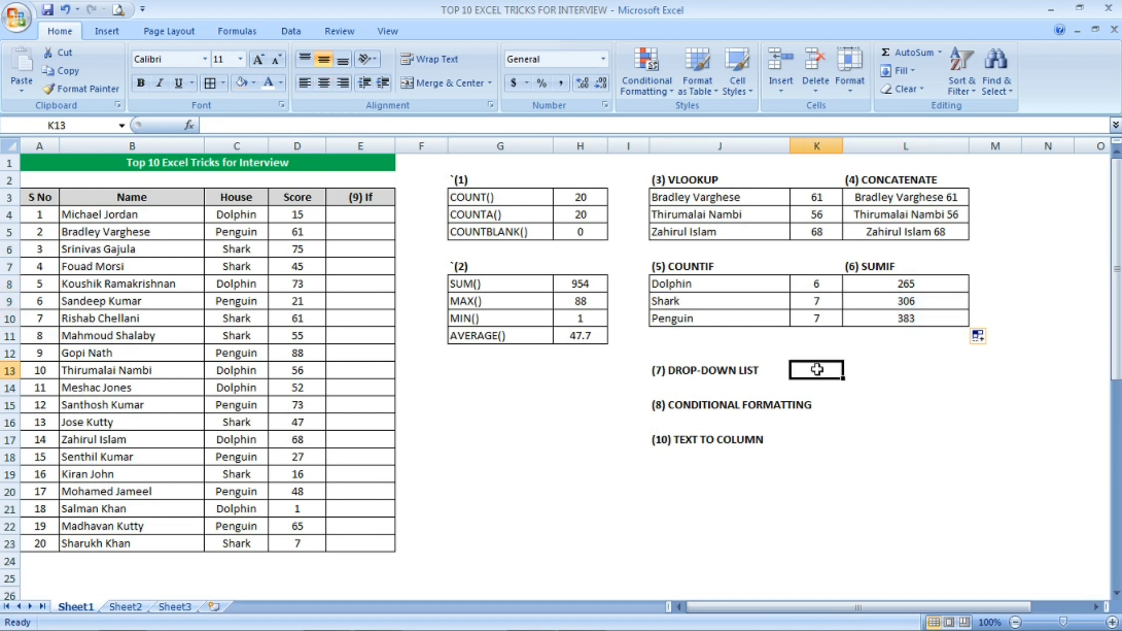
click(887, 366)
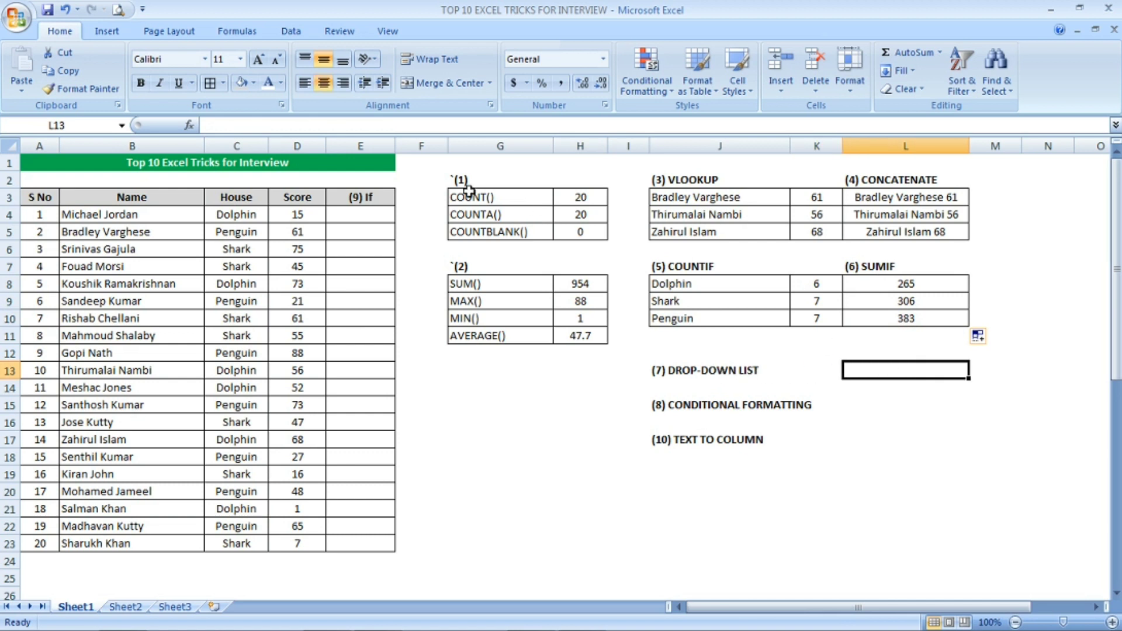
click(290, 34)
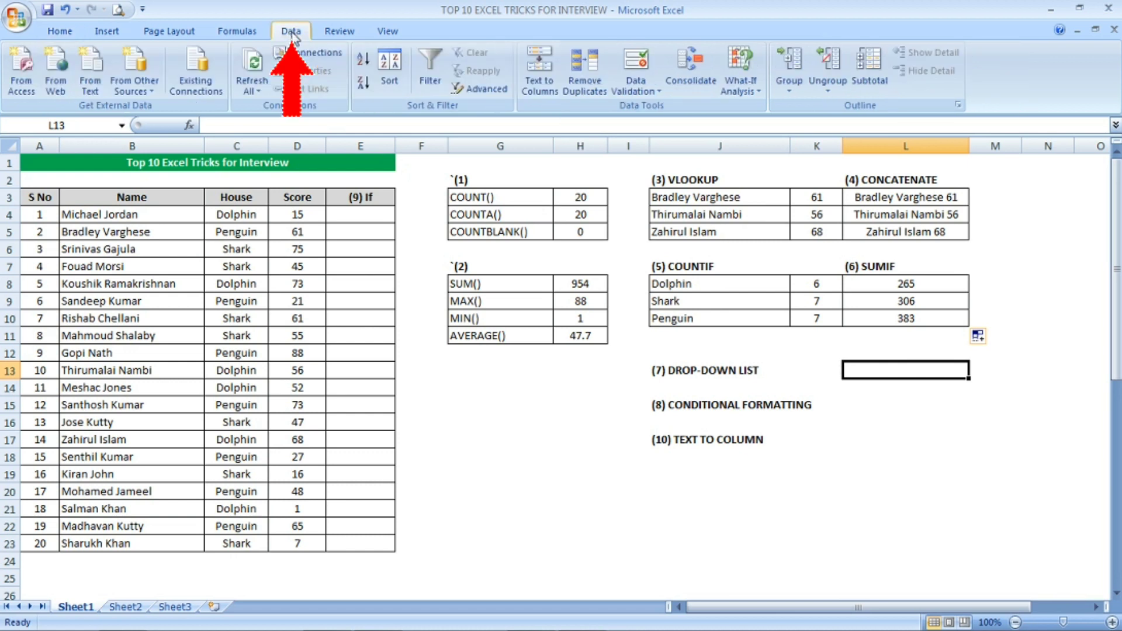
click(641, 77)
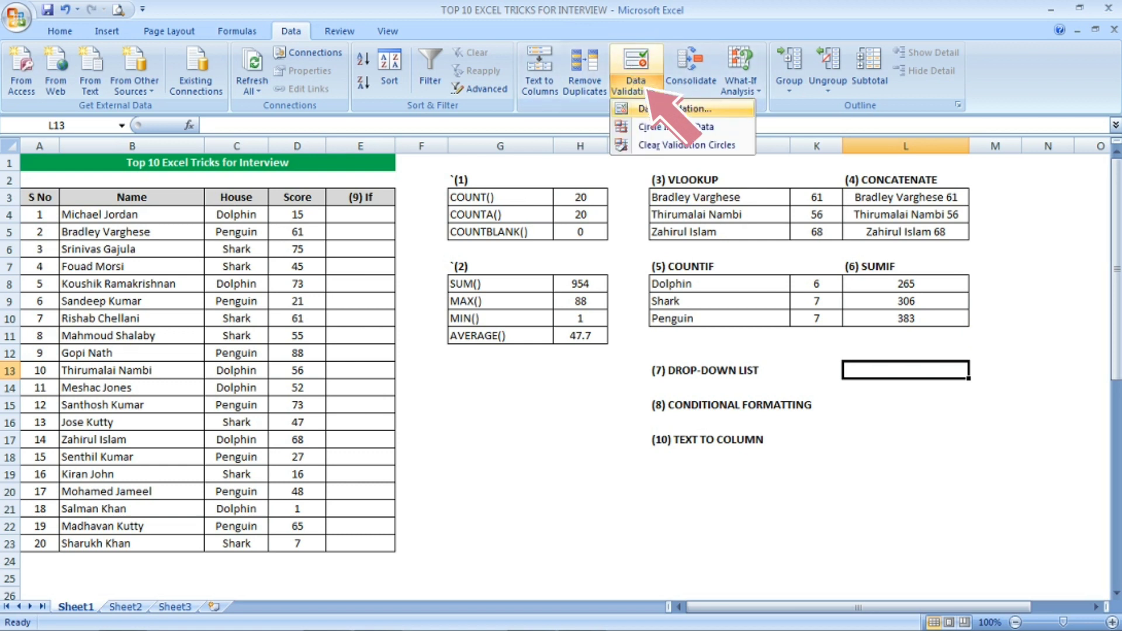
click(674, 108)
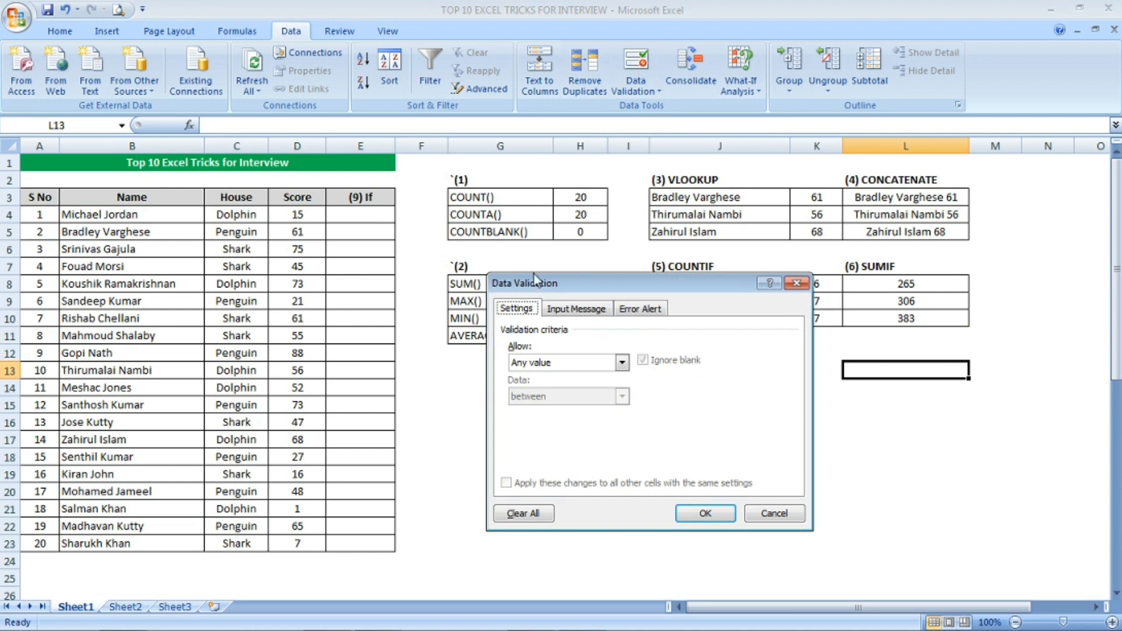
drag(562, 285, 459, 200)
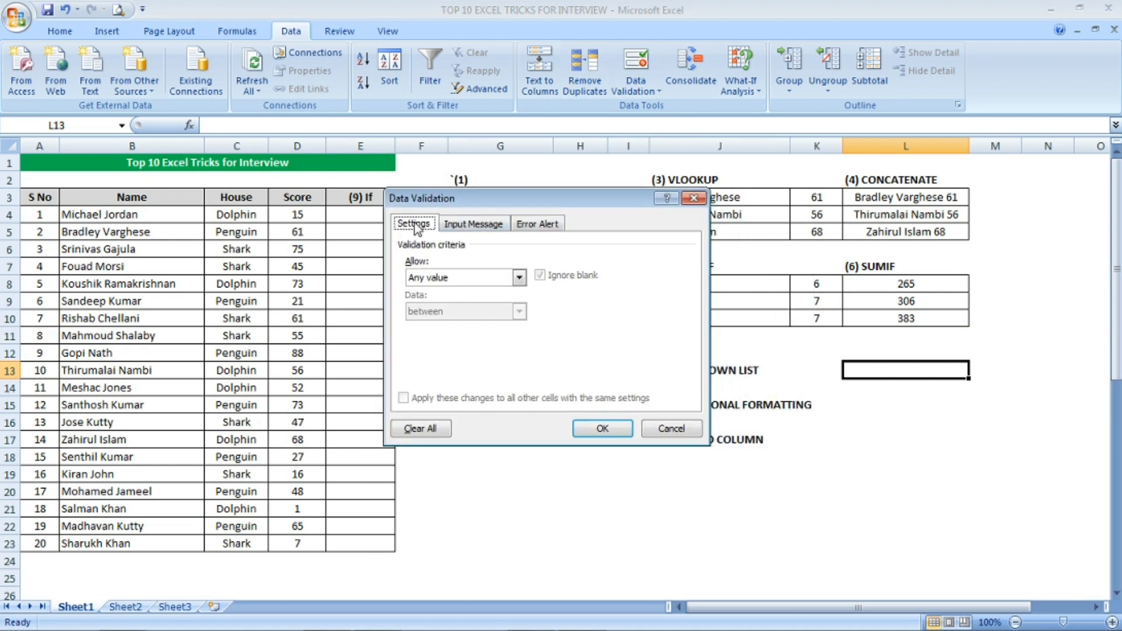
click(518, 278)
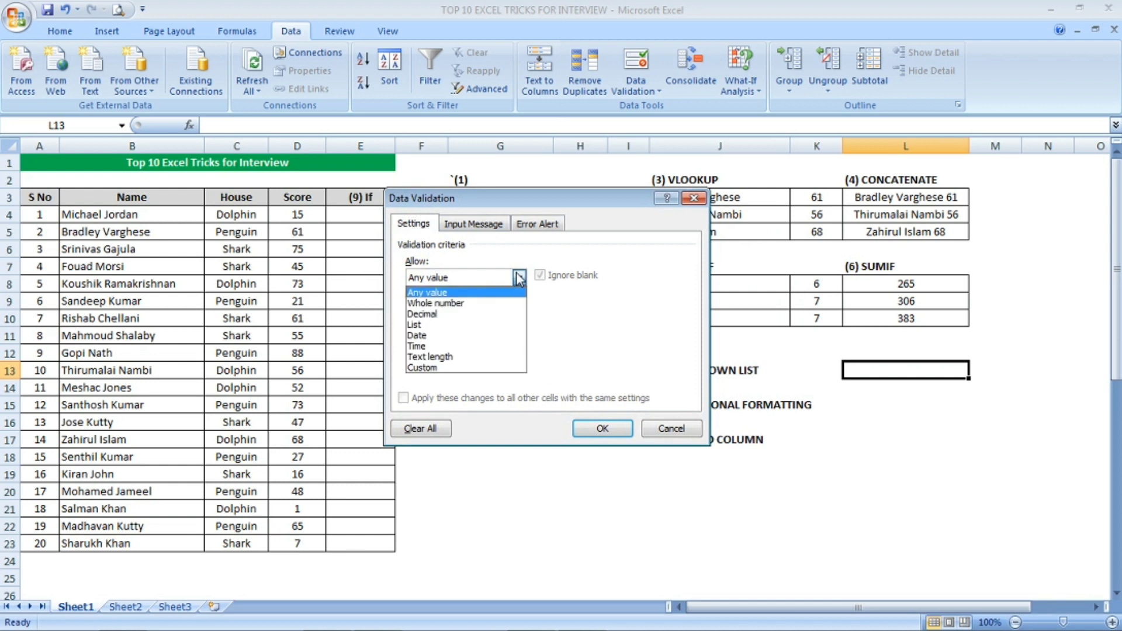
click(485, 324)
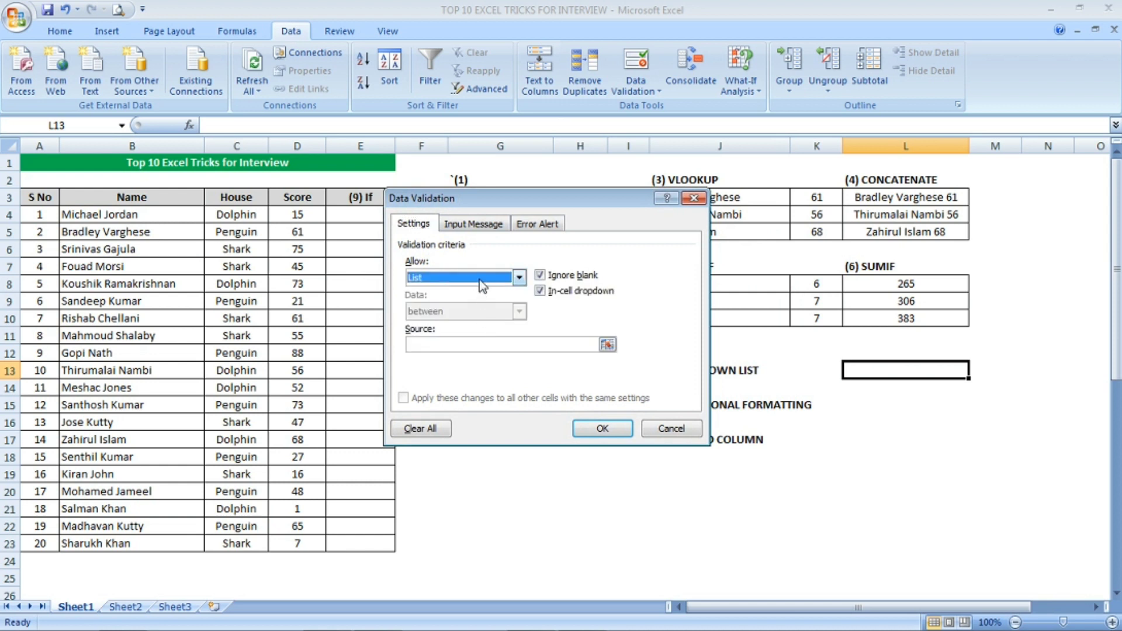
Apply the validation list to L13 with source =$B$4:$B$23 and choose the seventh name from the drop-down.
click(474, 343)
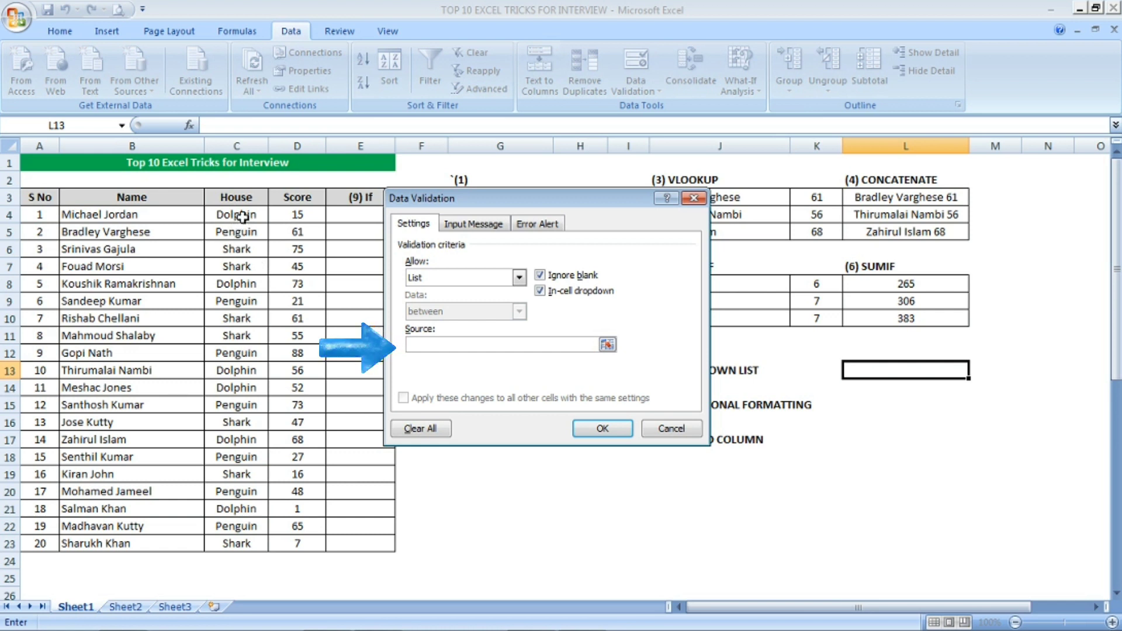
click(171, 214)
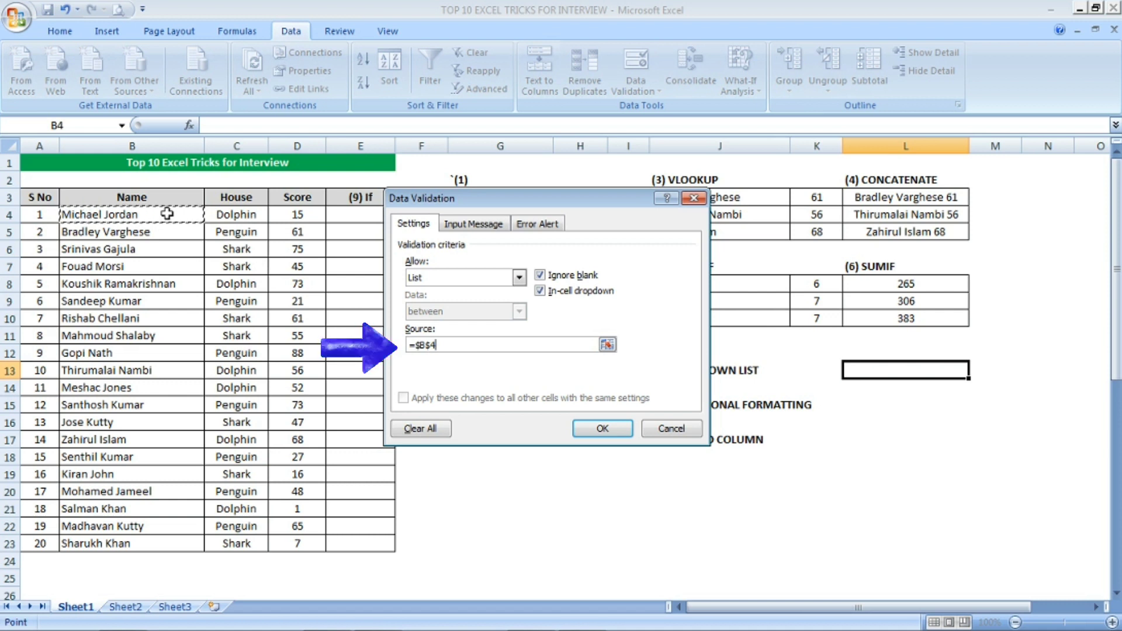
drag(165, 215, 154, 528)
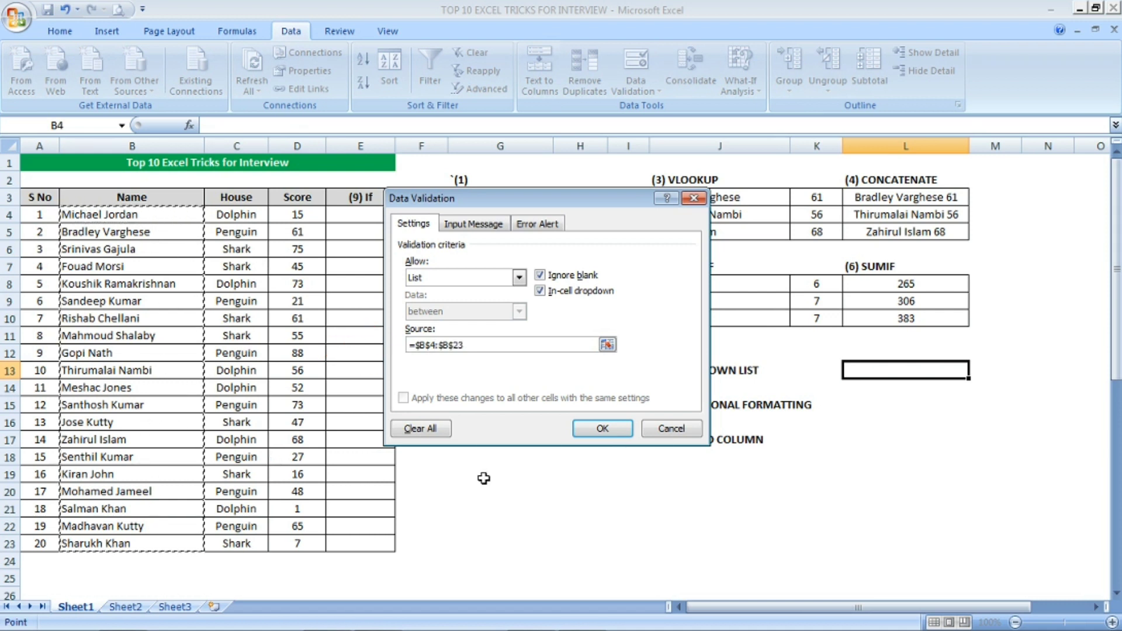
click(601, 429)
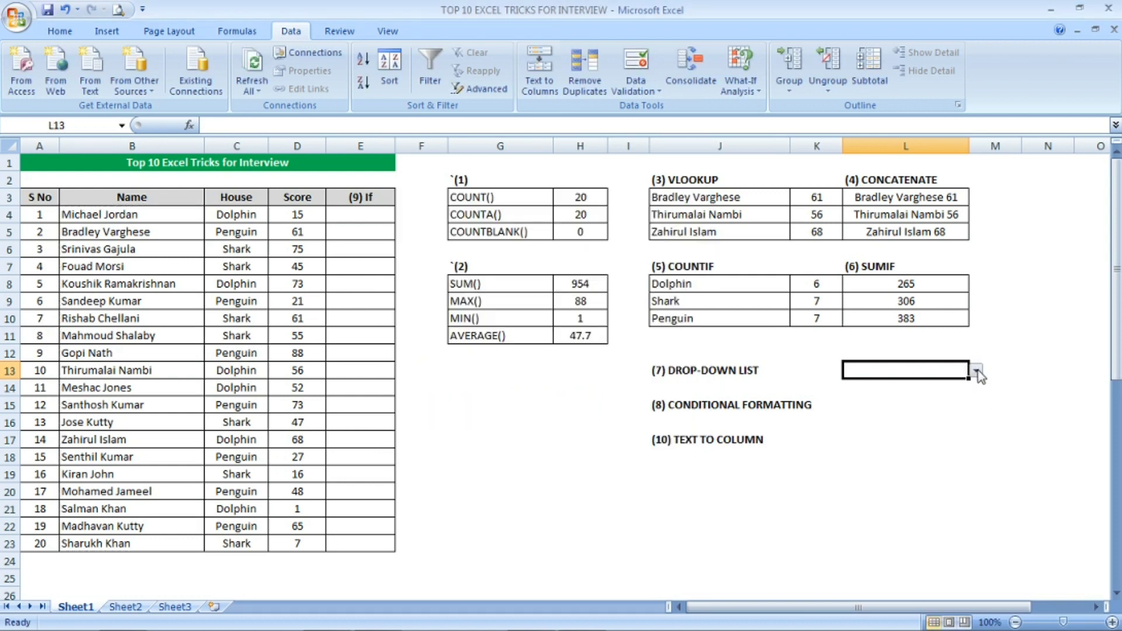
click(976, 370)
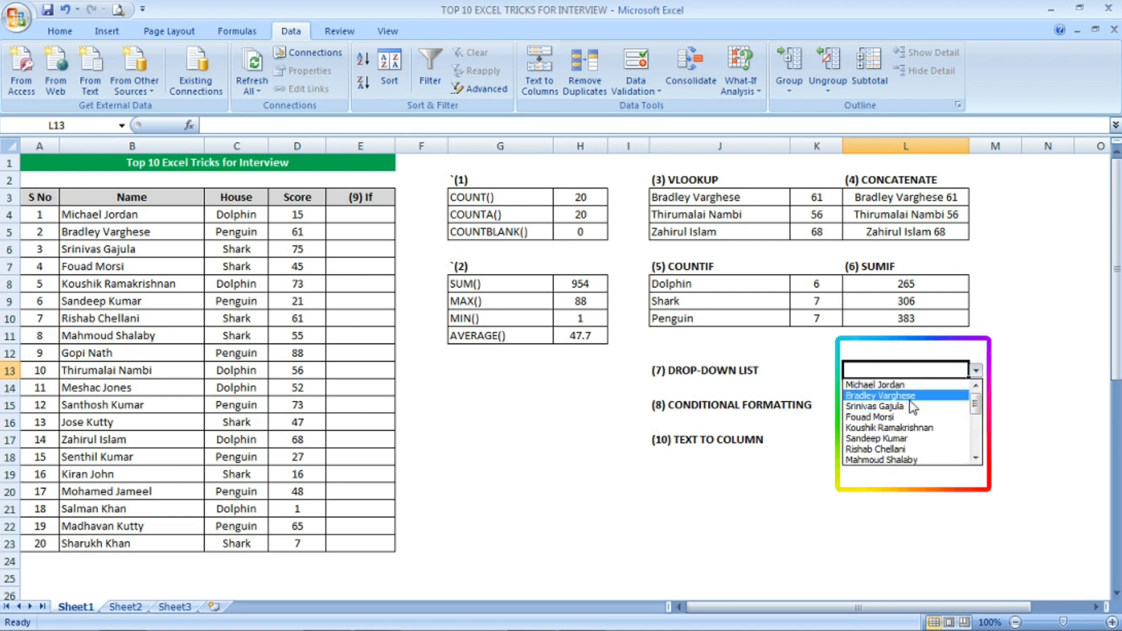
click(909, 449)
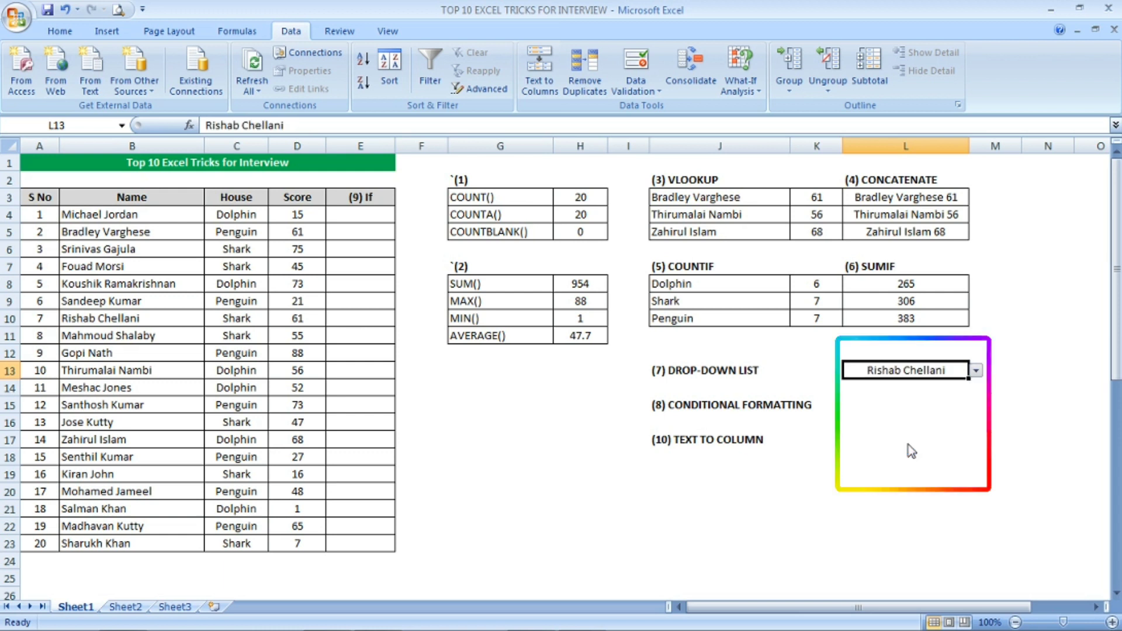
Try the ninth name in L13's drop-down list, and finish with the last name of the list selected.
click(976, 370)
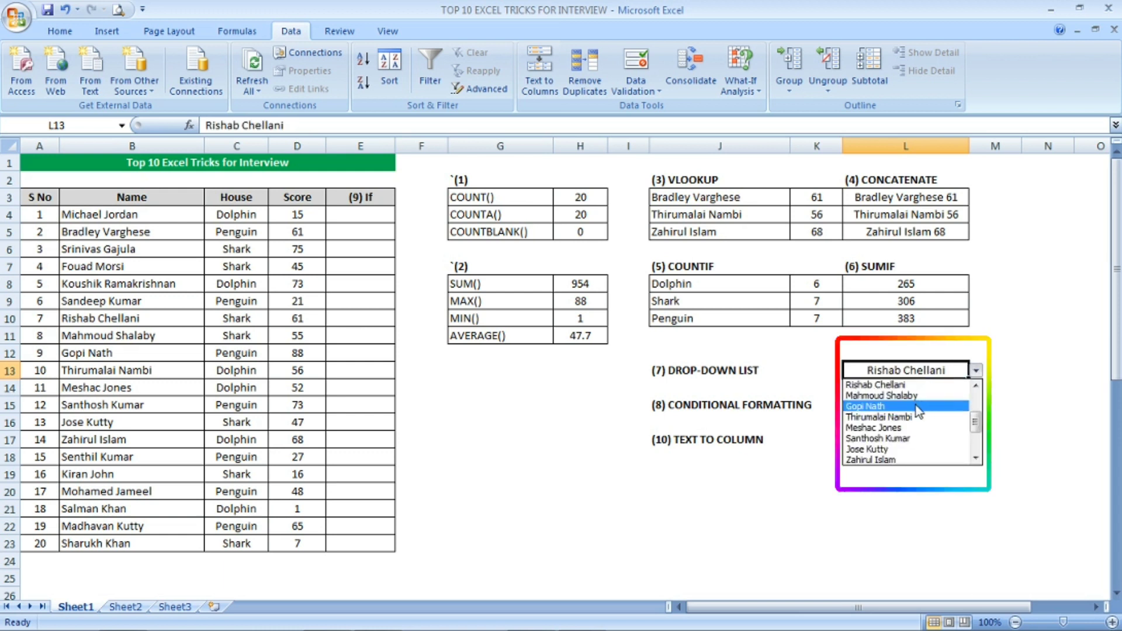
click(916, 405)
click(976, 371)
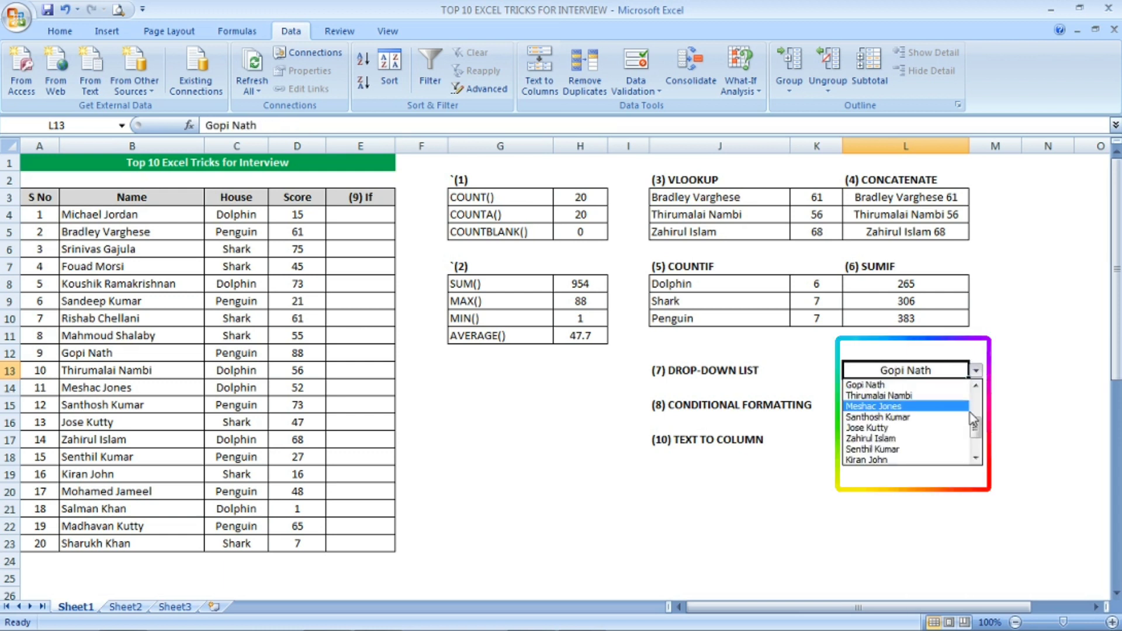
drag(975, 426, 976, 444)
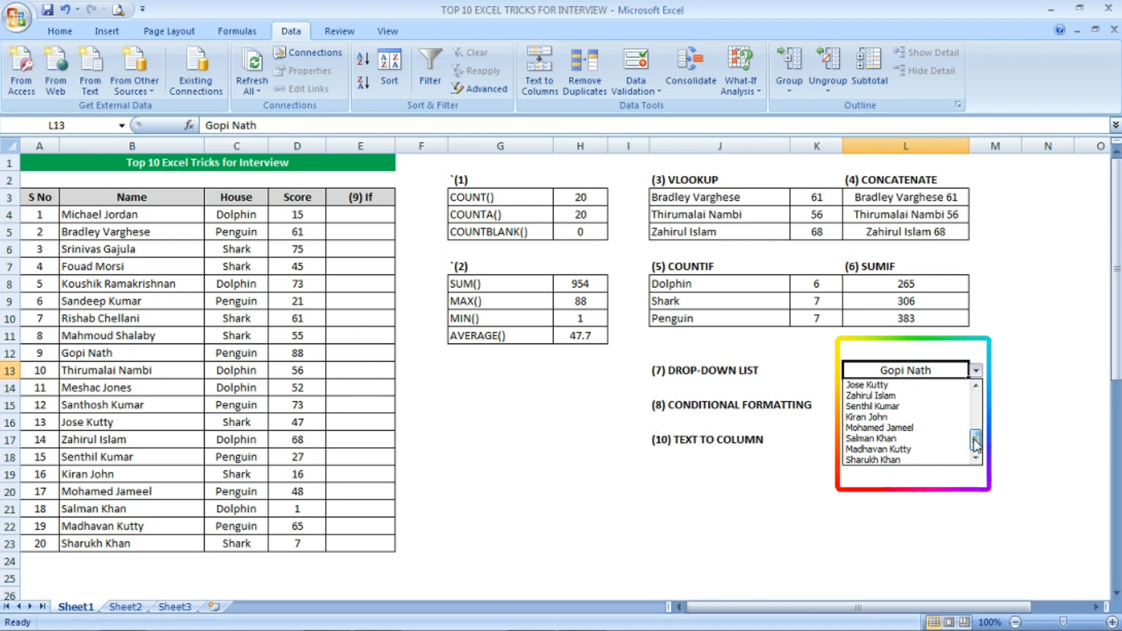
click(909, 461)
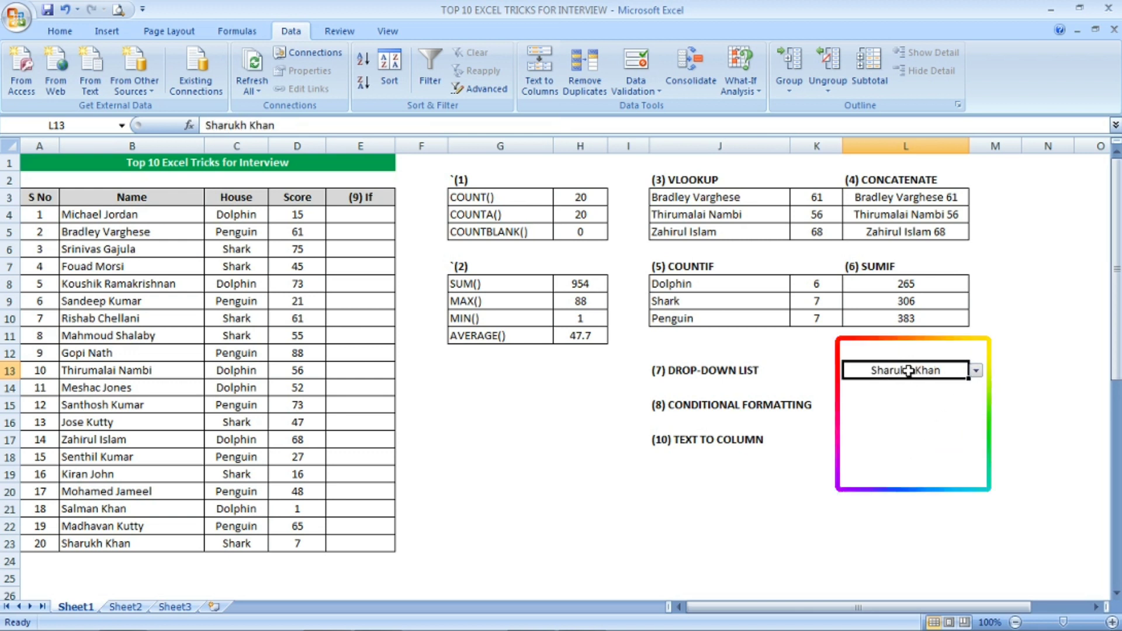
Copy the drop-down cell L13 into J3 under VLOOKUP and compare the looked-up score in K3 with D23.
key(ctrl+c)
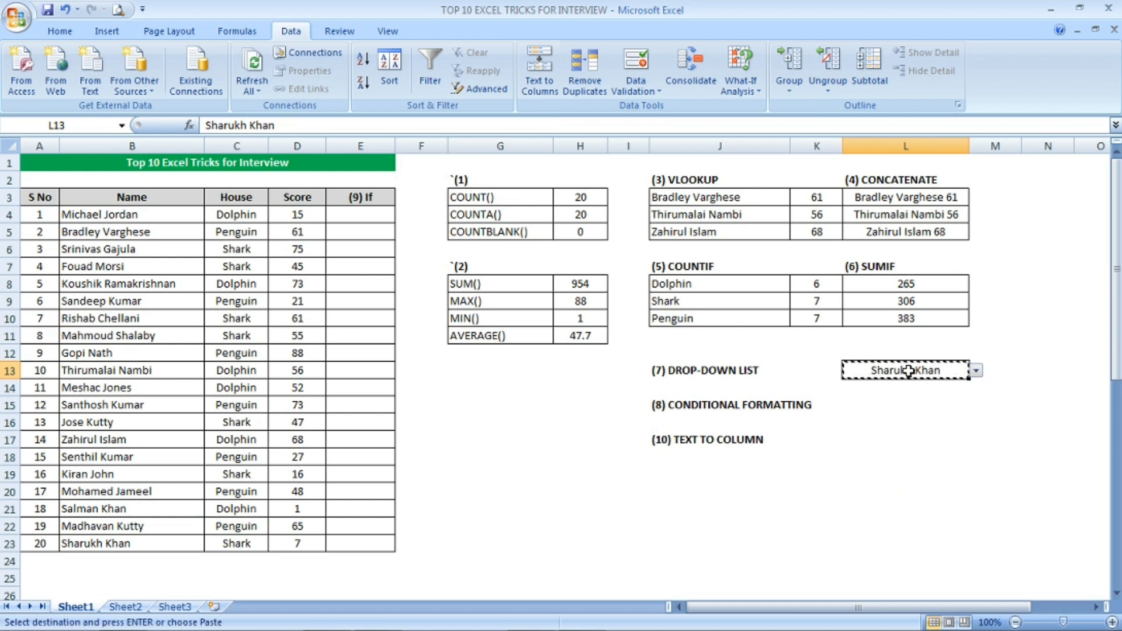
click(753, 200)
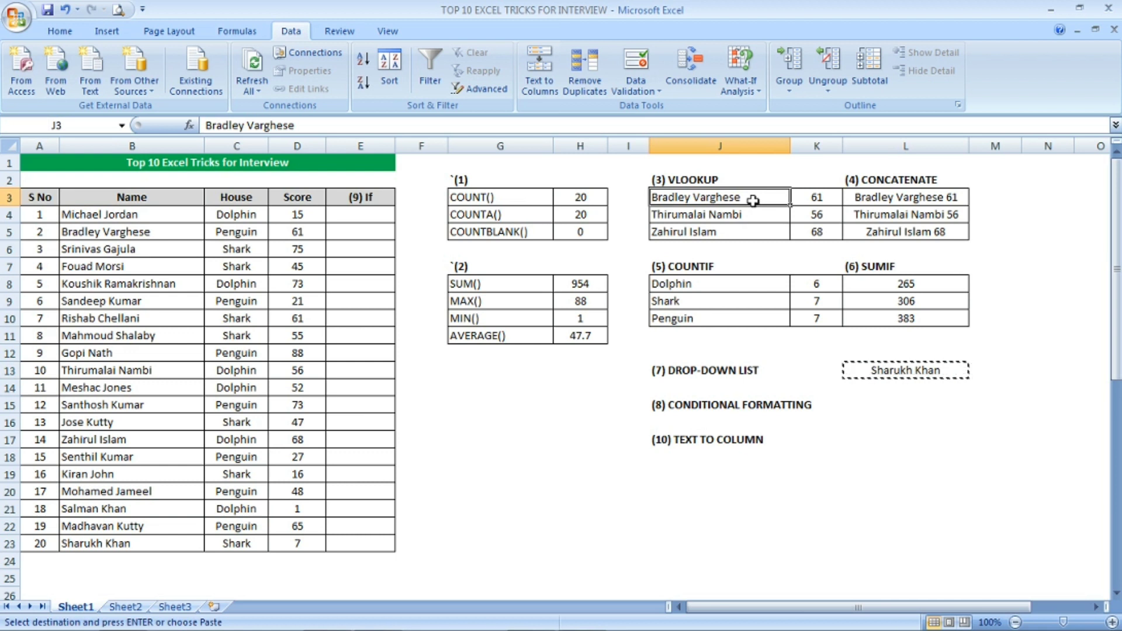
key(ctrl+v)
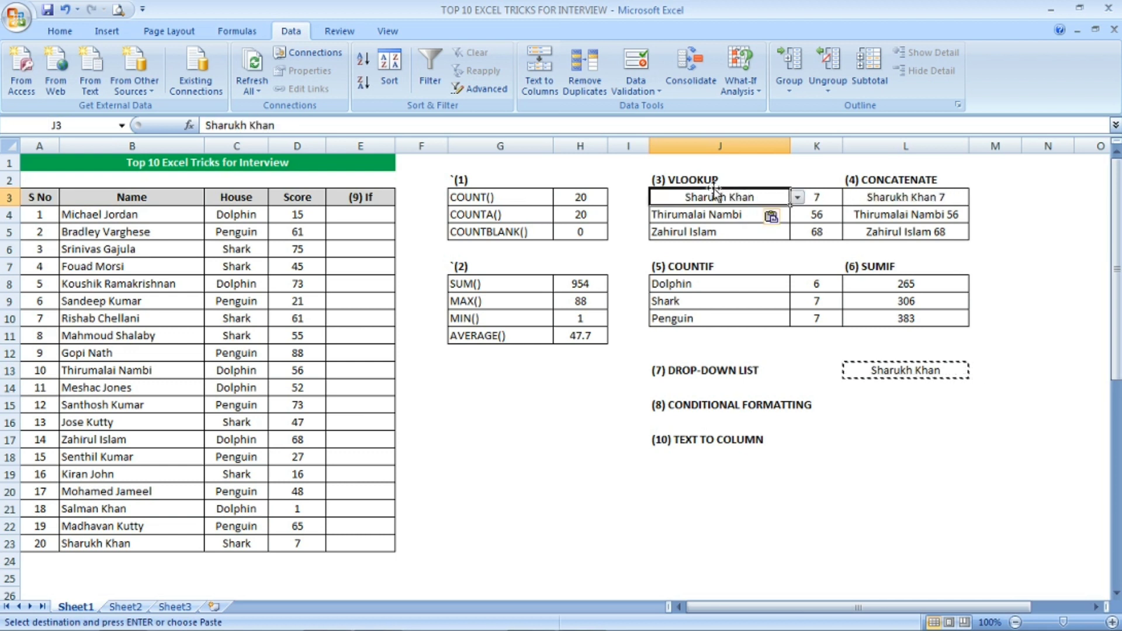
click(817, 199)
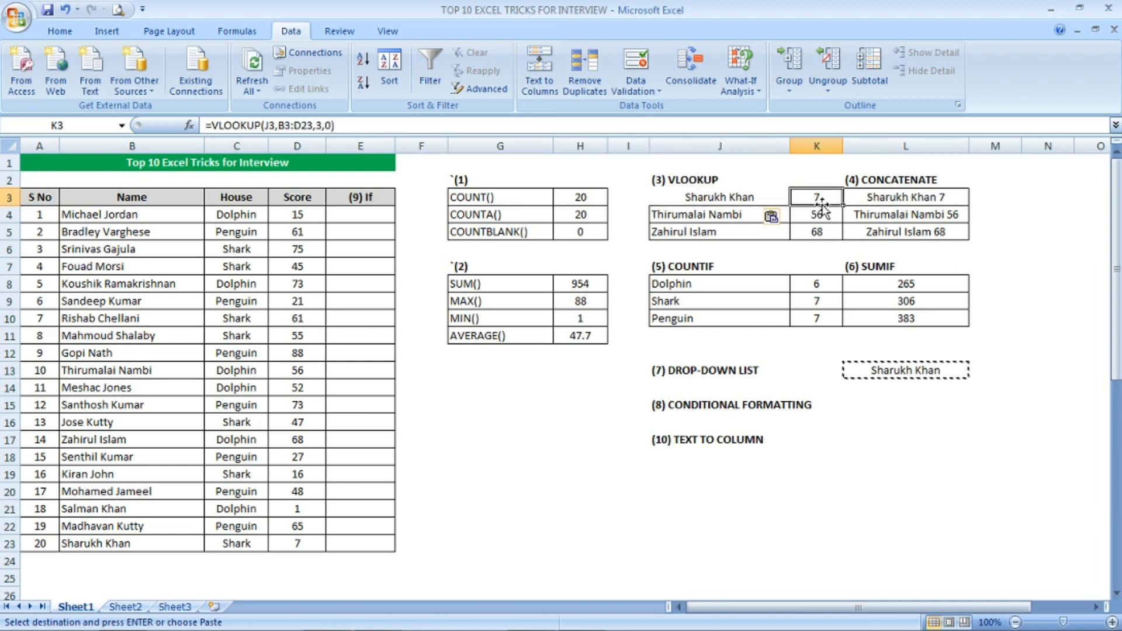
click(297, 546)
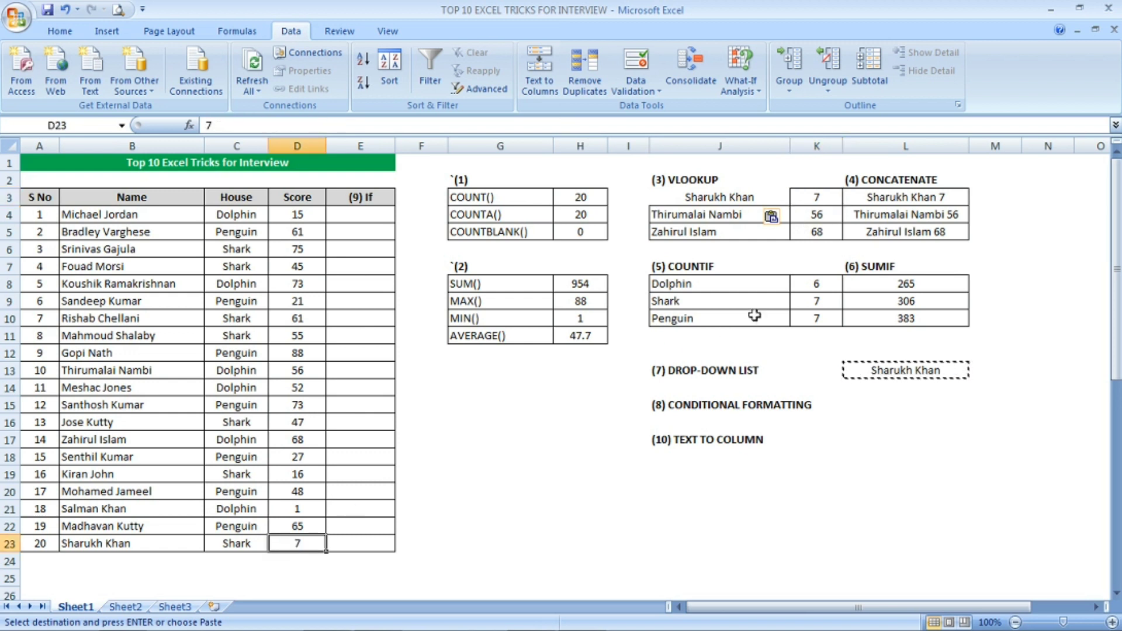
click(820, 197)
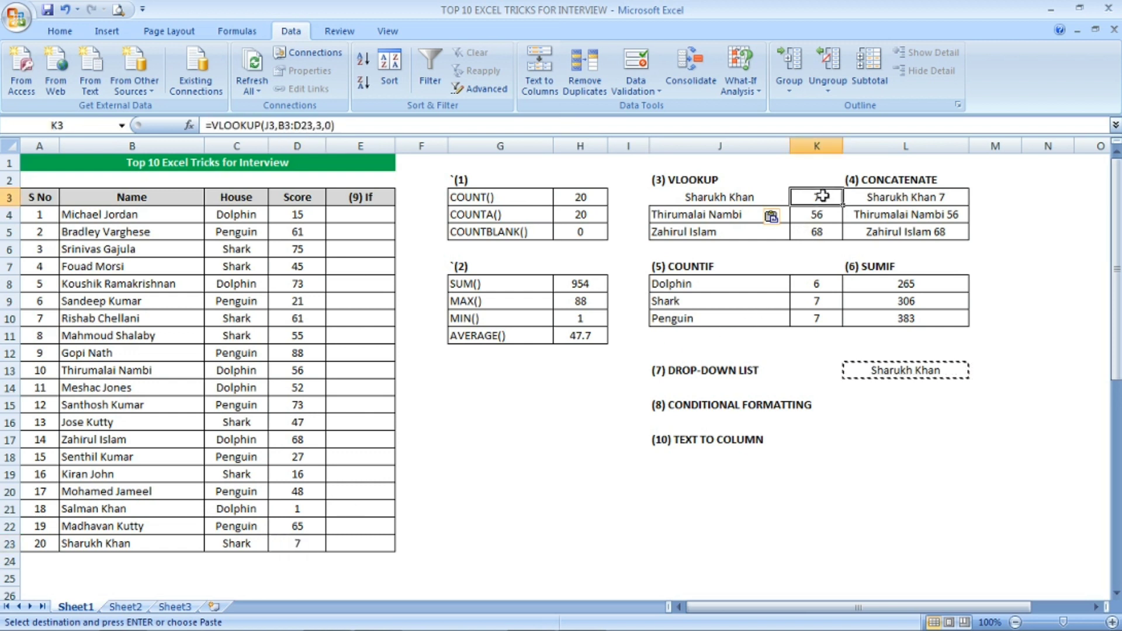
Test the VLOOKUP by choosing the 17th, the 15th and finally the tenth name from J3's drop-down list.
click(785, 199)
click(798, 199)
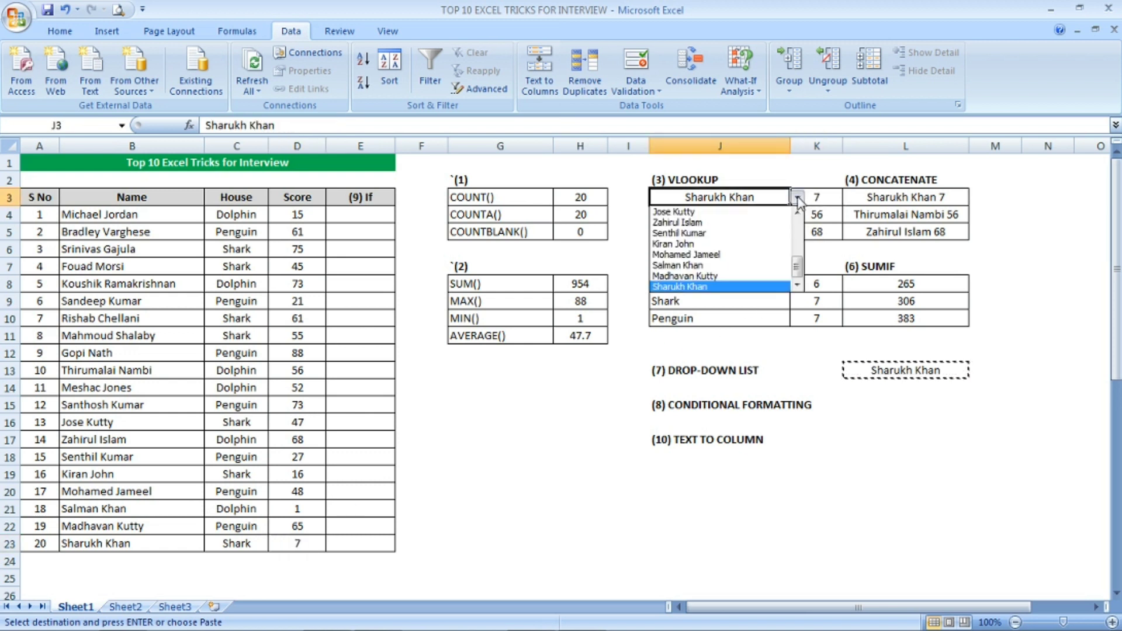
click(742, 256)
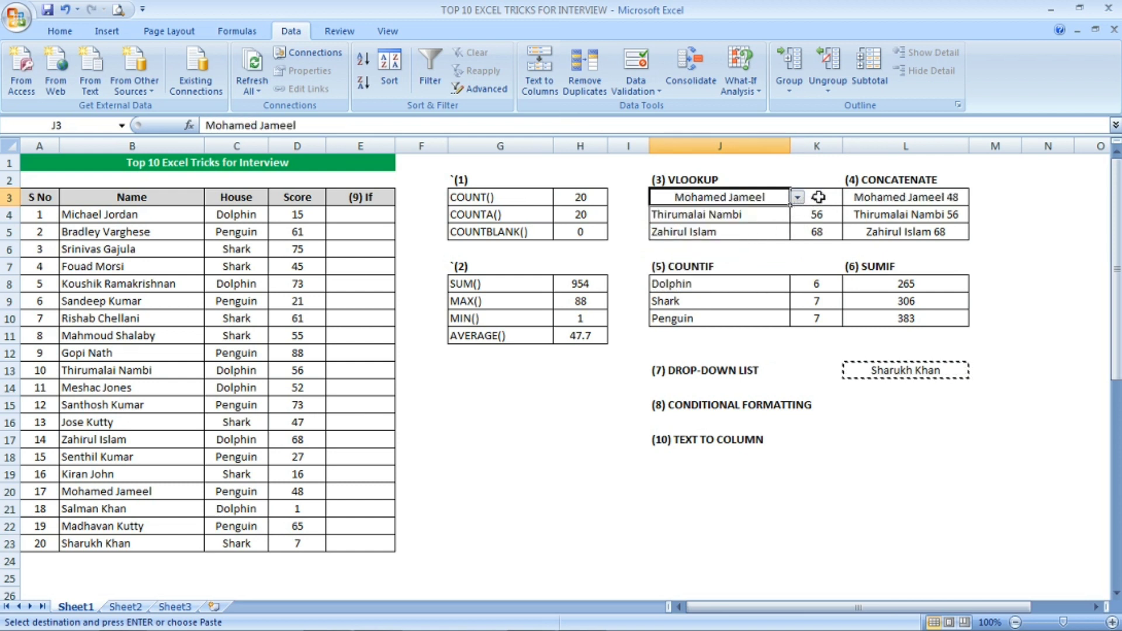
click(795, 197)
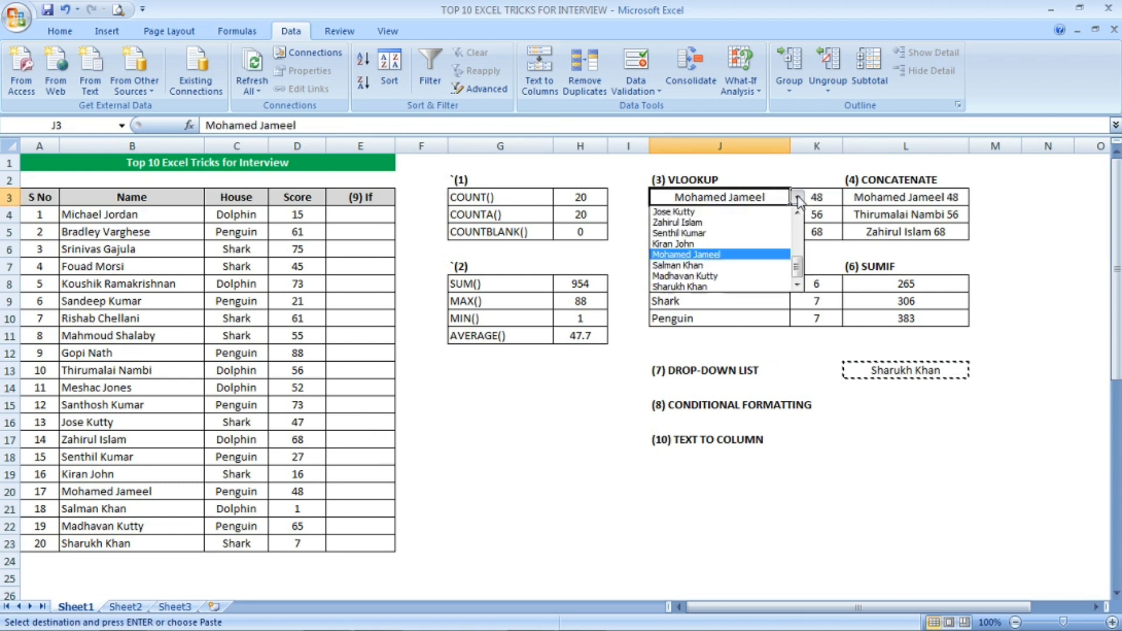
click(742, 233)
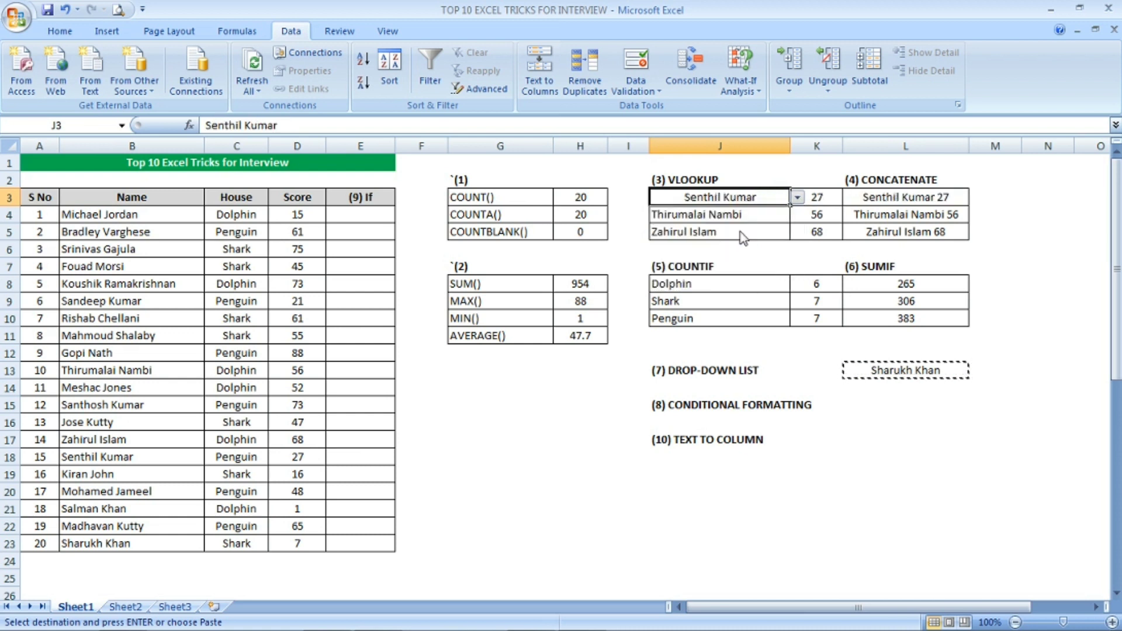
click(797, 199)
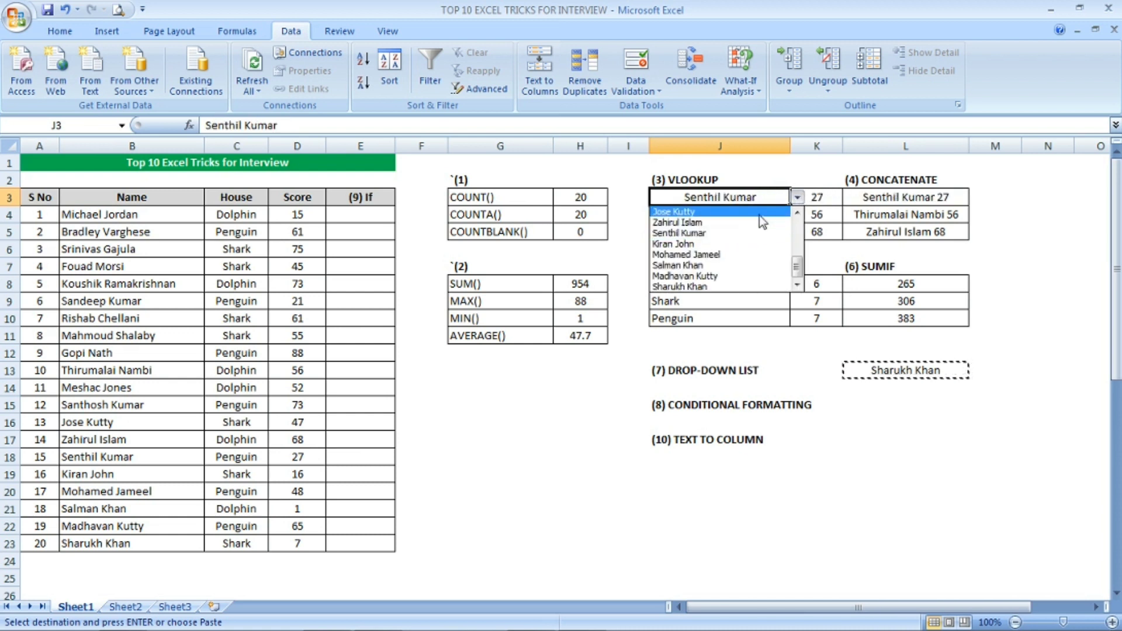
click(796, 244)
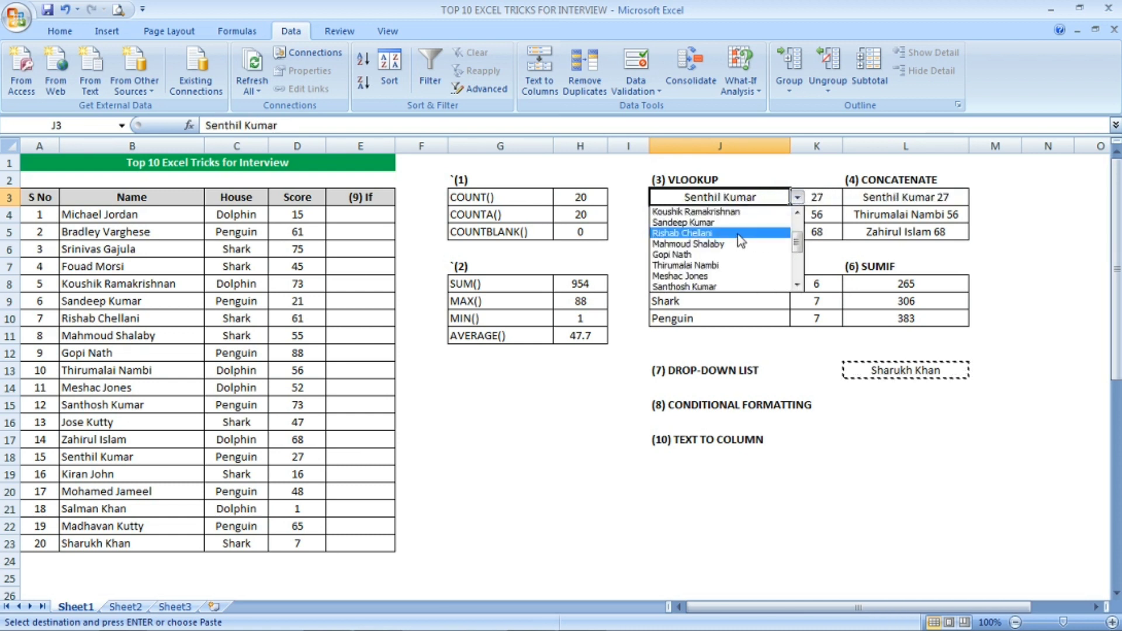
click(732, 266)
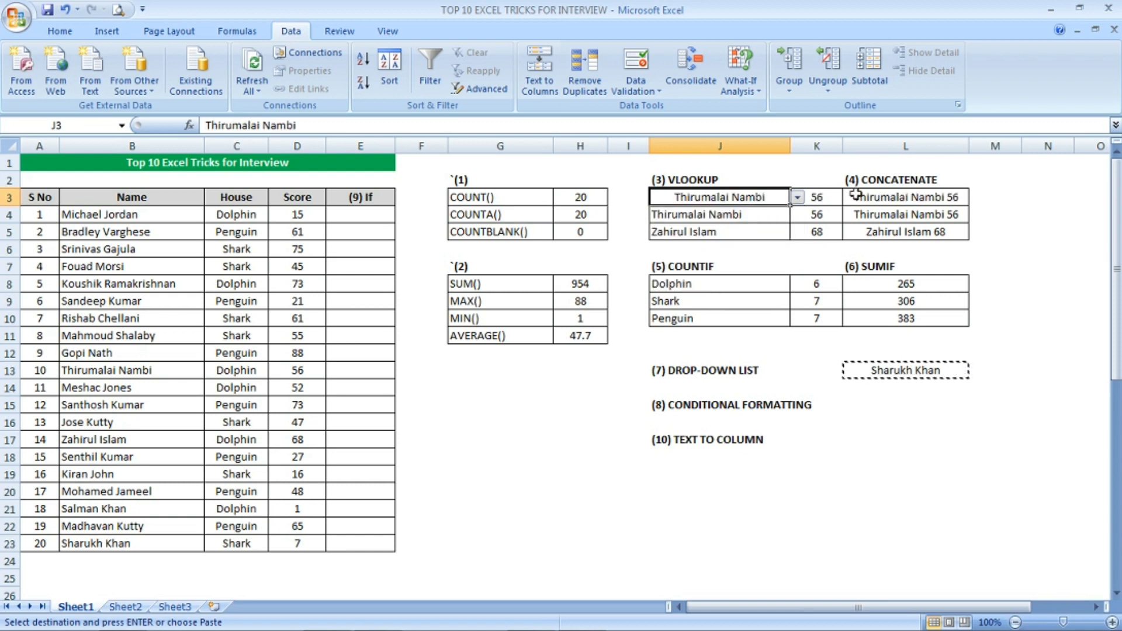
click(934, 370)
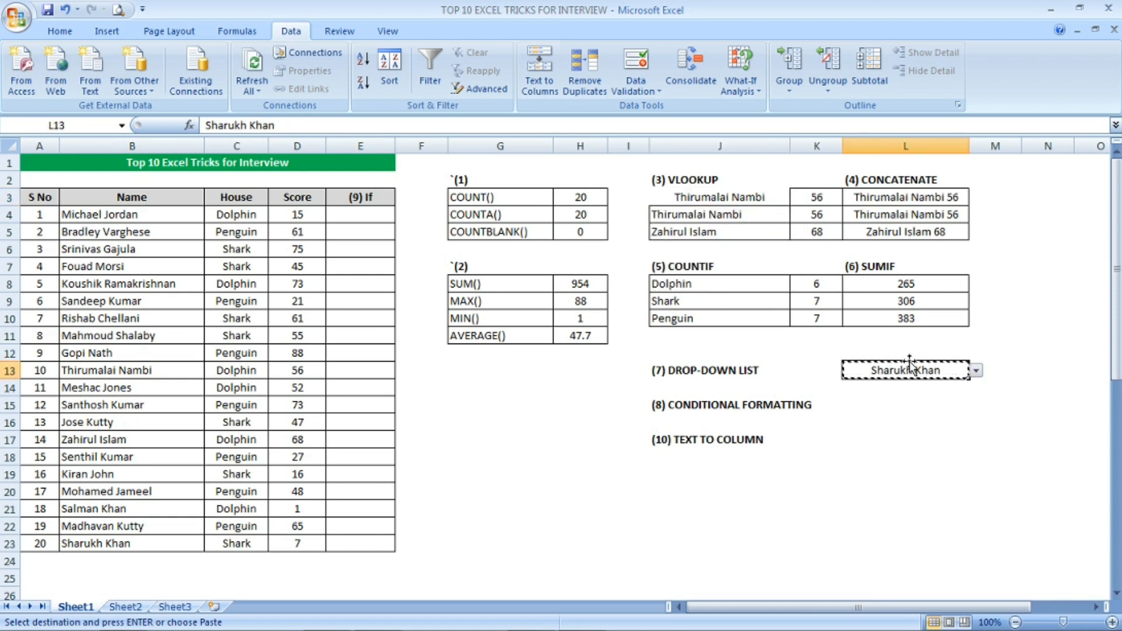
click(898, 408)
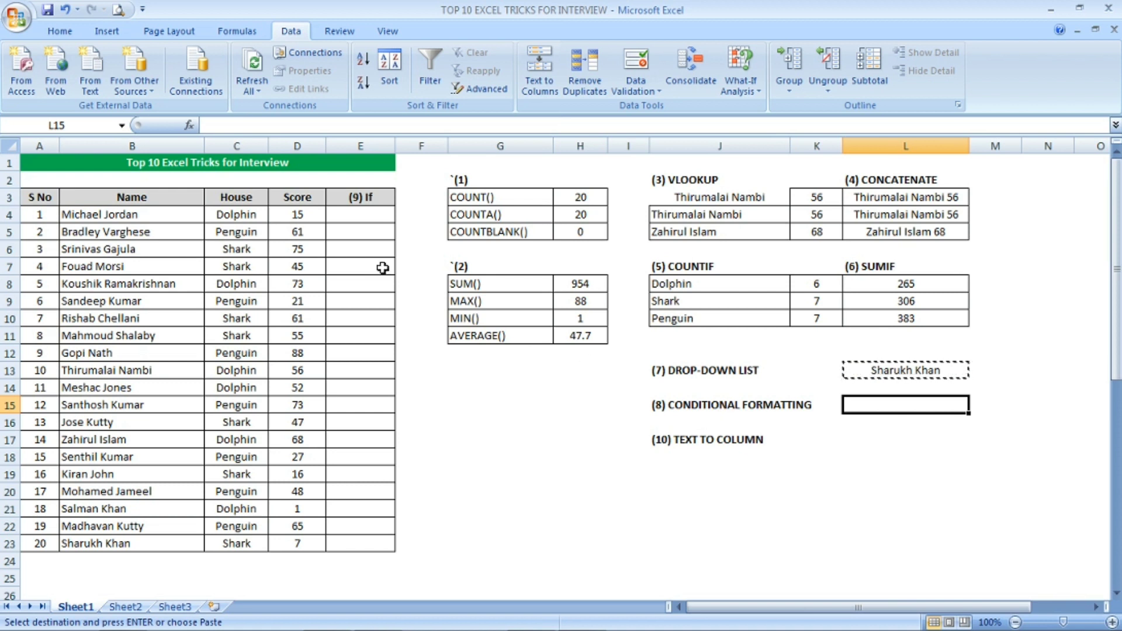
click(62, 36)
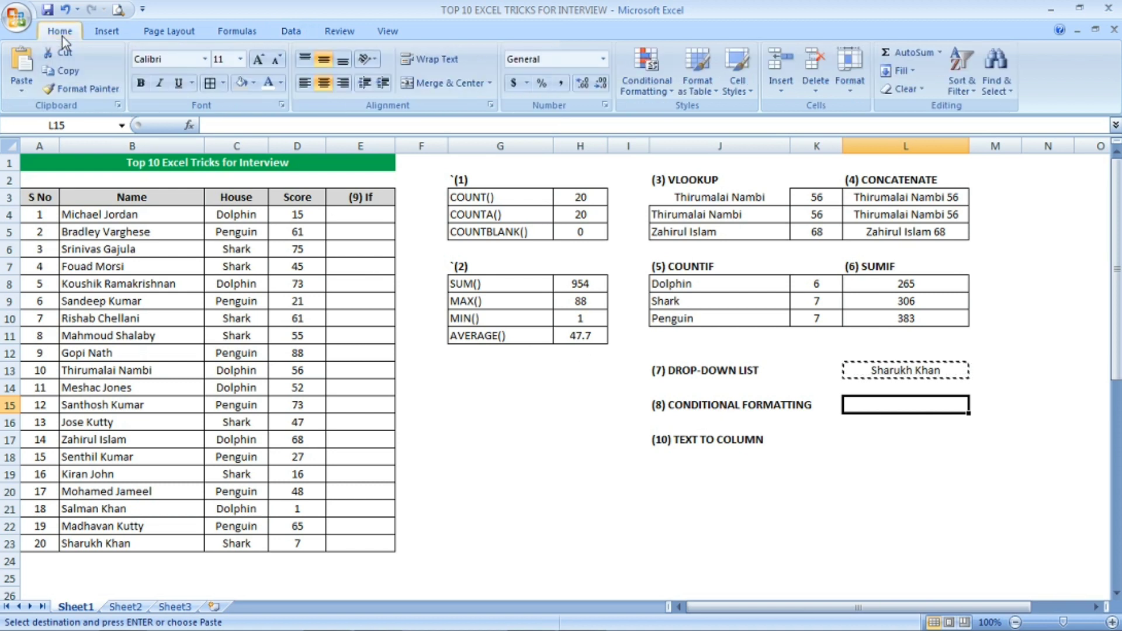
click(649, 91)
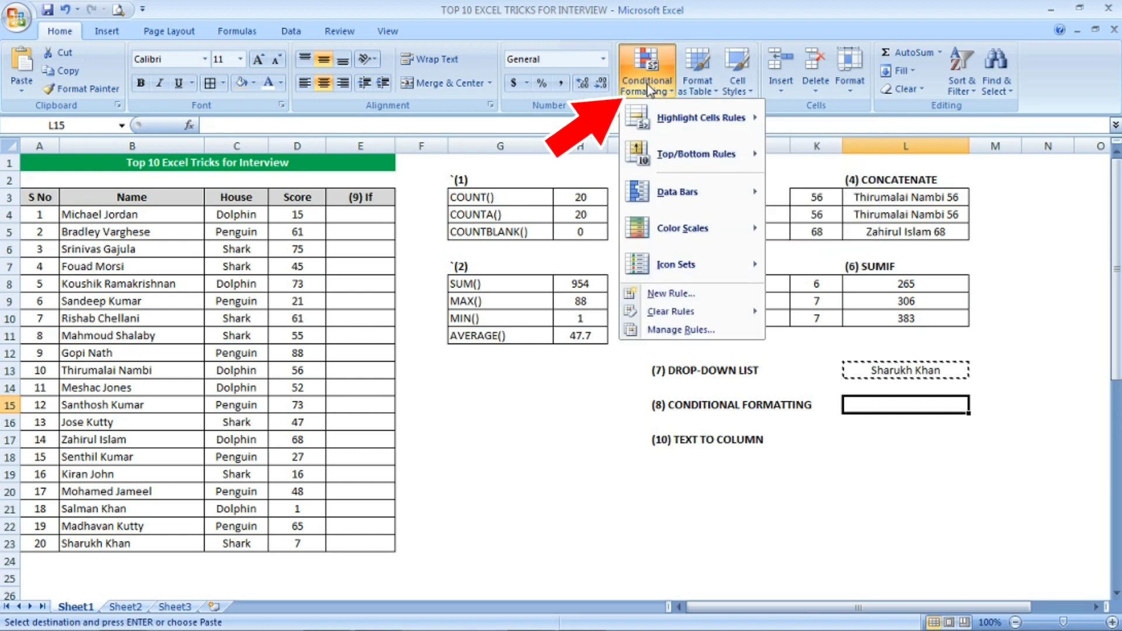
mouse_move(713, 124)
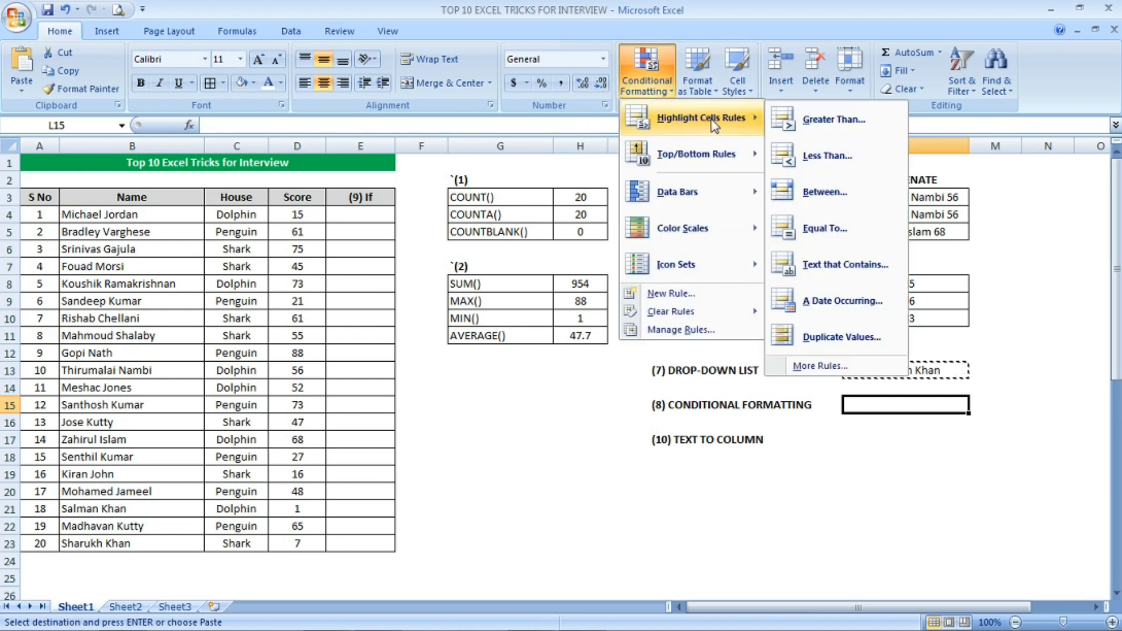
click(451, 390)
Conditionally format scores D4:D23 greater than 60 with Green Fill with Dark Green Text.
click(302, 218)
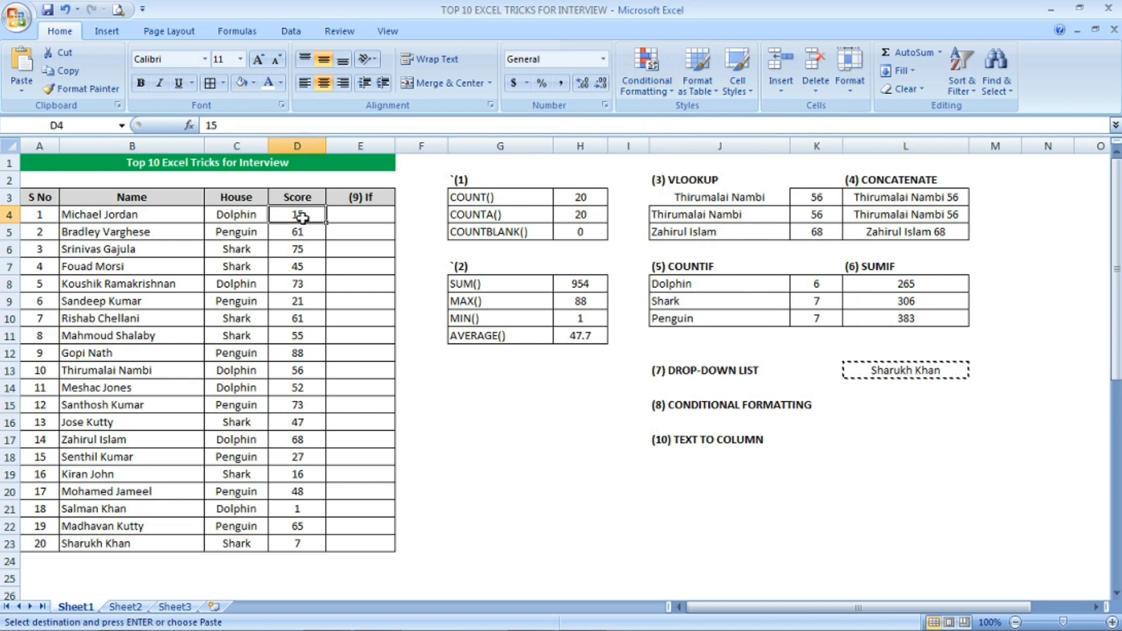
key(ctrl+shift+Down)
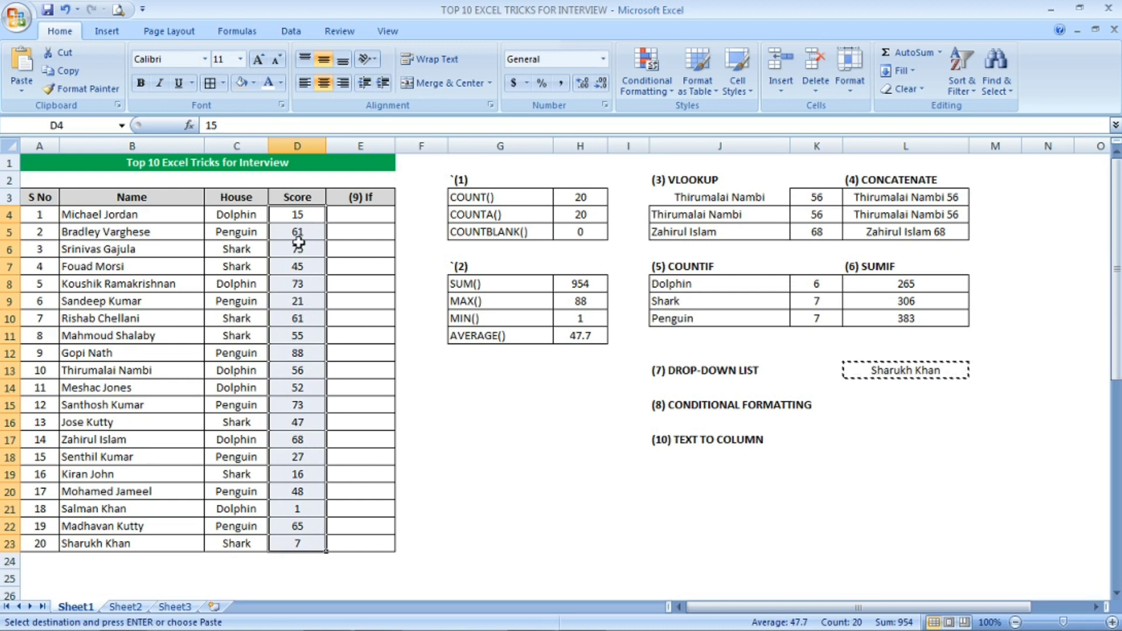
click(646, 88)
mouse_move(701, 124)
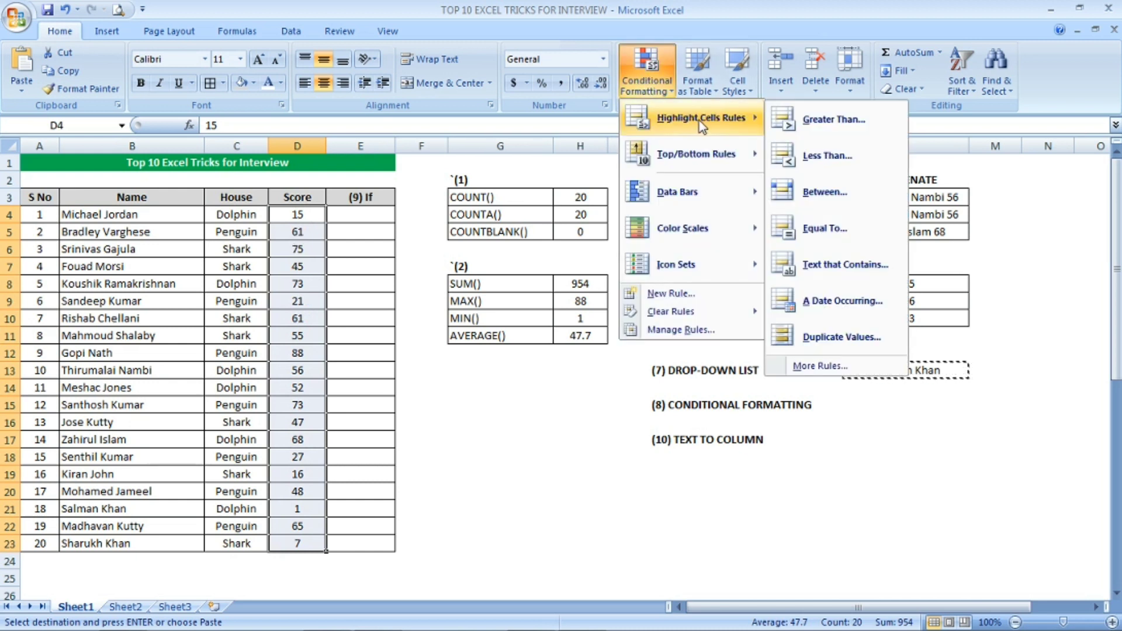
click(854, 122)
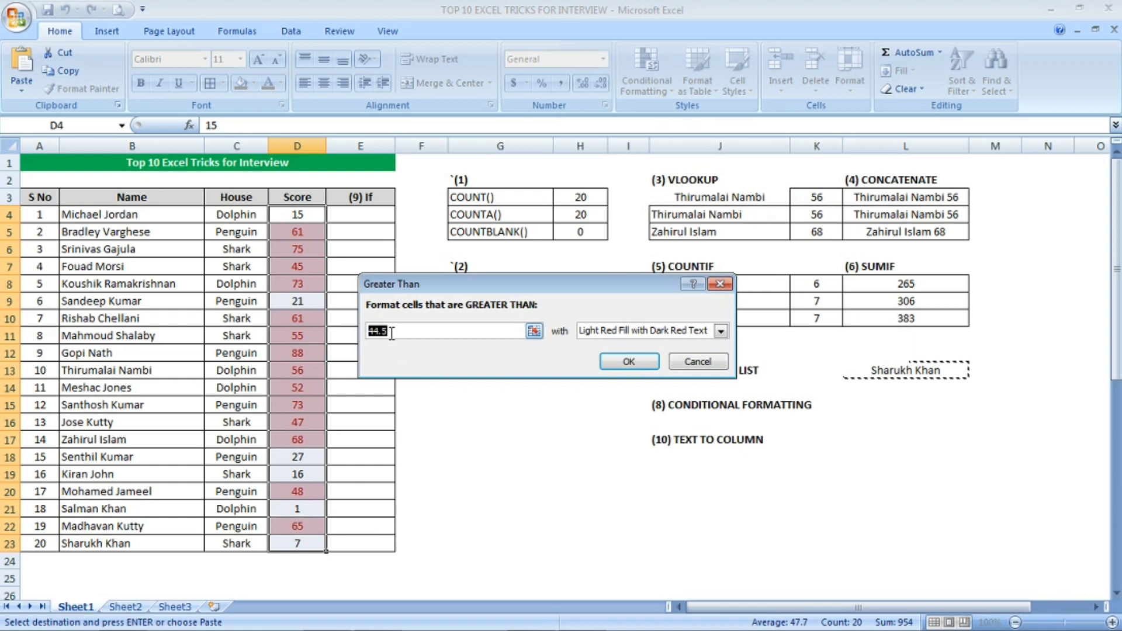
text(60)
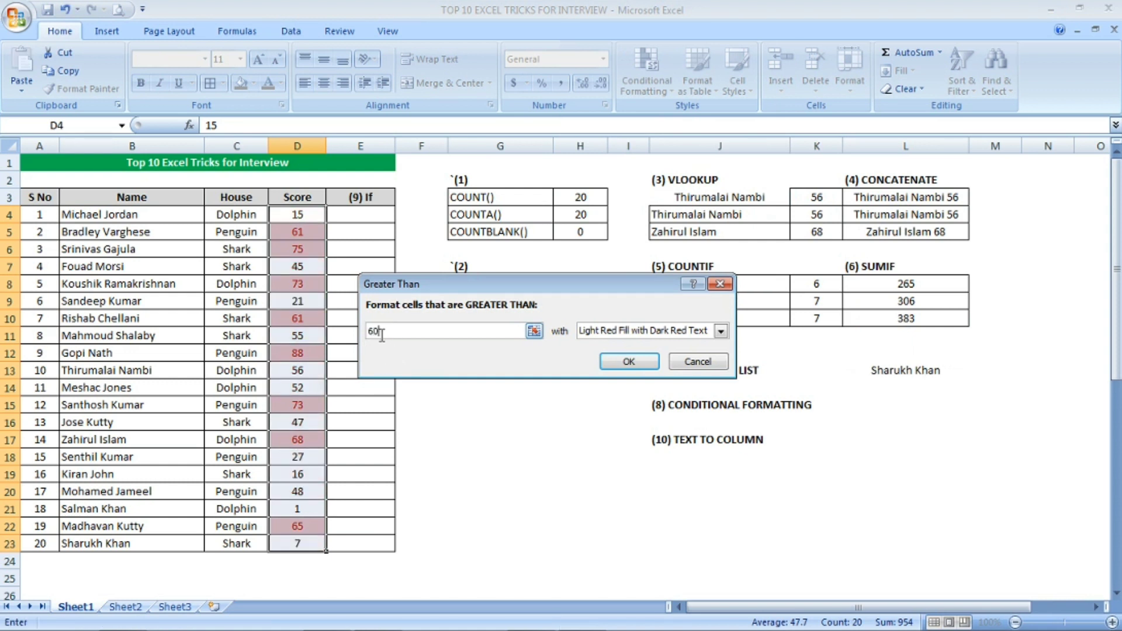
click(639, 331)
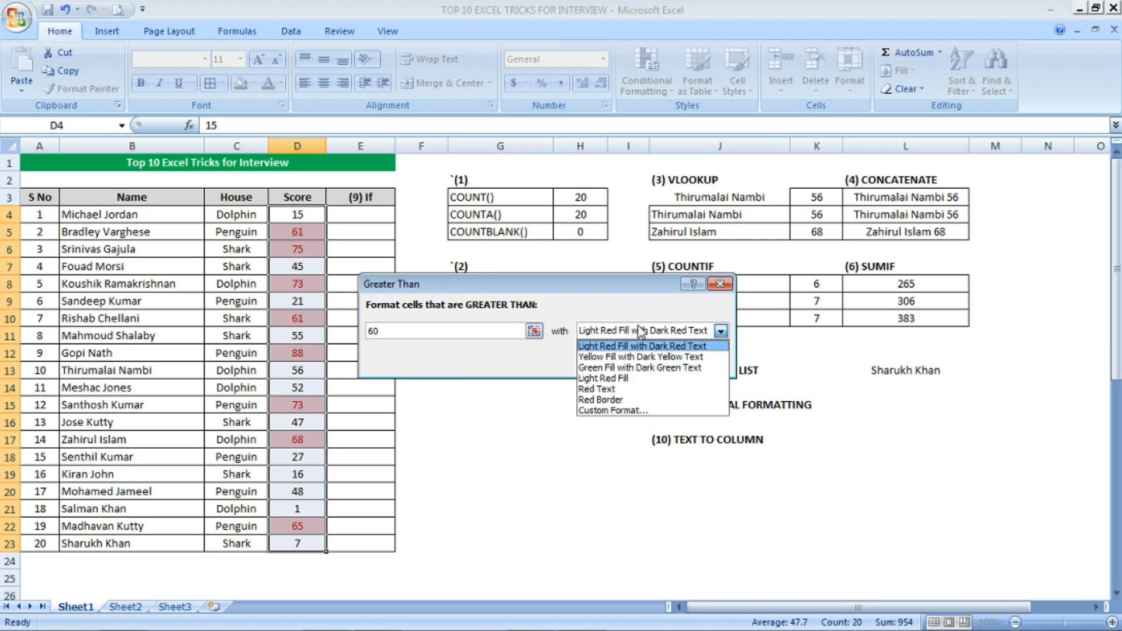
click(624, 368)
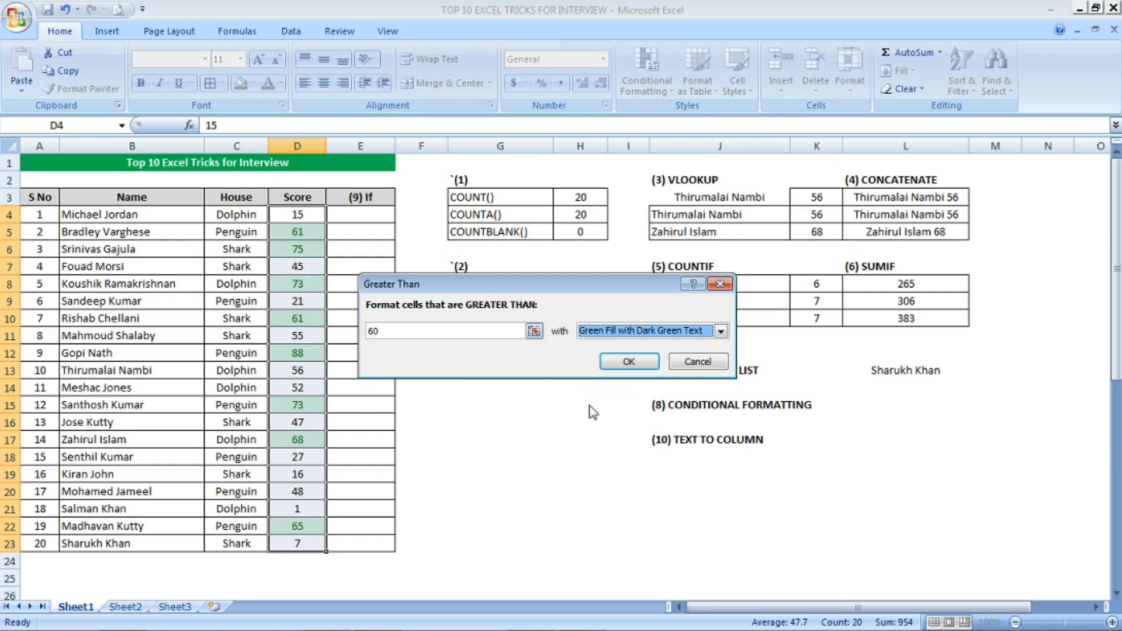
click(628, 362)
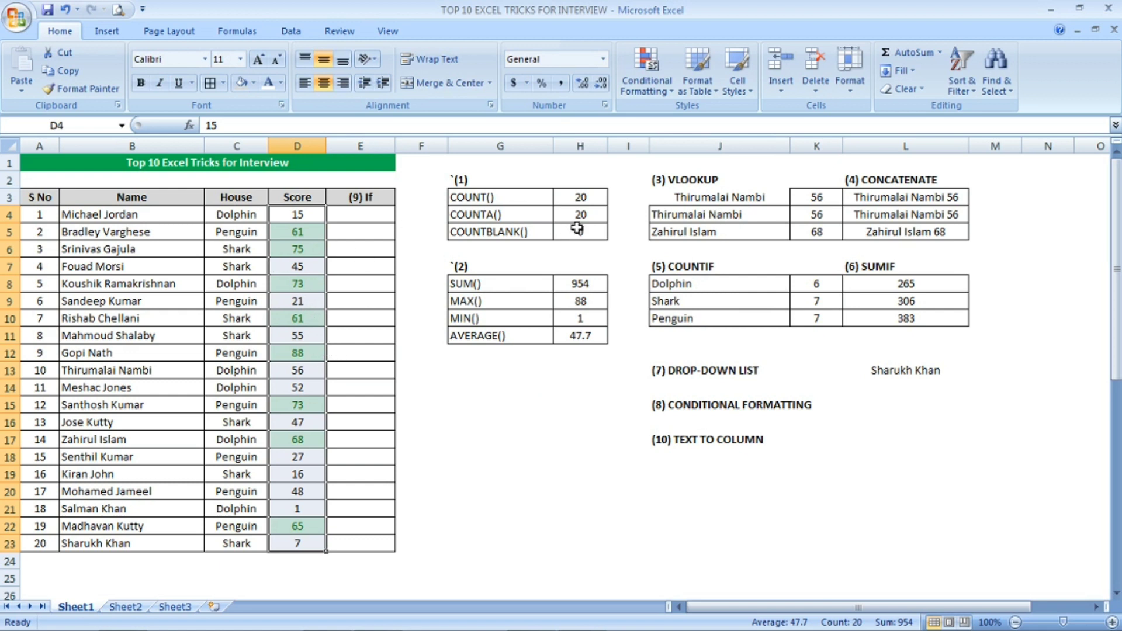
Add a Less Than rule to scores D4:D23 for values below 30 with Light Red Fill with Dark Red Text.
click(658, 90)
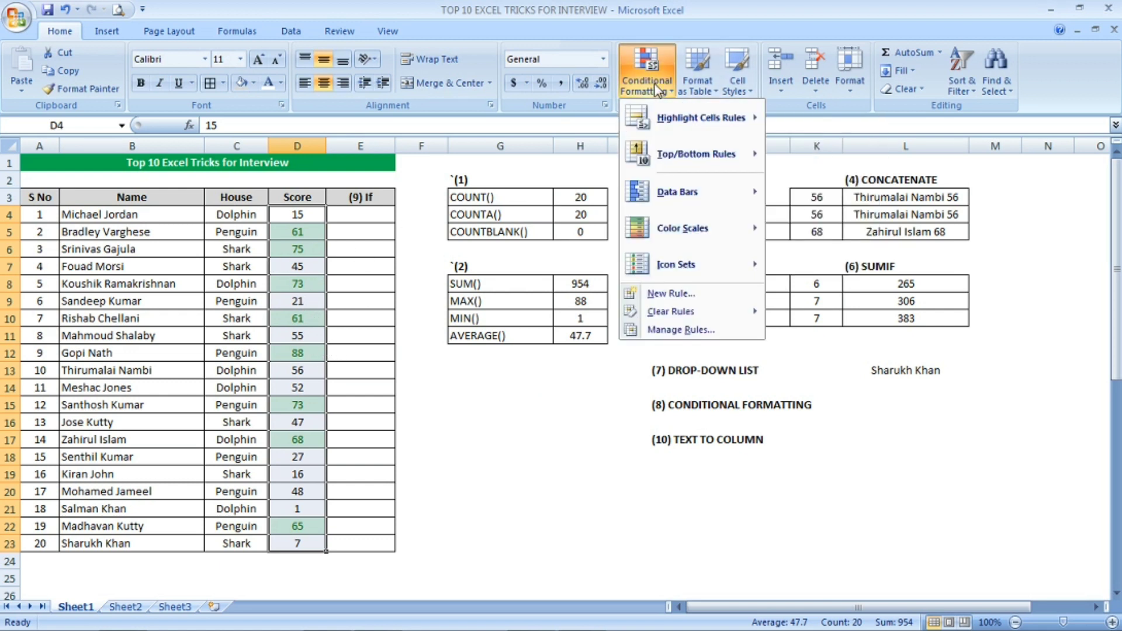
mouse_move(718, 118)
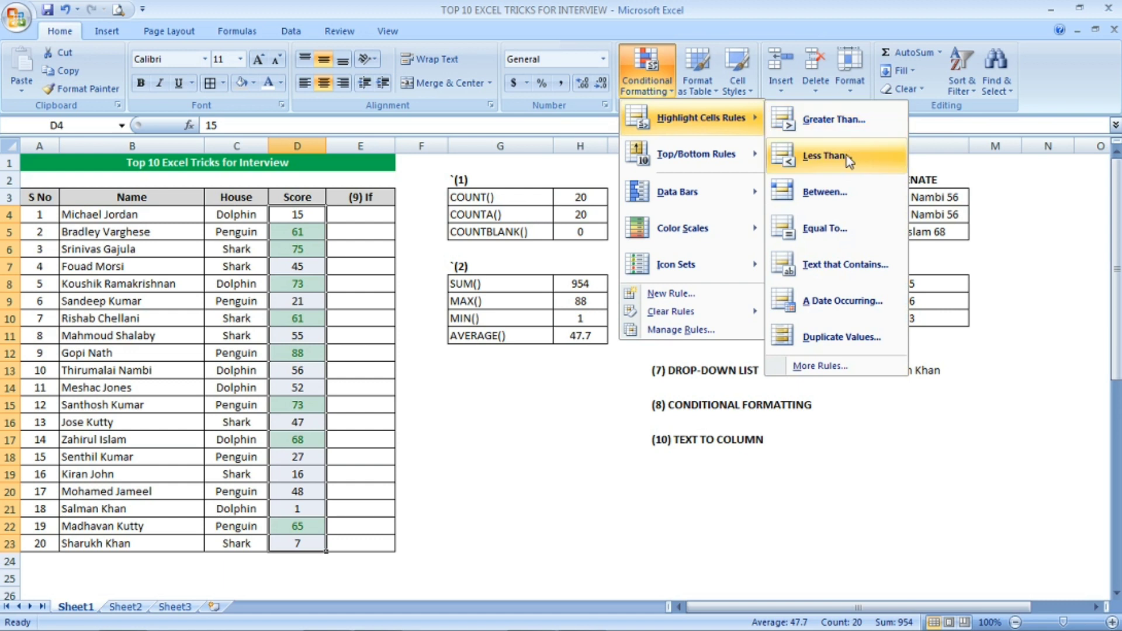
click(830, 155)
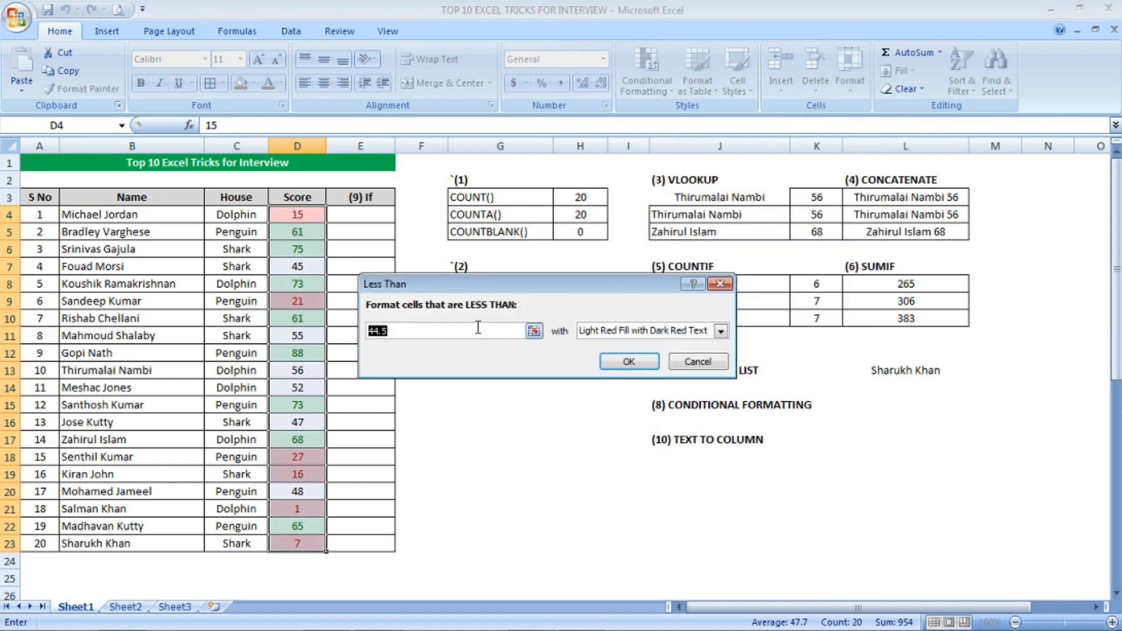
text(30)
click(640, 361)
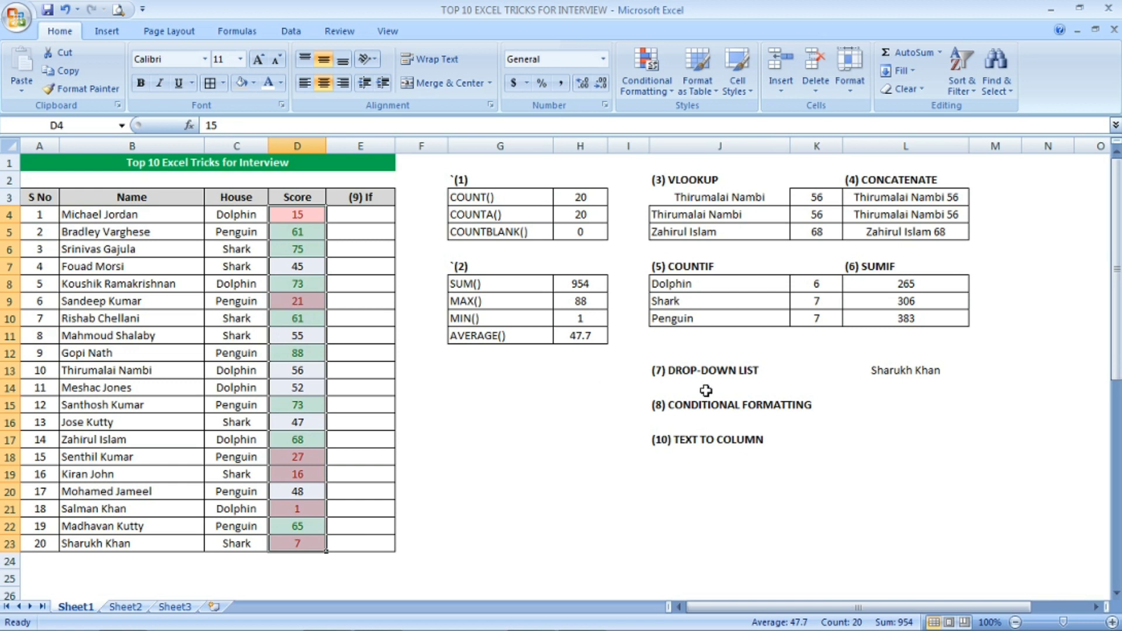
click(723, 404)
click(875, 405)
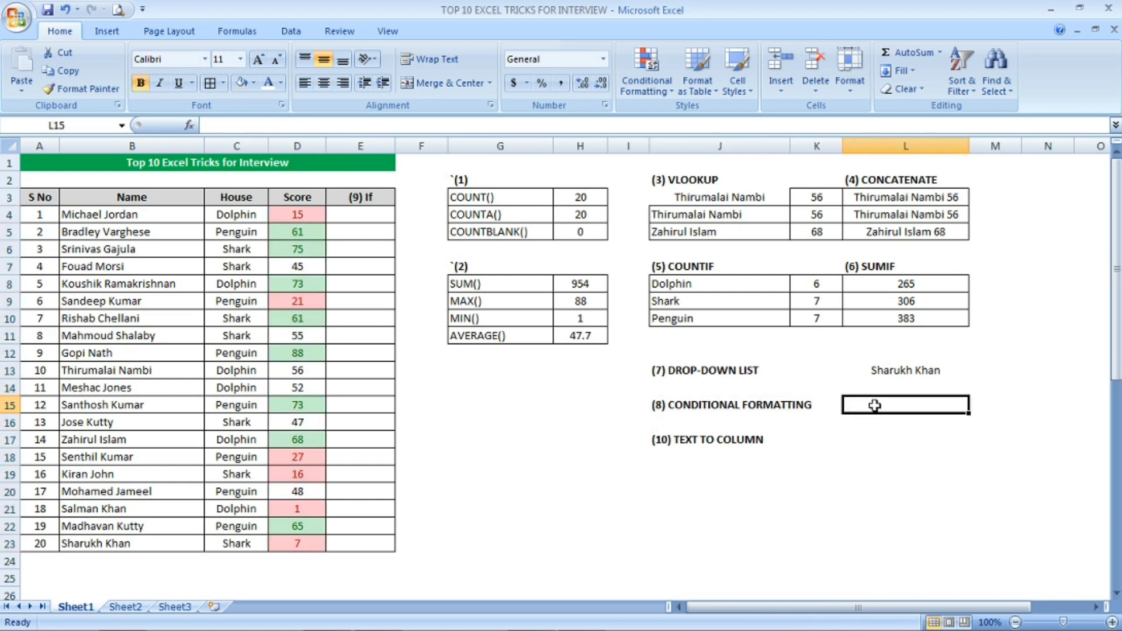
Enter =IF(D4>35,"PASS","FAIL") in E4, the first cell under the (9) If heading.
click(688, 407)
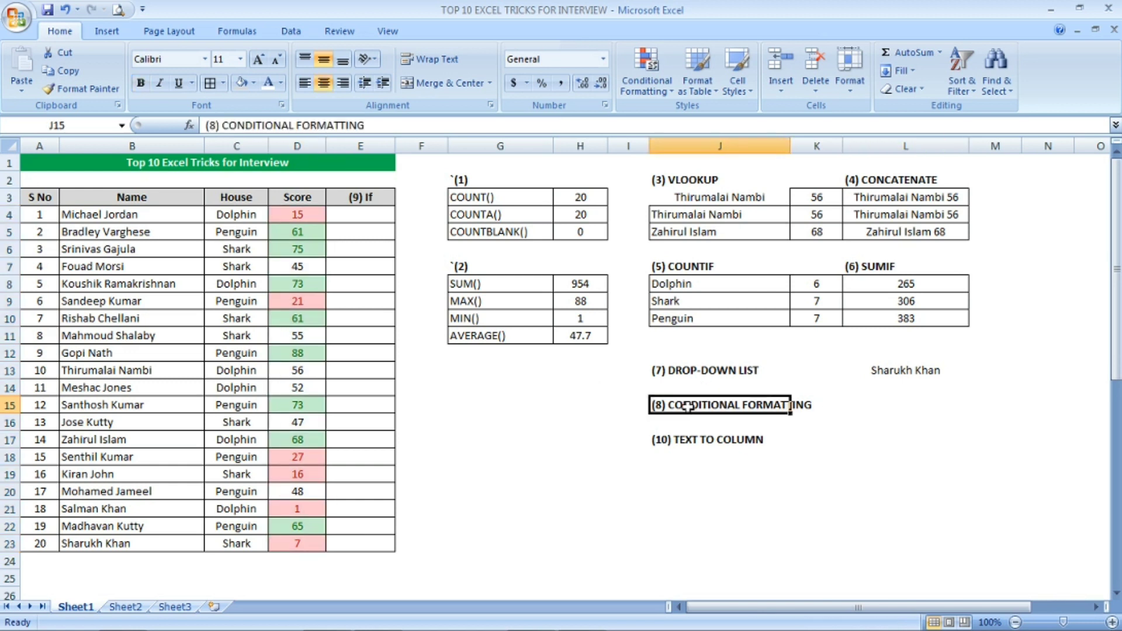
click(358, 221)
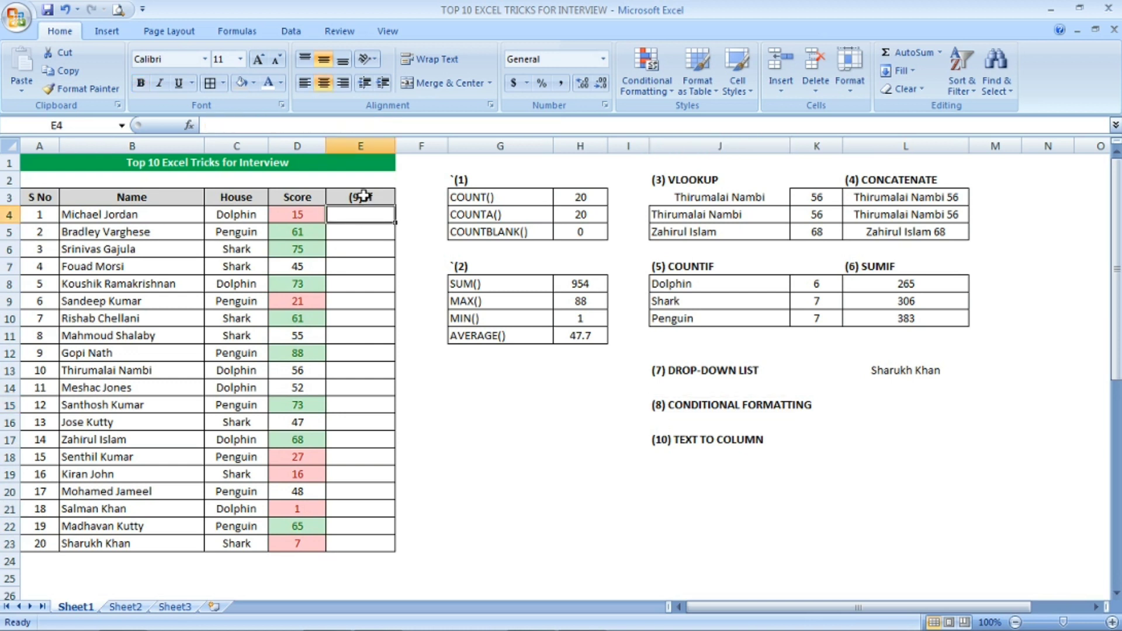
click(364, 197)
click(372, 214)
text(=)
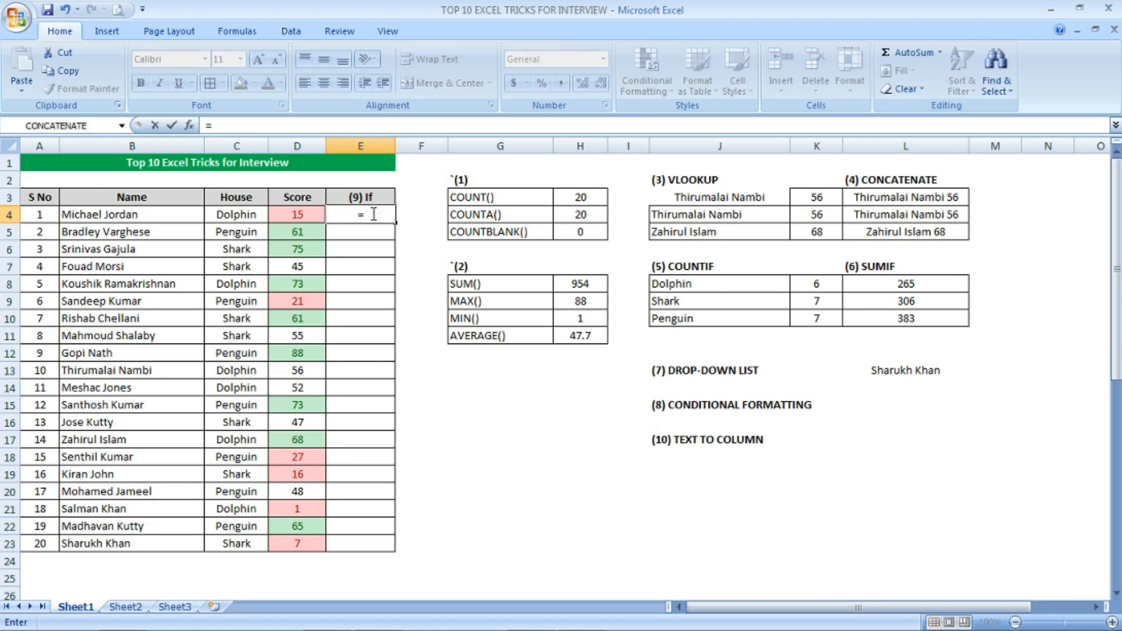
text(IF()
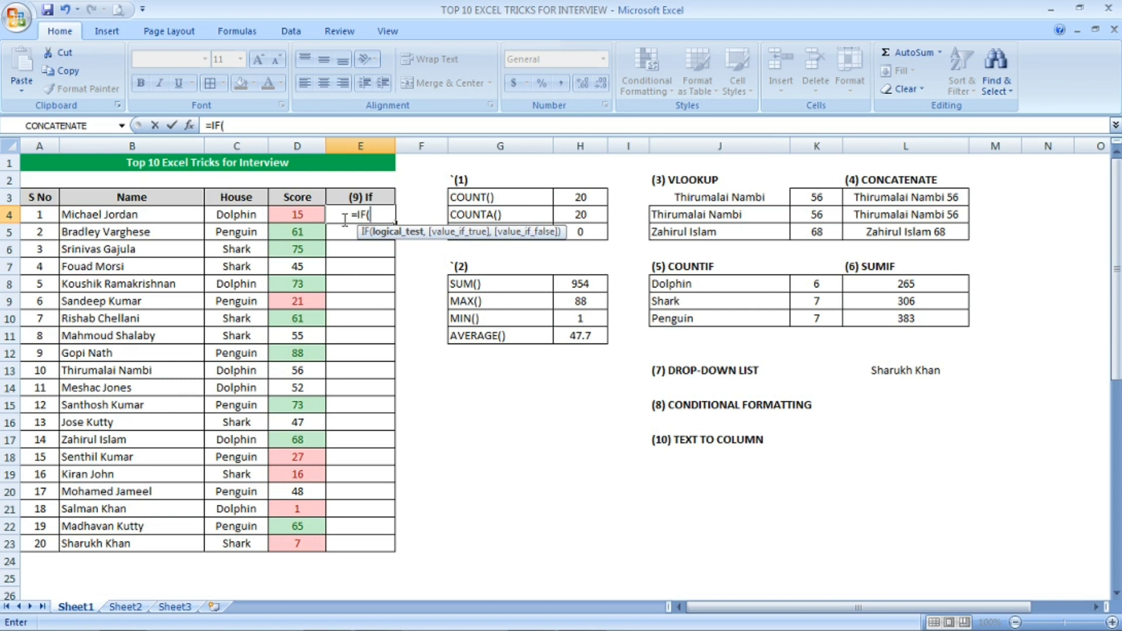
click(309, 215)
text(>35)
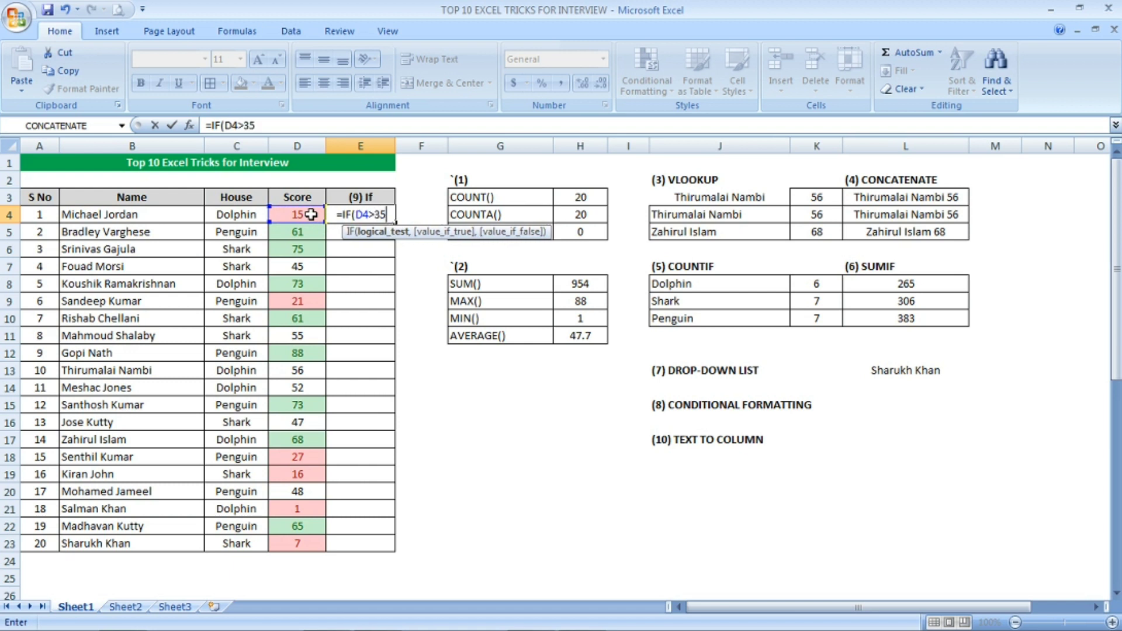
text(,)
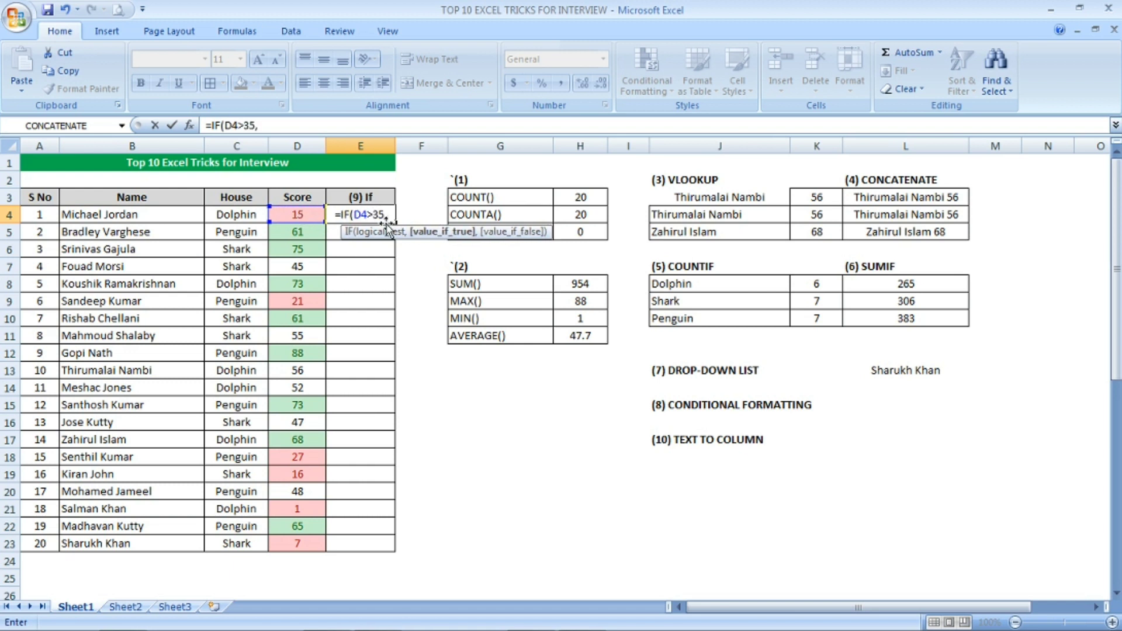
text("PA)
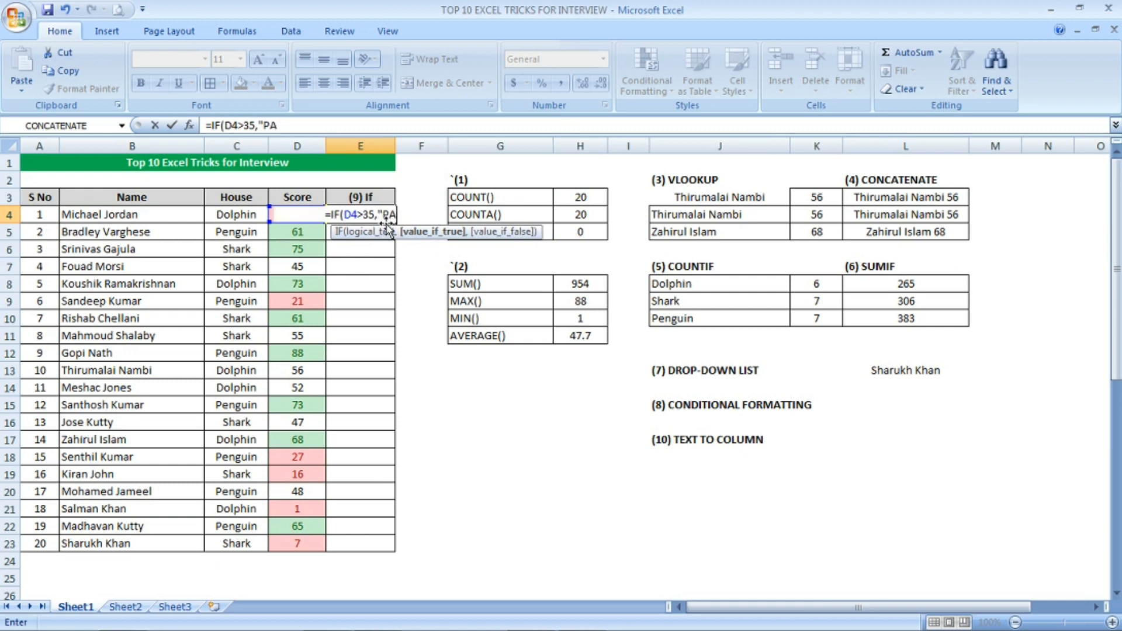
text(SS")
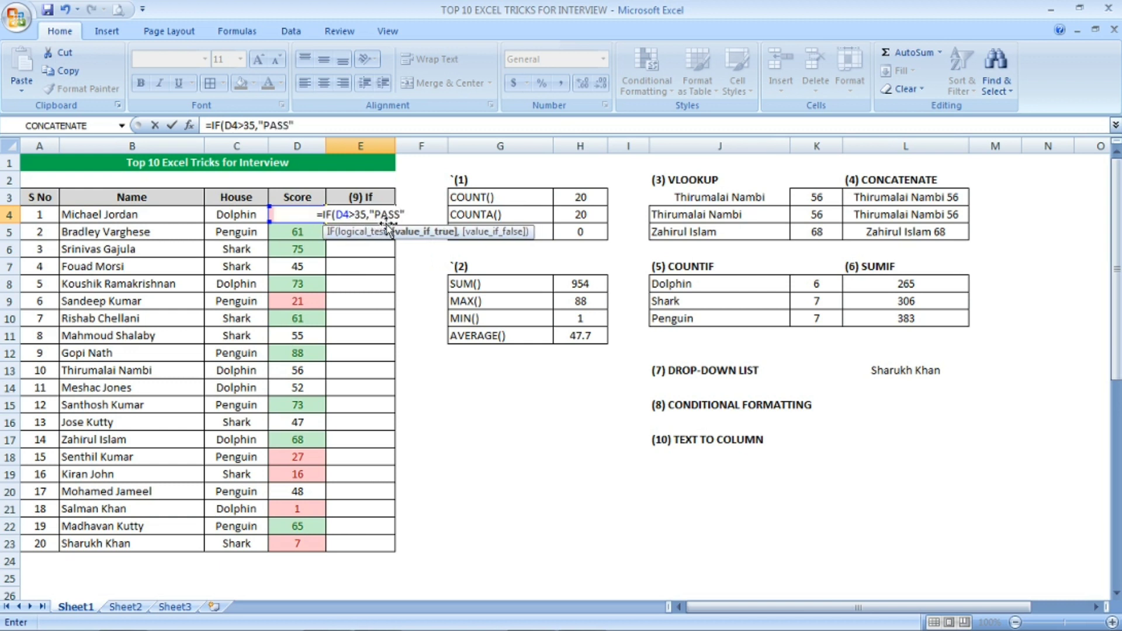
text(,)
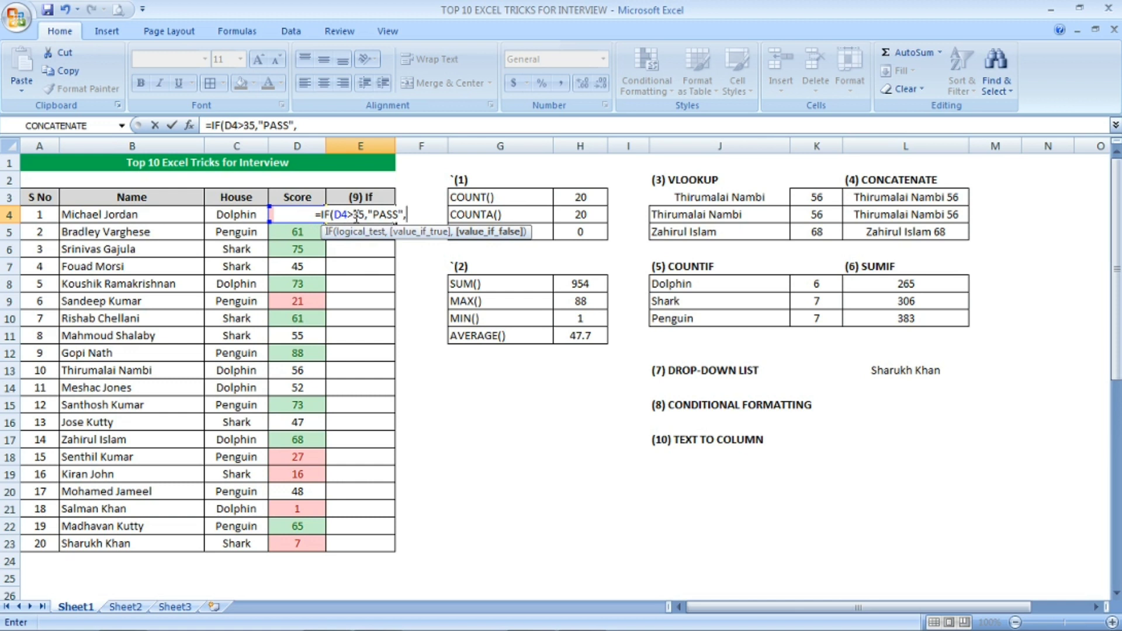
text("FA)
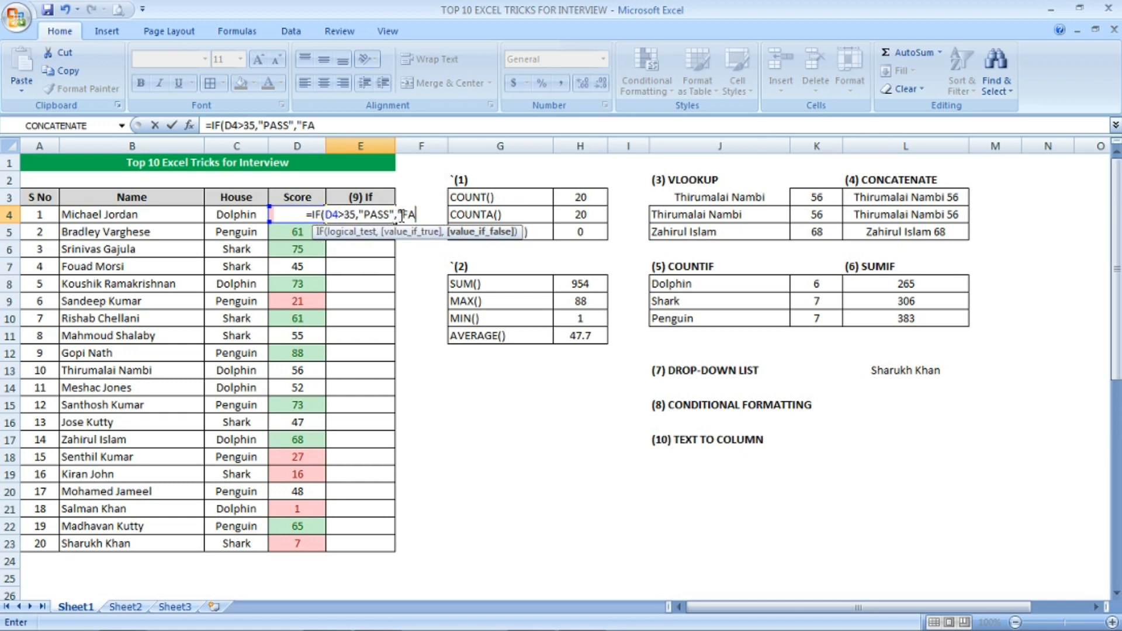
text(IL"))
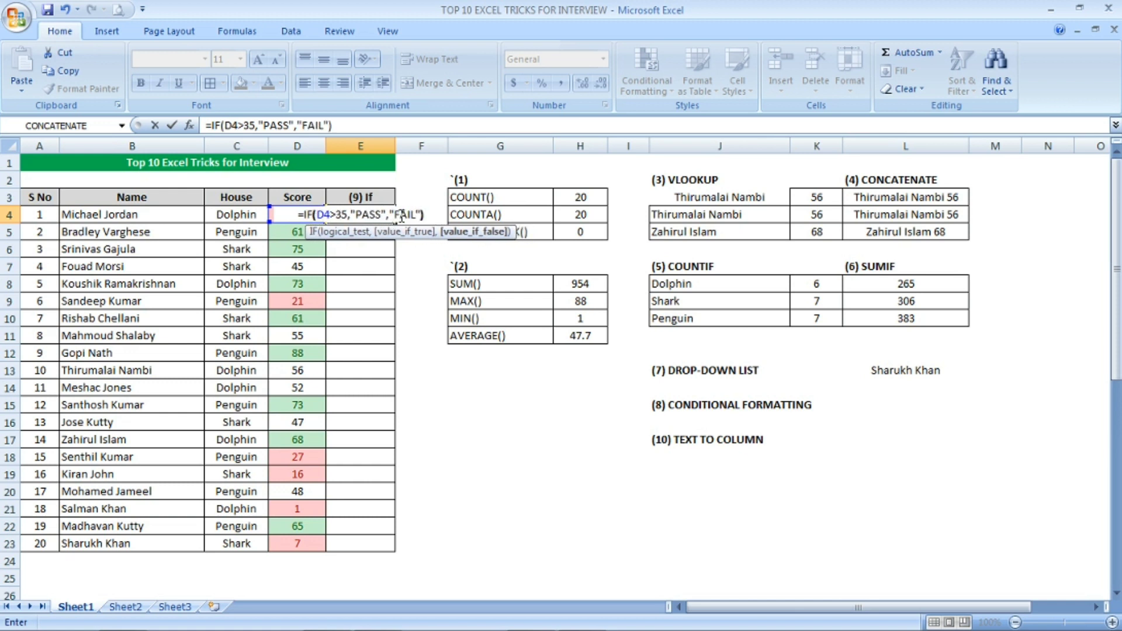
key(Return)
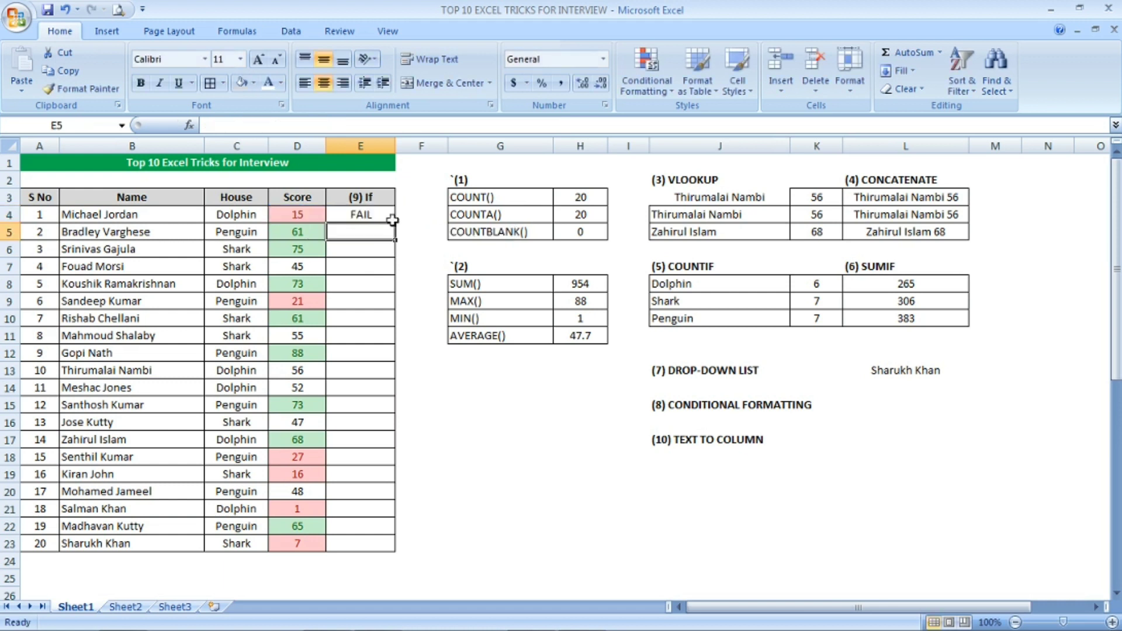
Fill the PASS/FAIL formula from E4 down to E23 and check it against the scores in several rows.
click(305, 215)
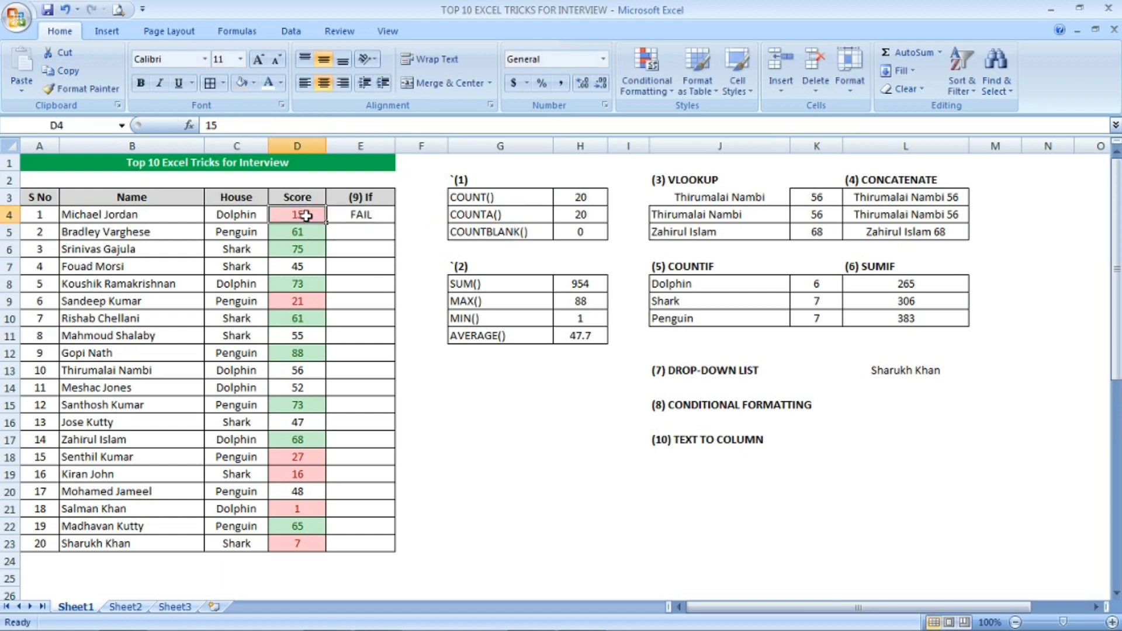
click(361, 218)
double_click(397, 223)
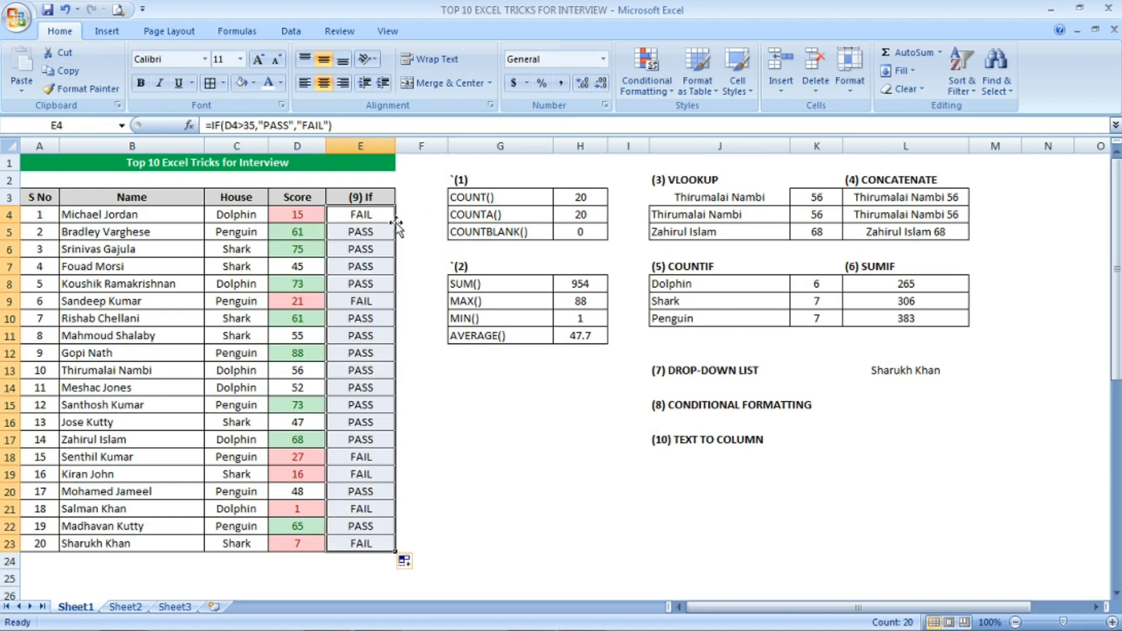
click(361, 302)
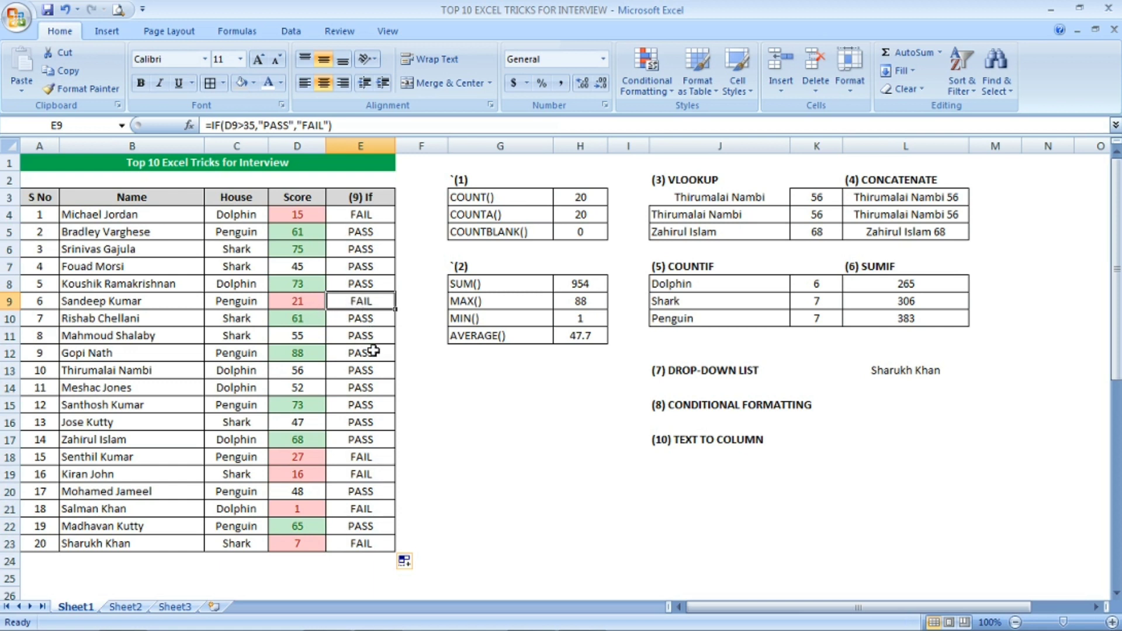
click(371, 383)
click(364, 417)
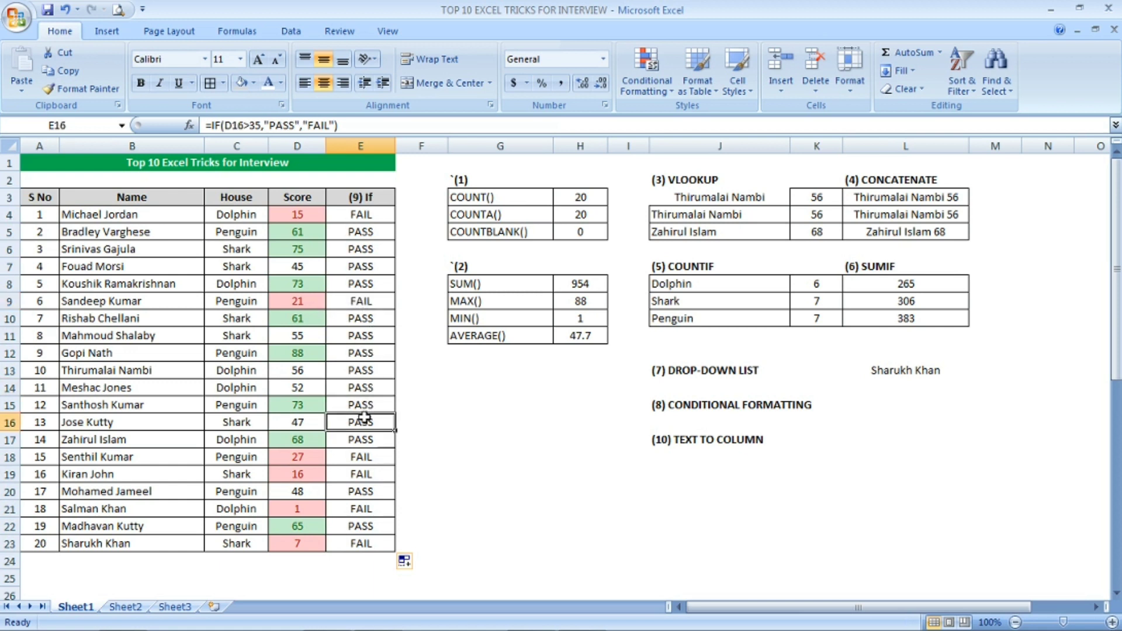
click(366, 470)
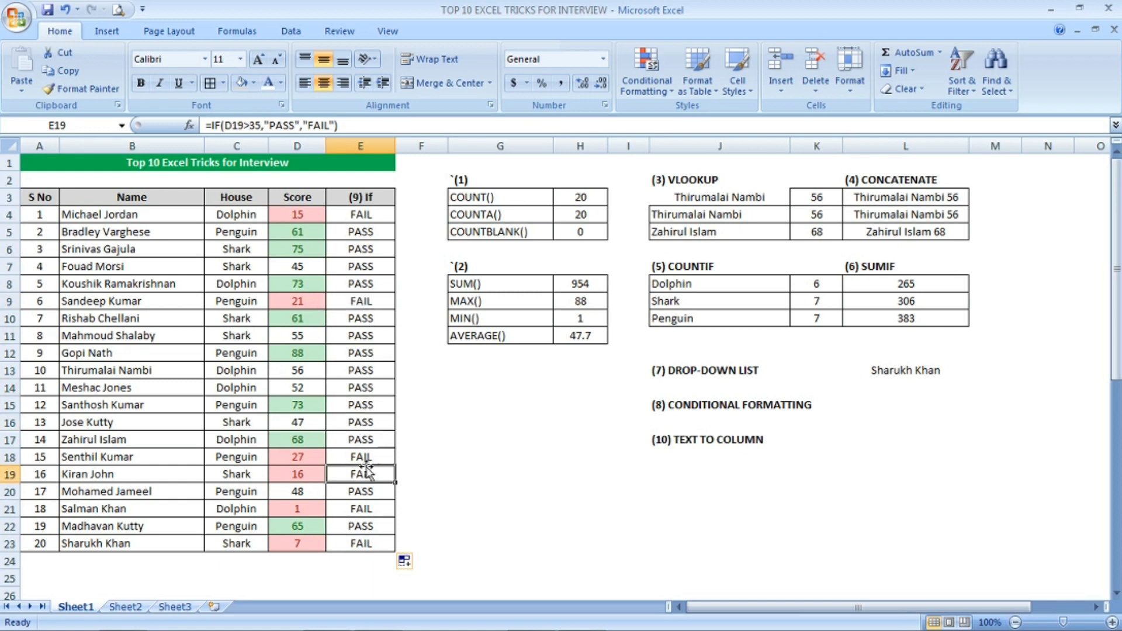
click(369, 454)
click(364, 508)
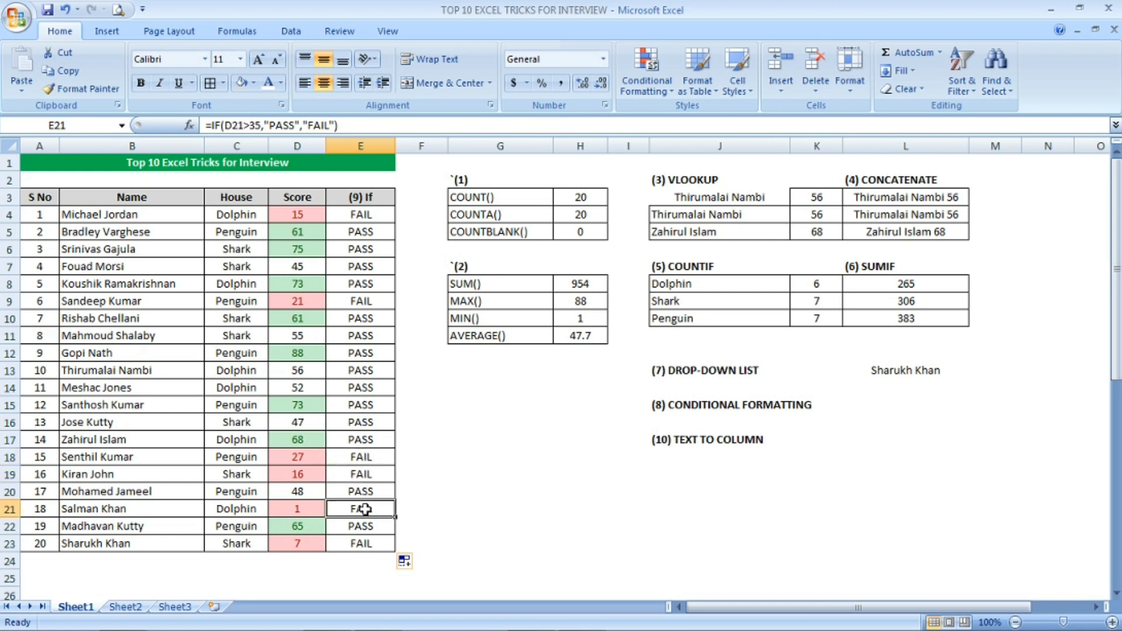
Change E4's formula to =IF(D4>35,"","RE-TEST") and fill it down to E23.
click(372, 220)
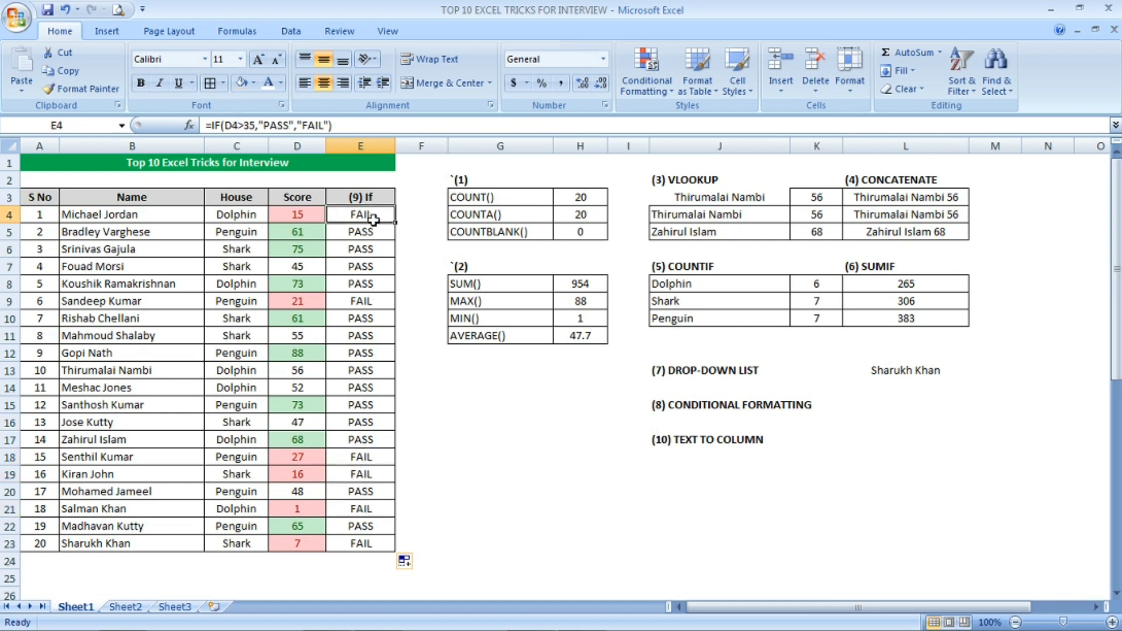
click(264, 125)
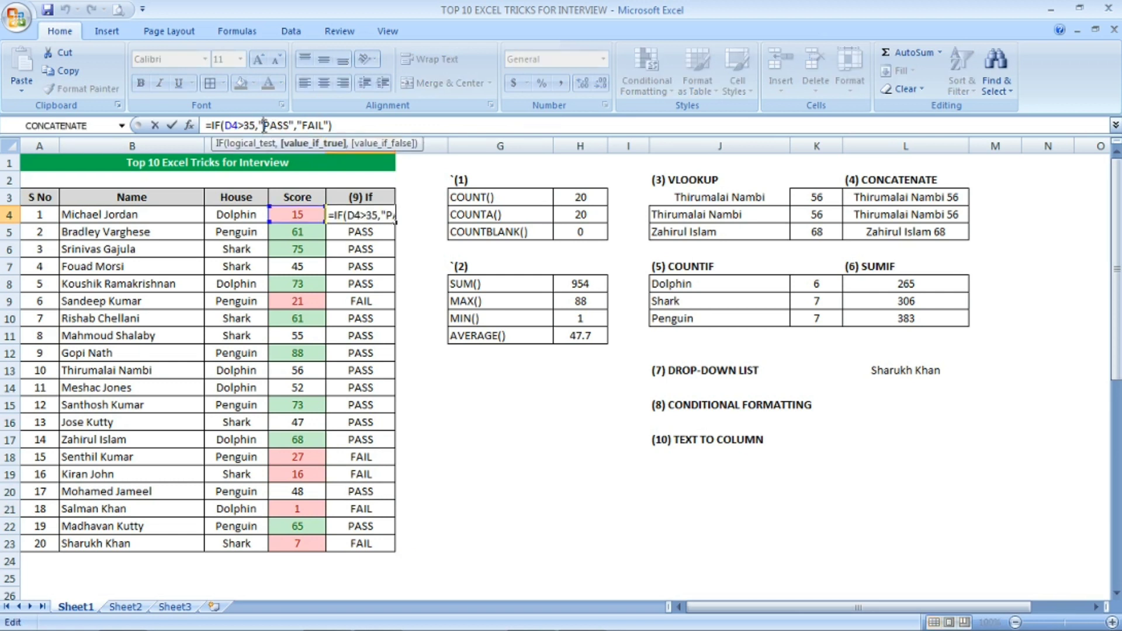
key(Delete)
key(Delete)
key(Delete)
key(Delete)
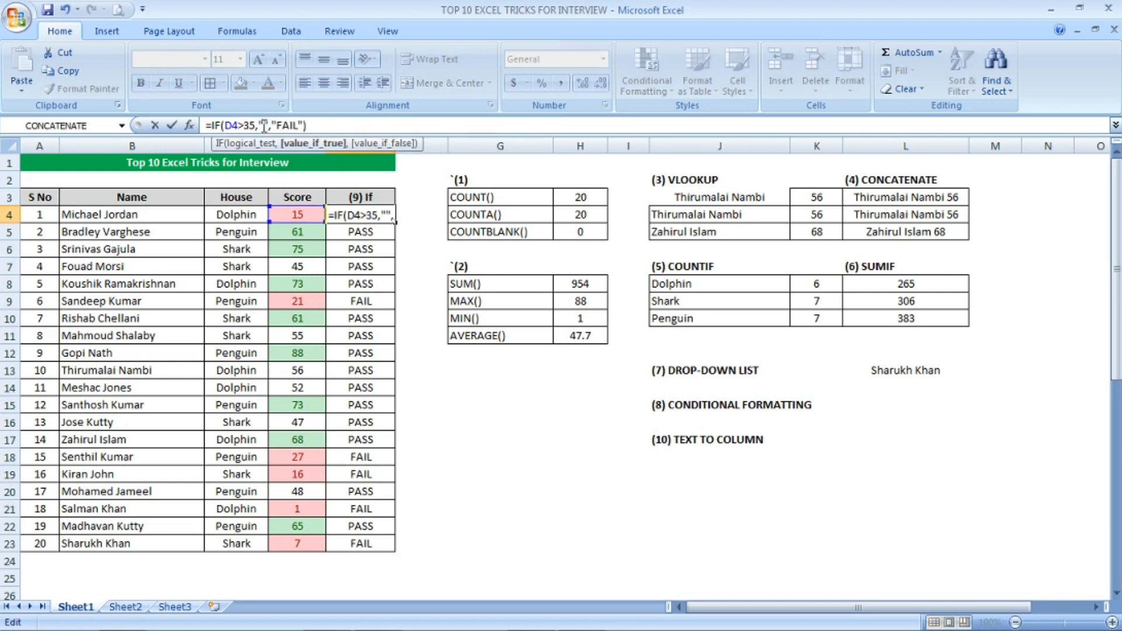
click(298, 124)
key(BackSpace)
key(BackSpace)
key(BackSpace)
key(BackSpace)
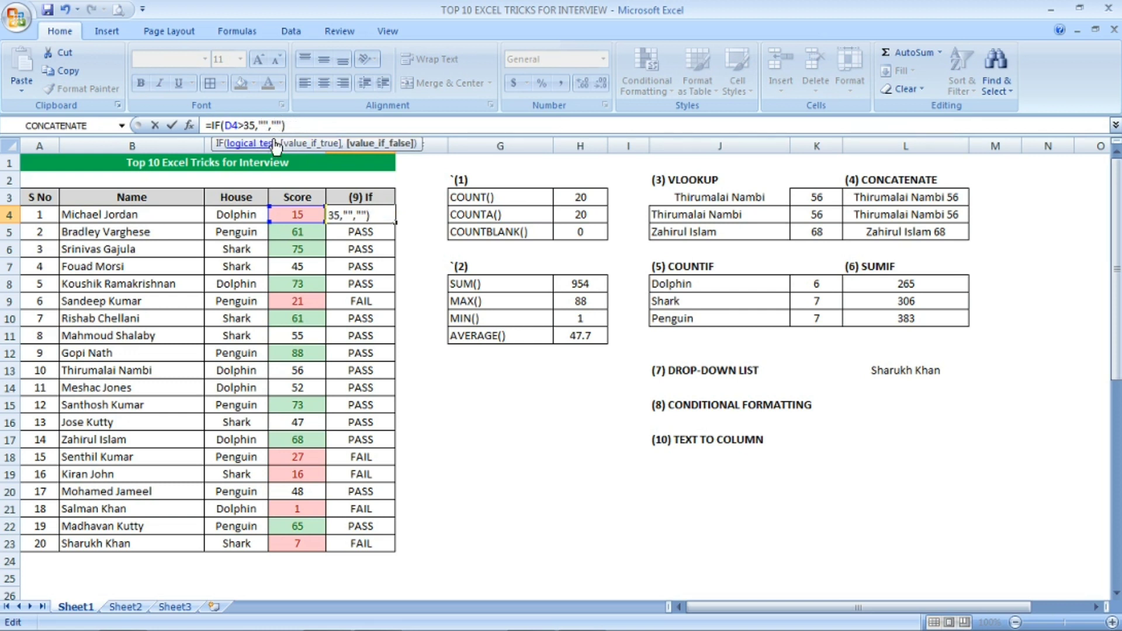
text(RE-TEST)
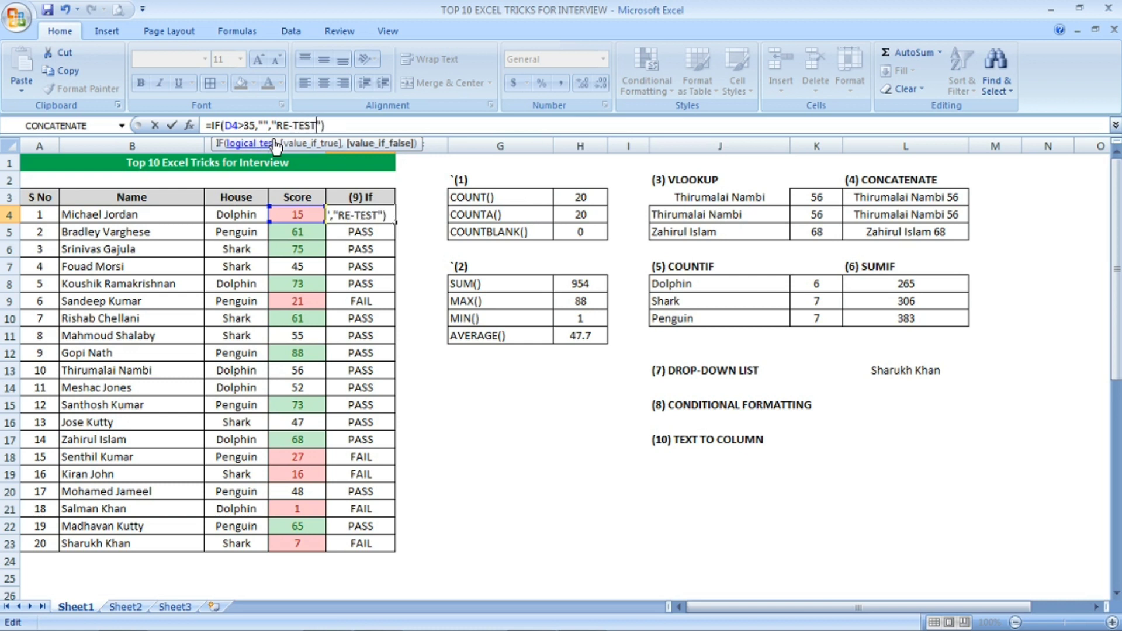
key(Return)
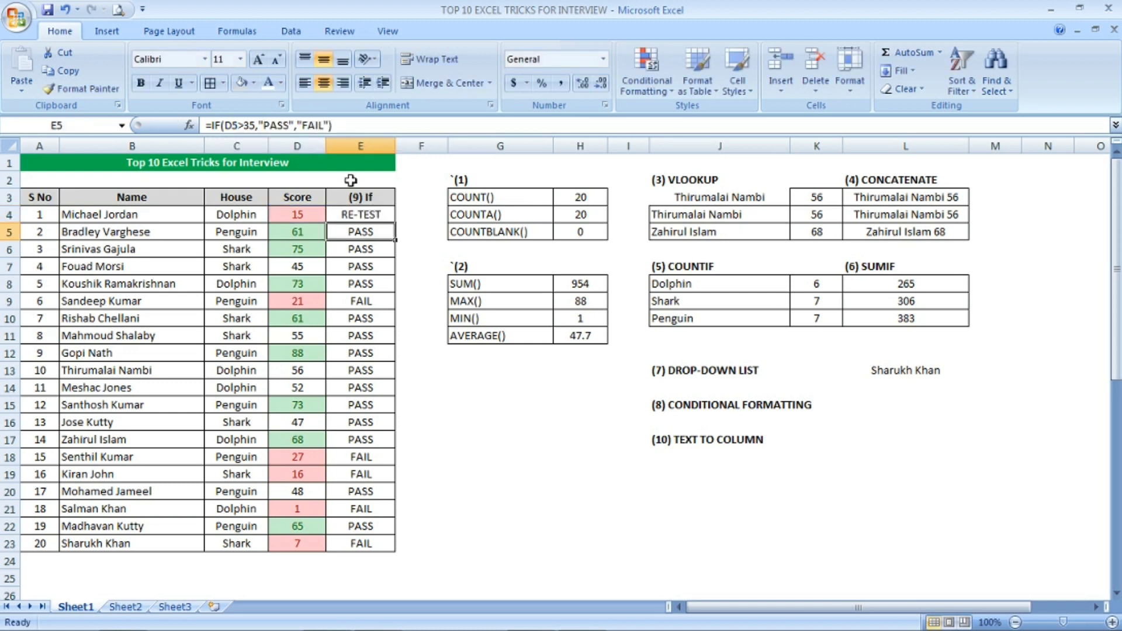
click(364, 212)
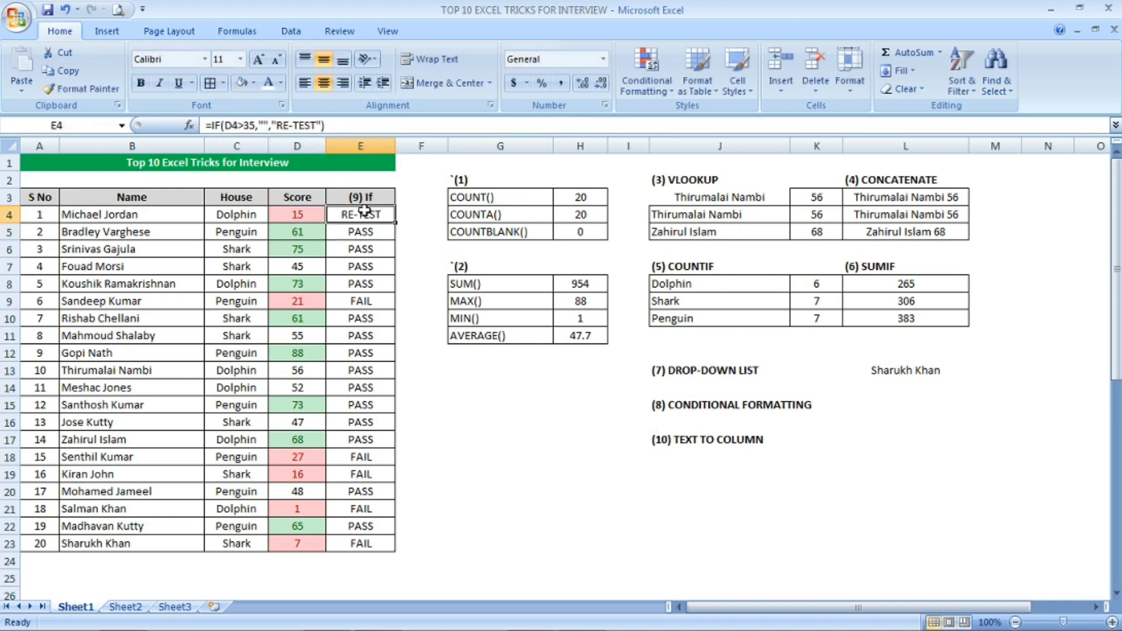
double_click(398, 223)
Examine the blank and RE-TEST cells in the If column against the scores in column D.
click(357, 229)
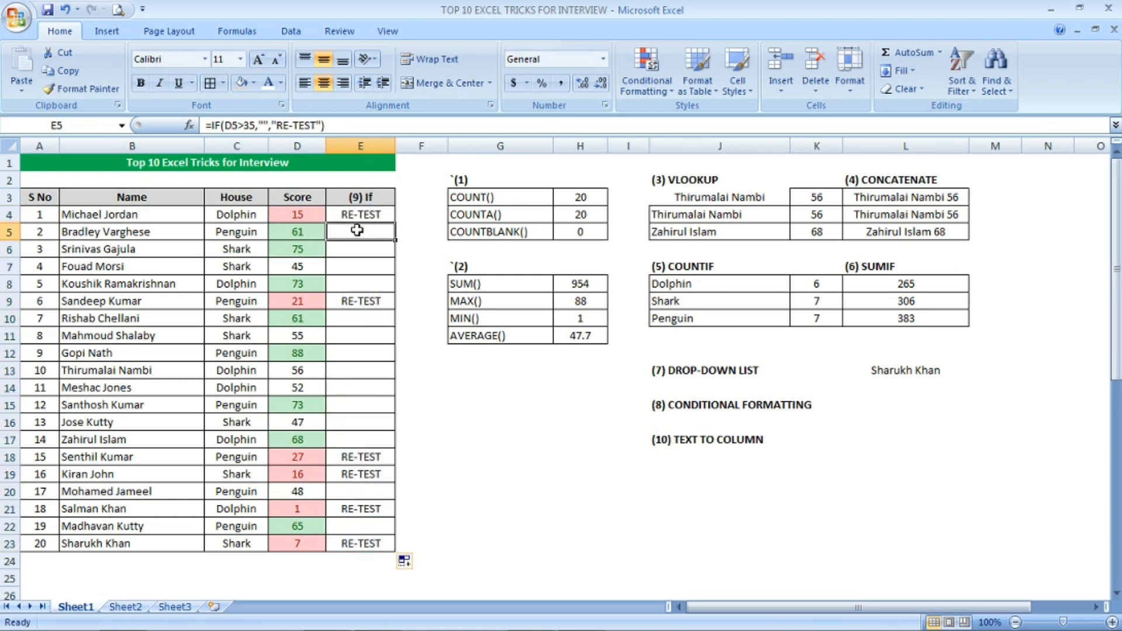
click(357, 255)
click(363, 285)
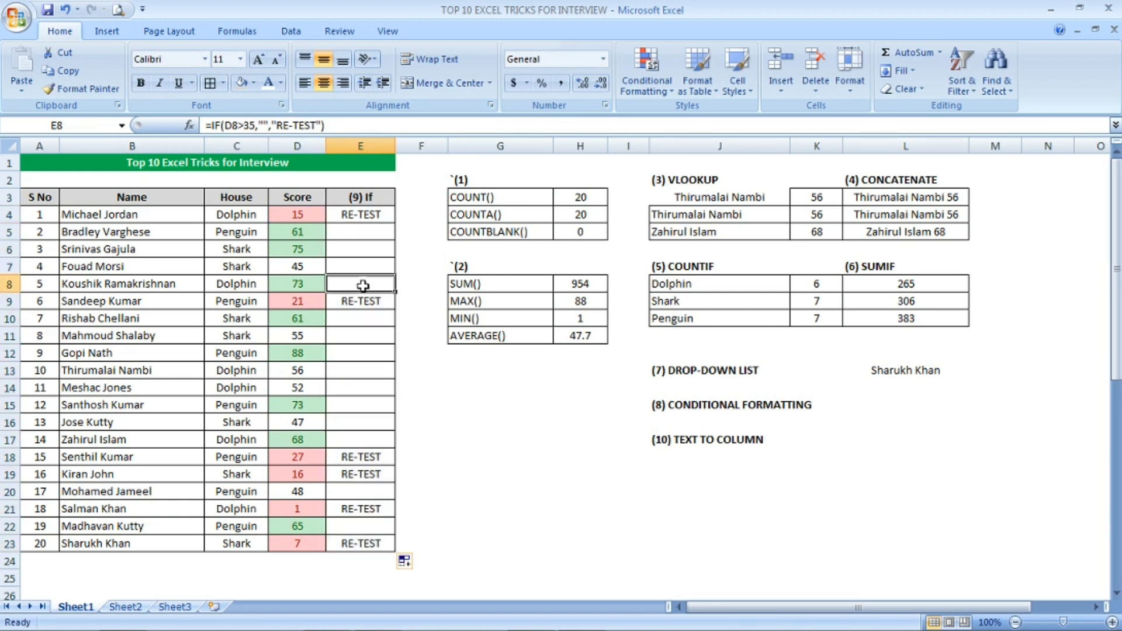
click(363, 299)
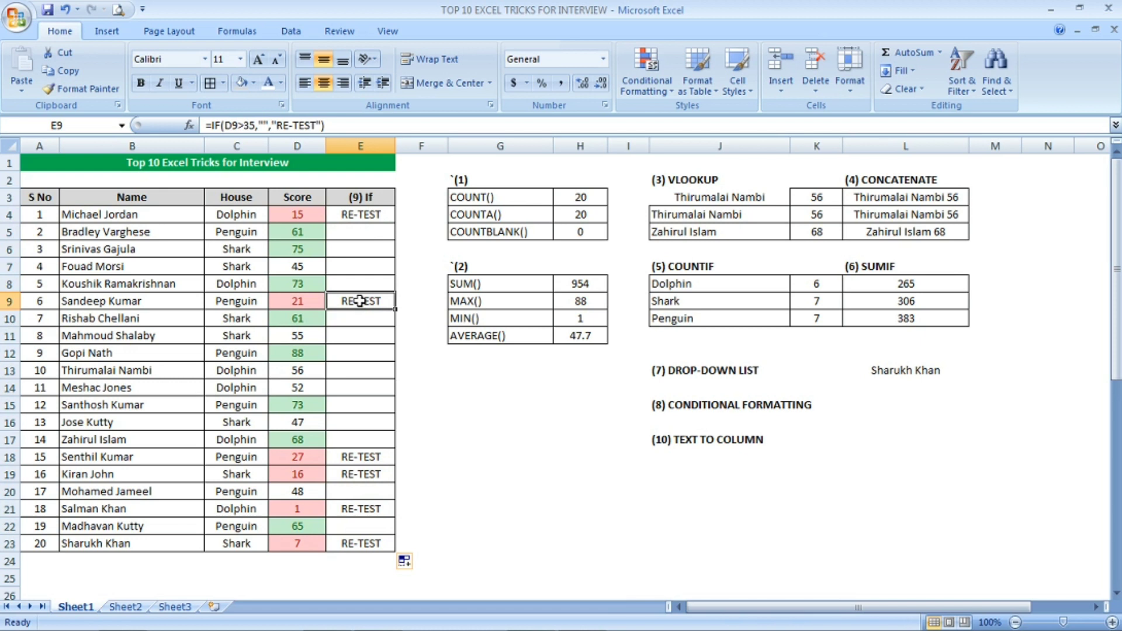
click(365, 463)
click(359, 405)
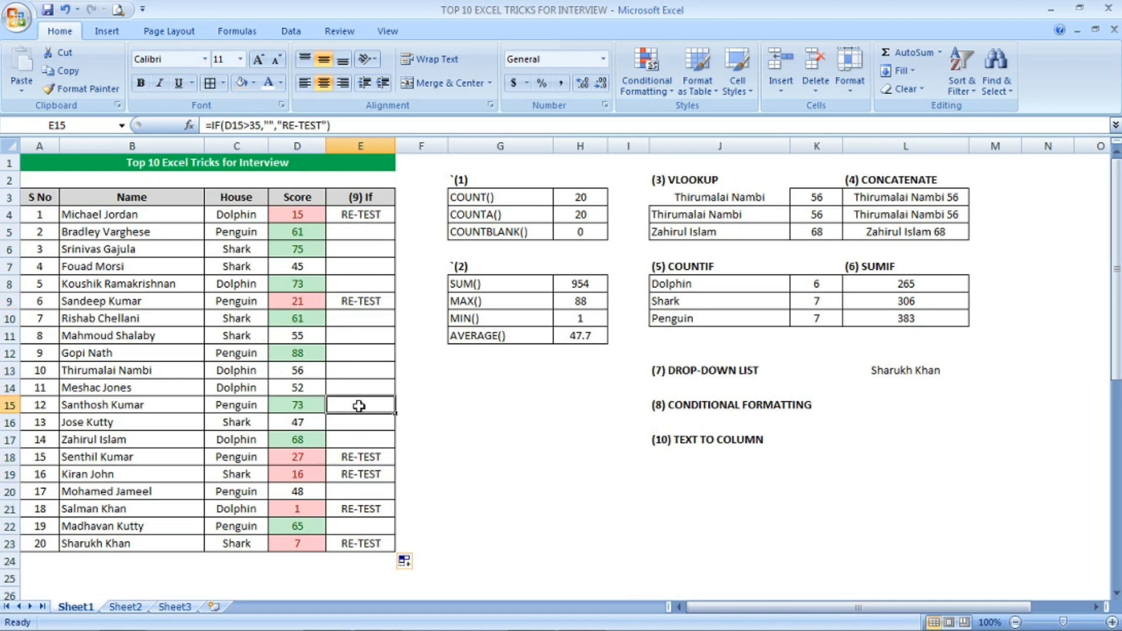
click(363, 368)
click(365, 352)
click(365, 326)
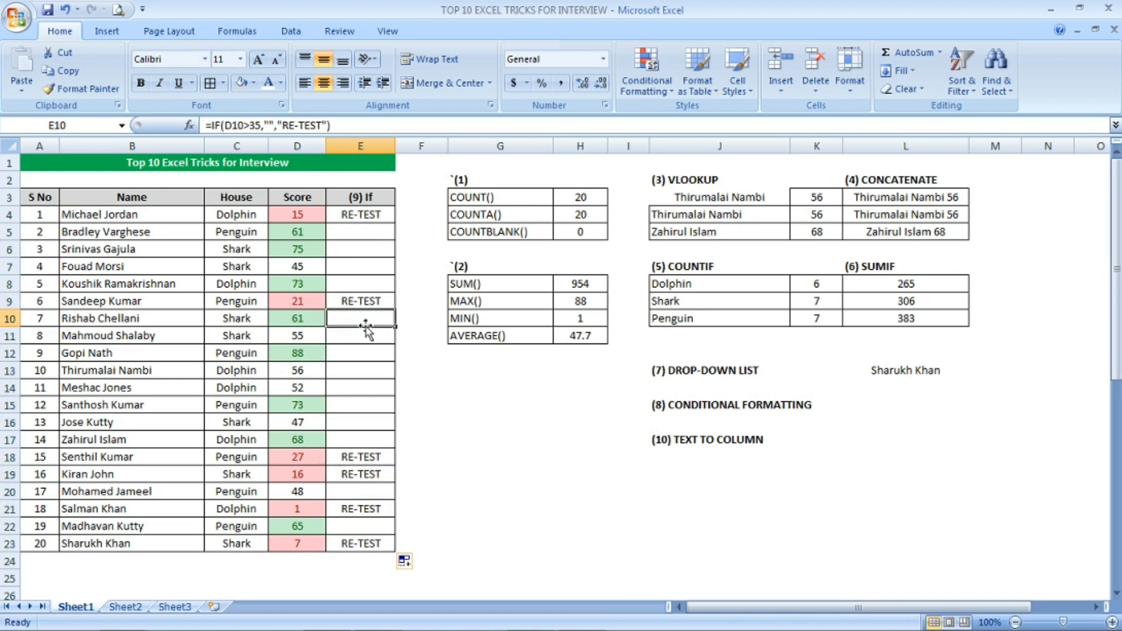
click(362, 267)
click(360, 249)
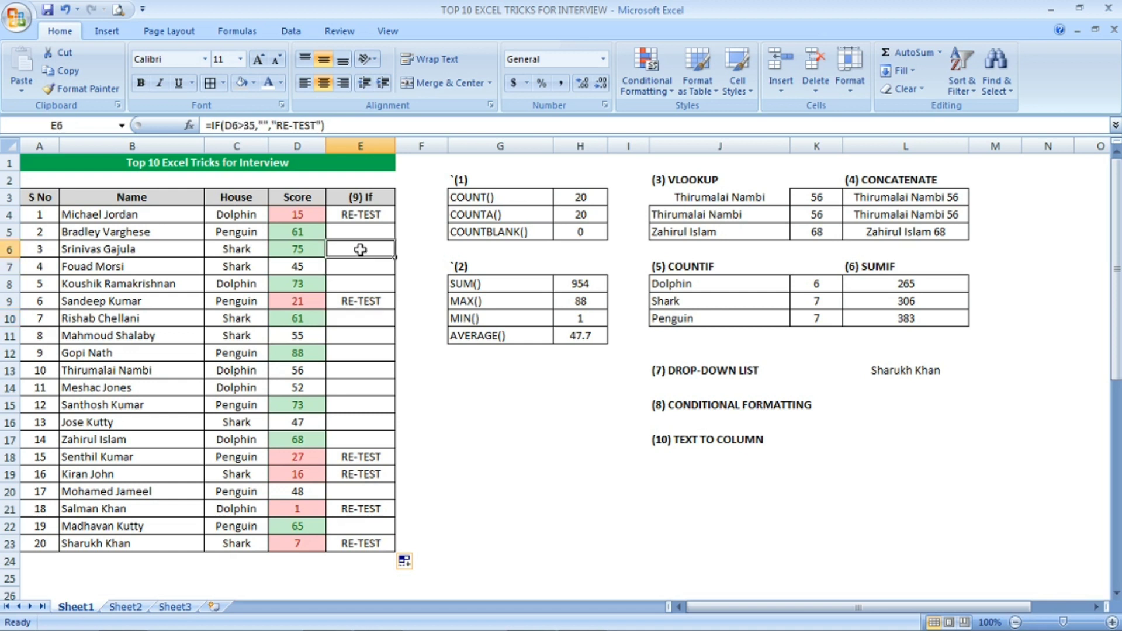
click(369, 215)
click(370, 319)
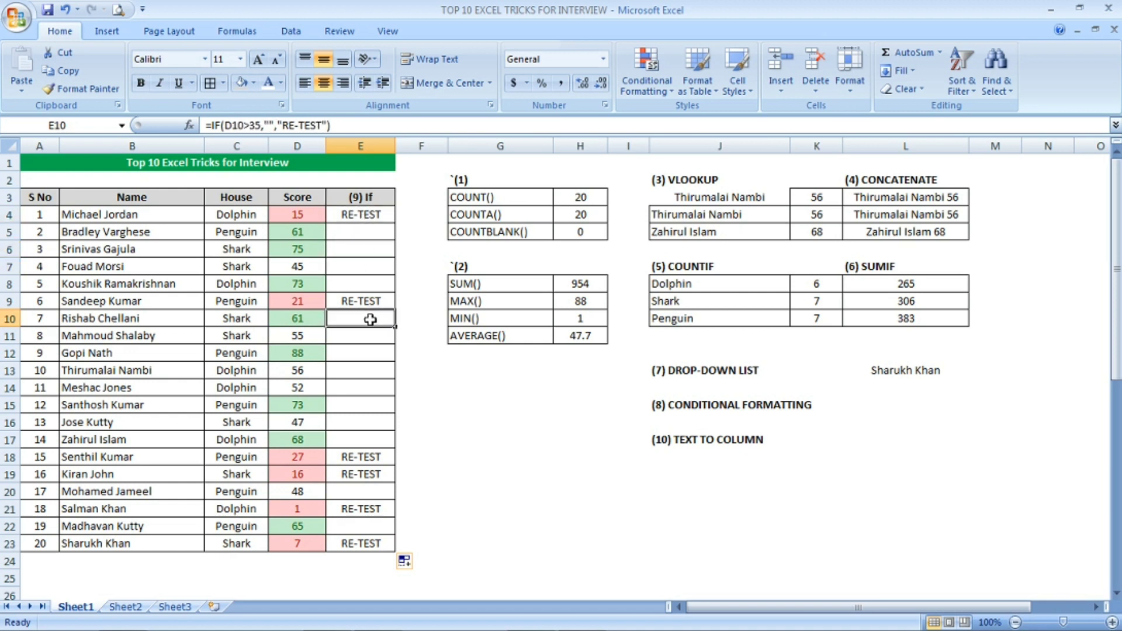
click(491, 409)
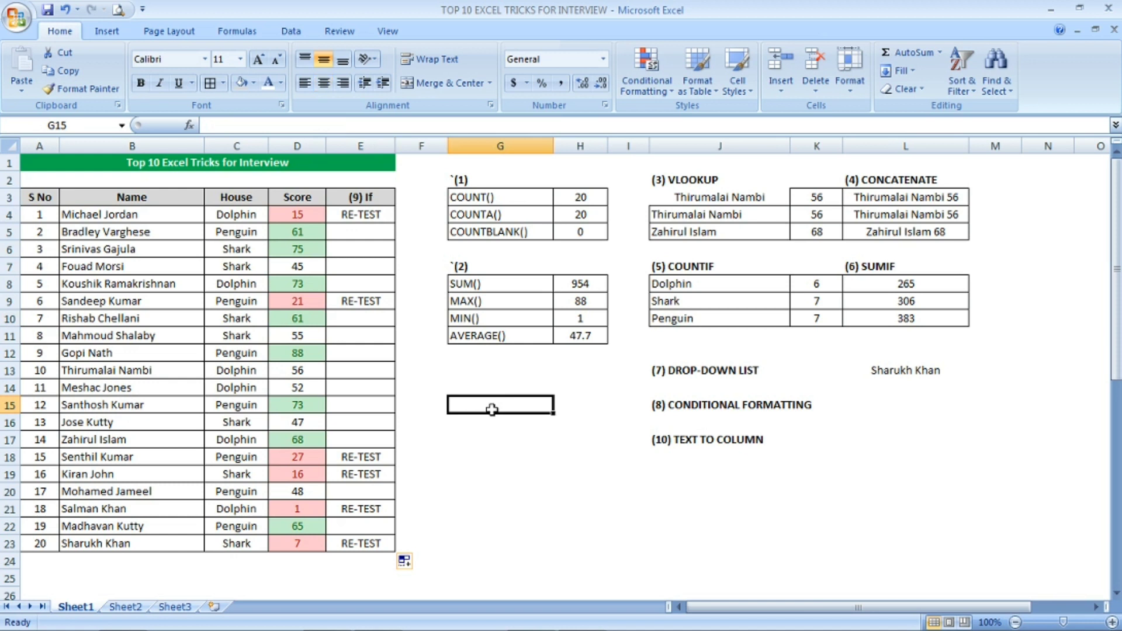
Select the copied full names in B29:B48 below the score table and start the Text to Columns conversion on them.
click(731, 440)
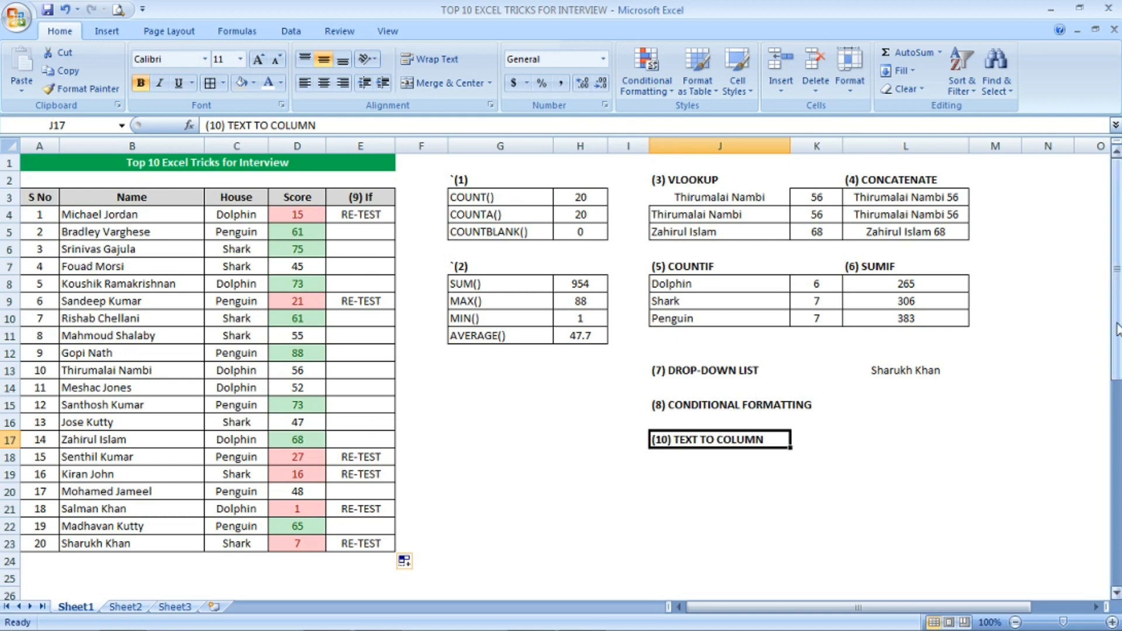
drag(1116, 330, 1116, 534)
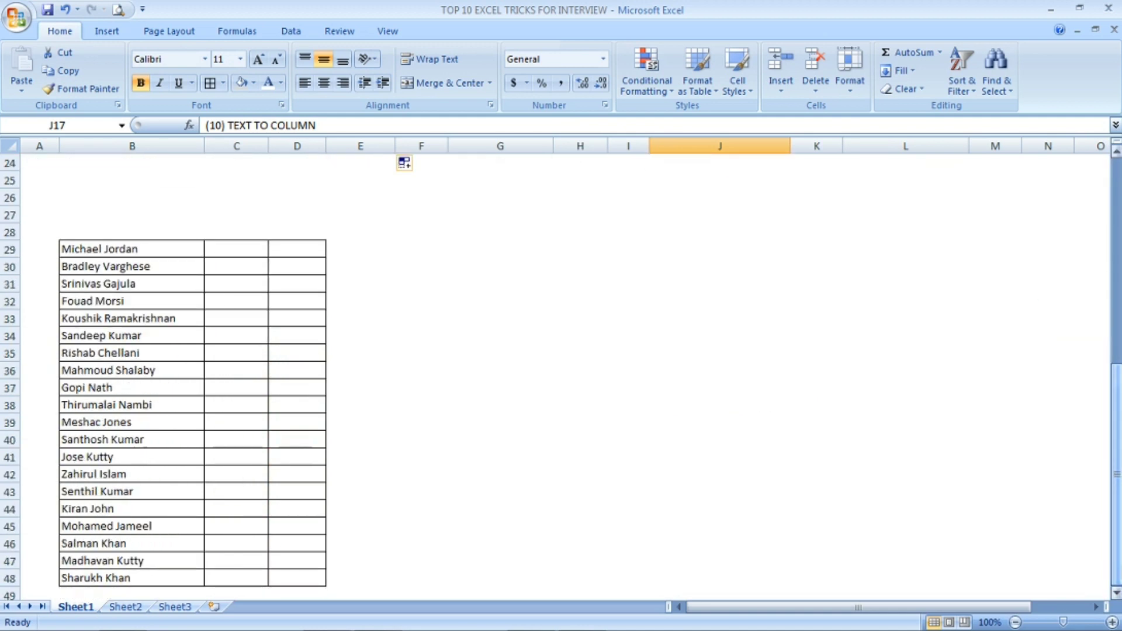
click(508, 582)
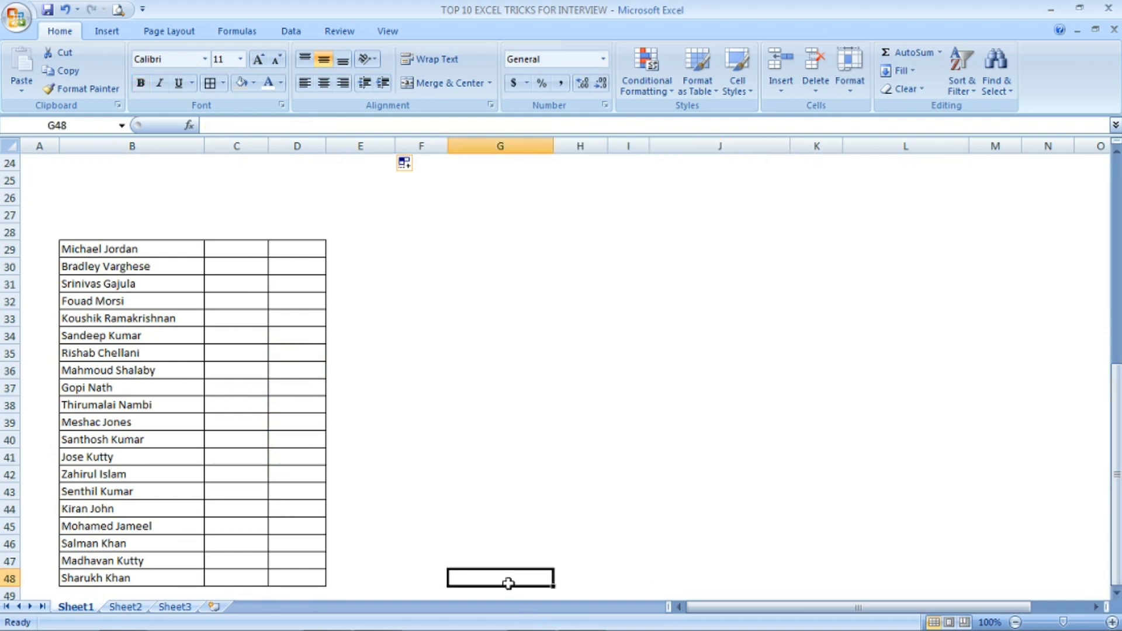
key(Down)
key(Down)
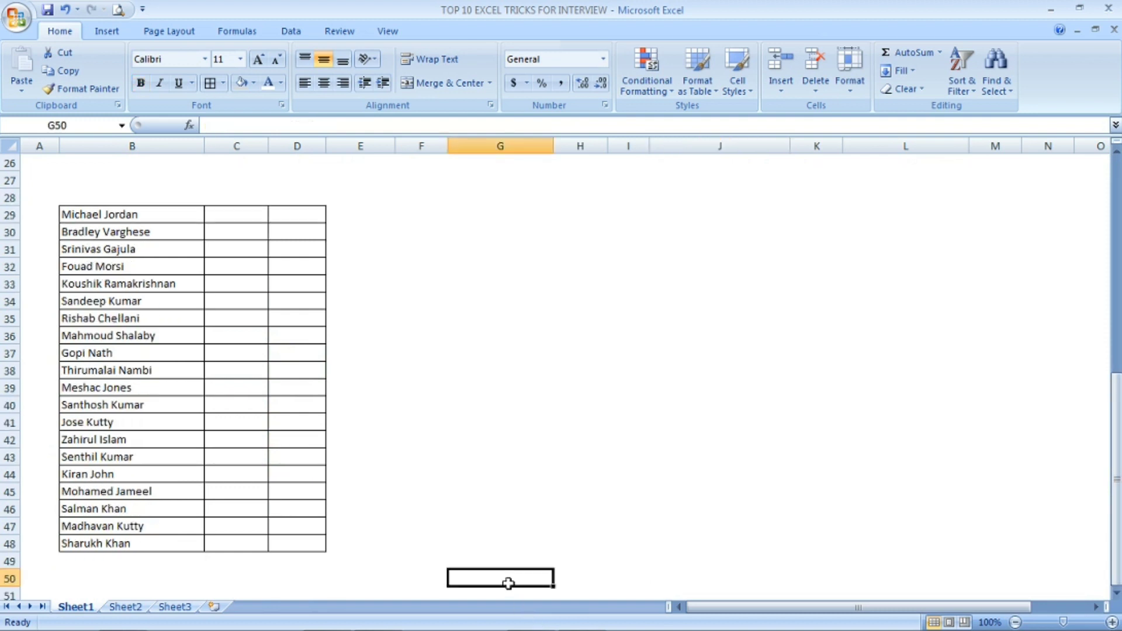
click(163, 216)
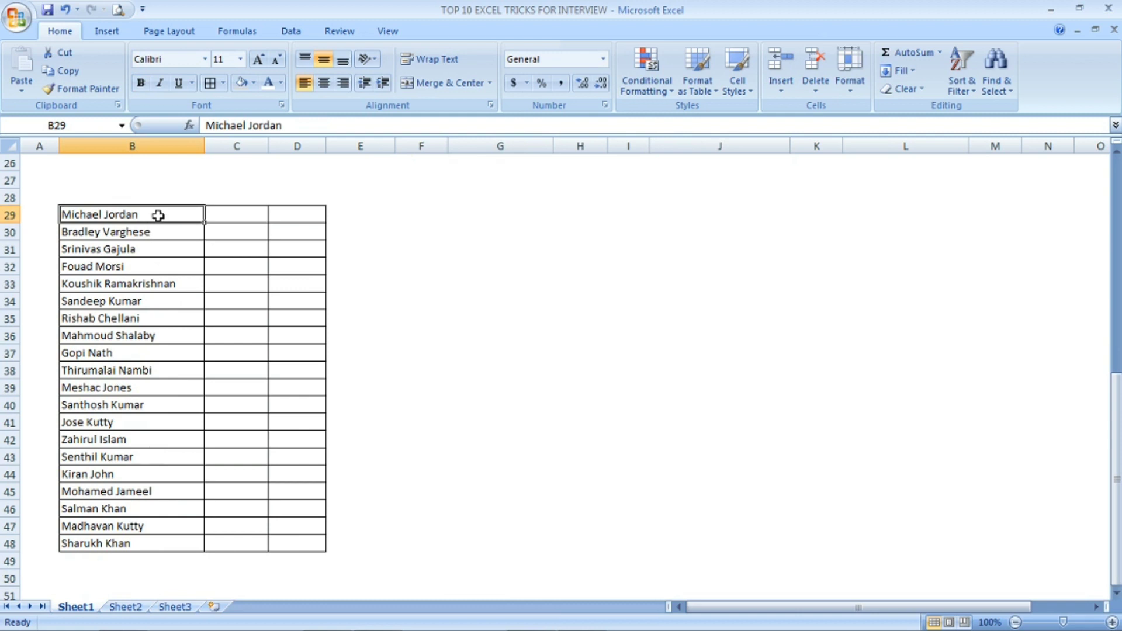
key(ctrl+shift+Down)
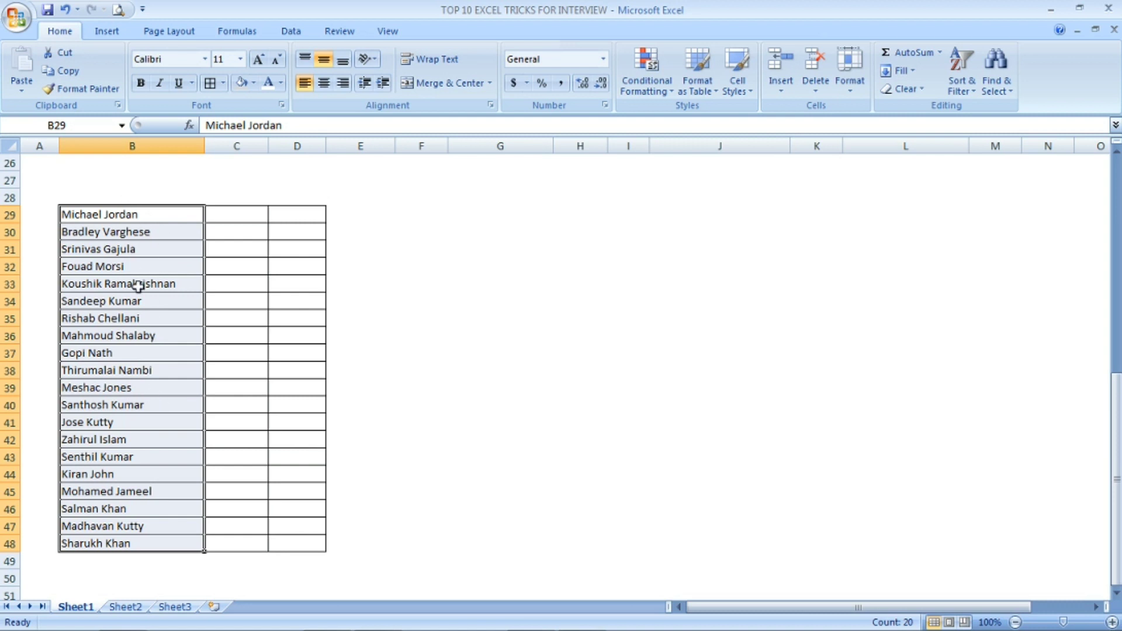
click(291, 31)
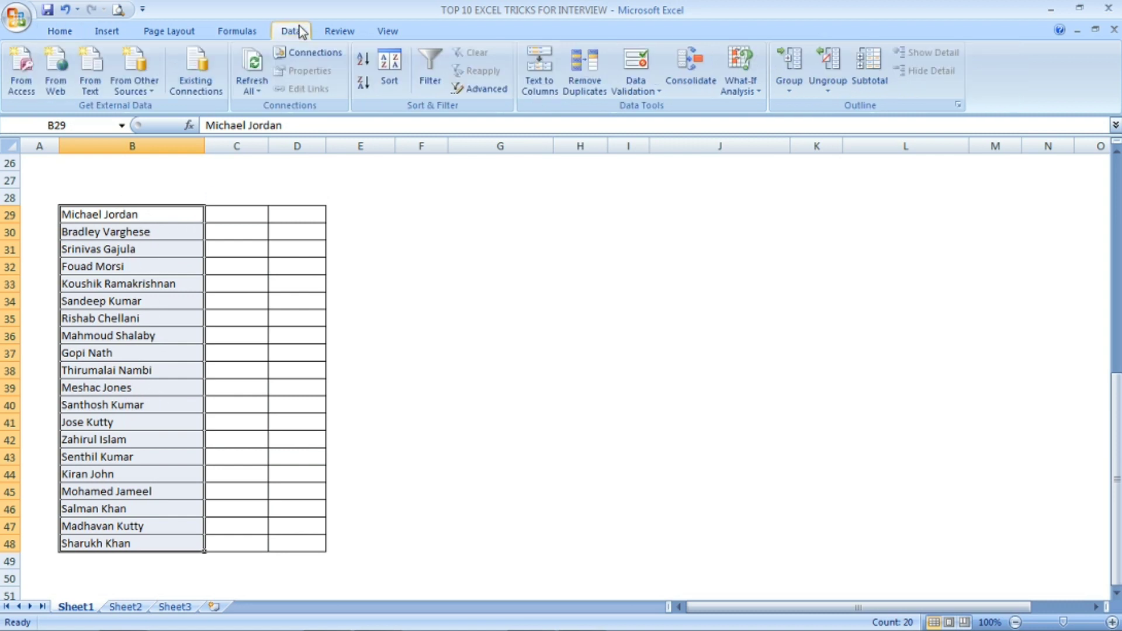
click(546, 76)
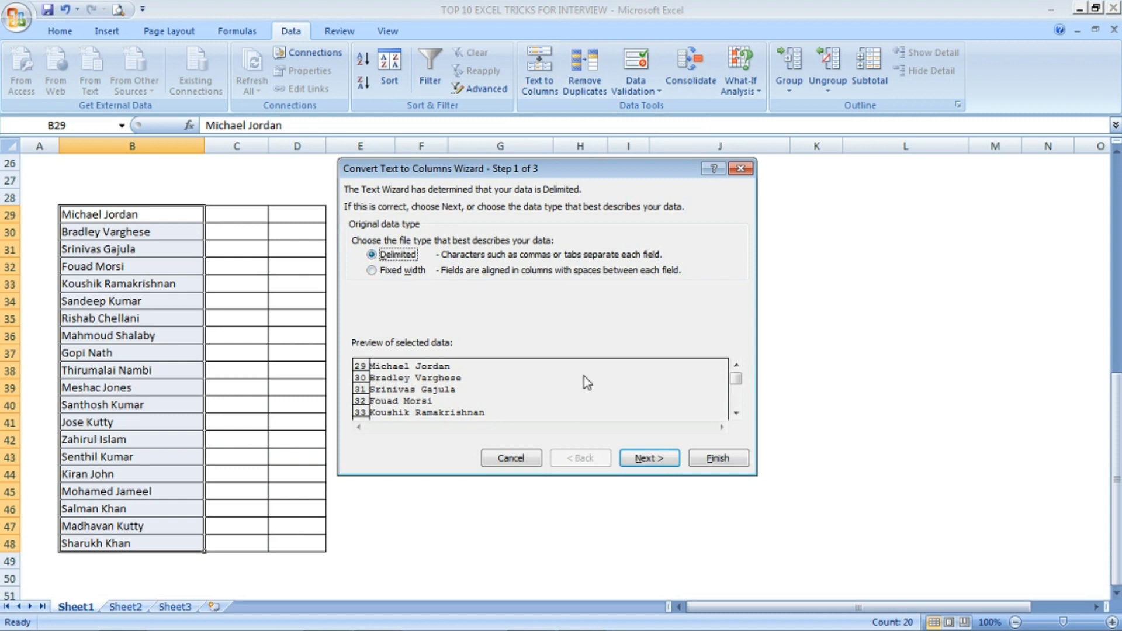
Split the names as delimited text with Space added as a delimiter and destination $C$29, accepting replacement of the destination cells.
click(647, 458)
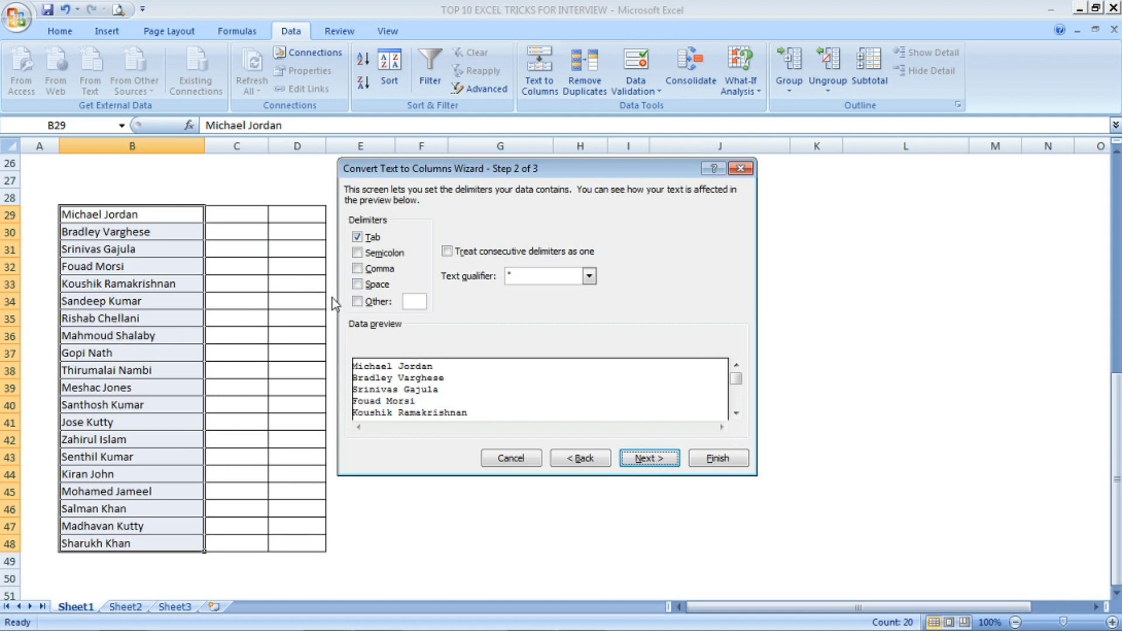
click(357, 286)
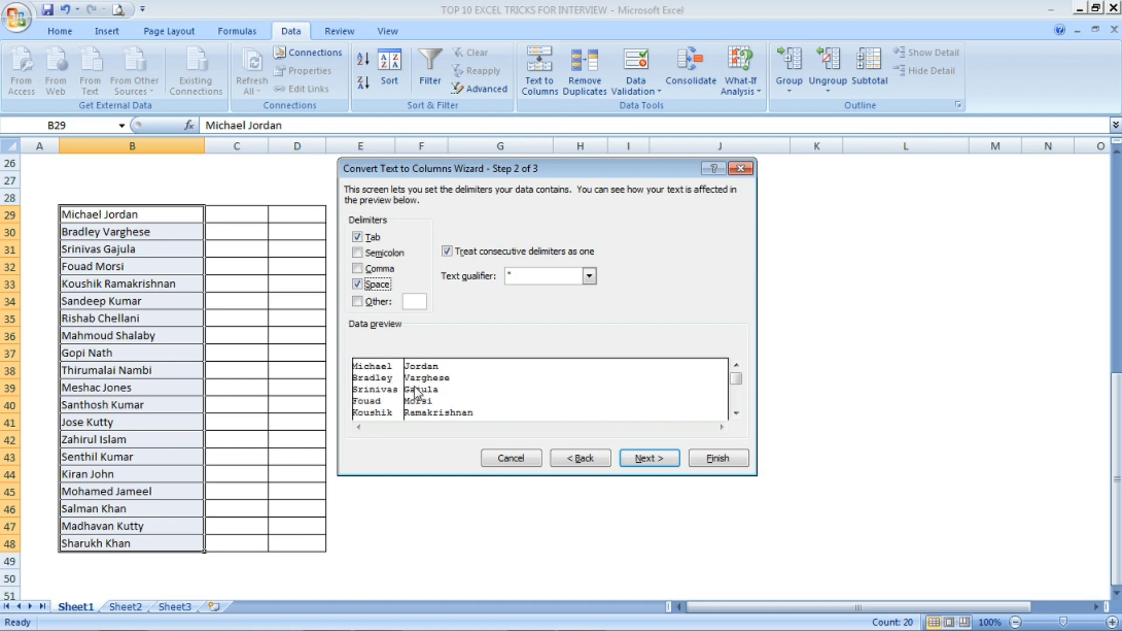
click(642, 461)
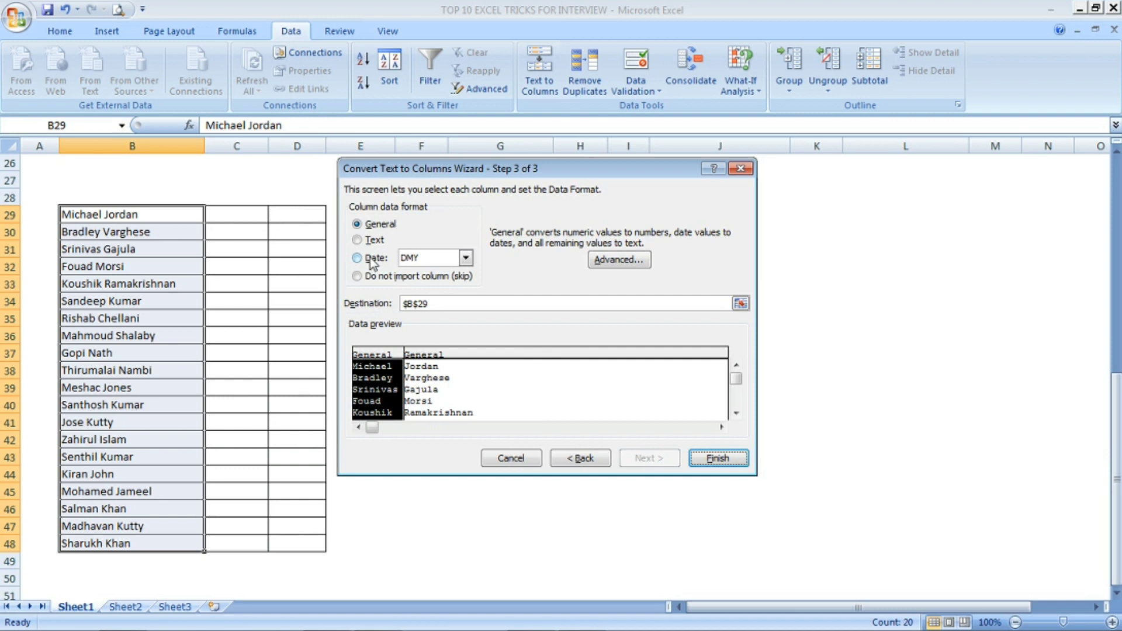
click(435, 303)
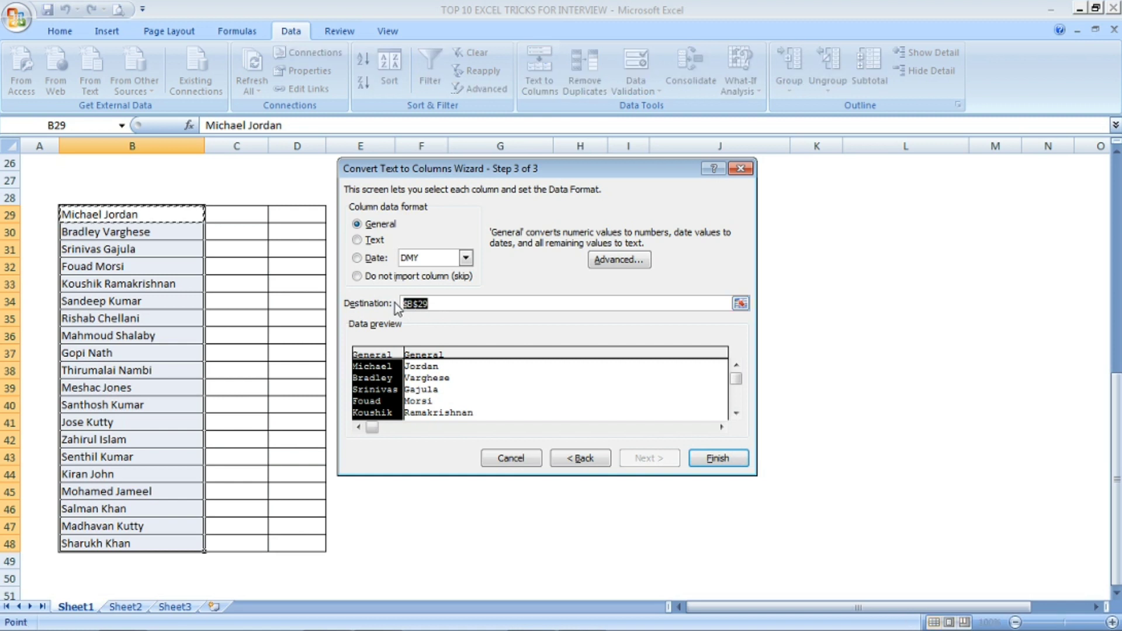
click(250, 217)
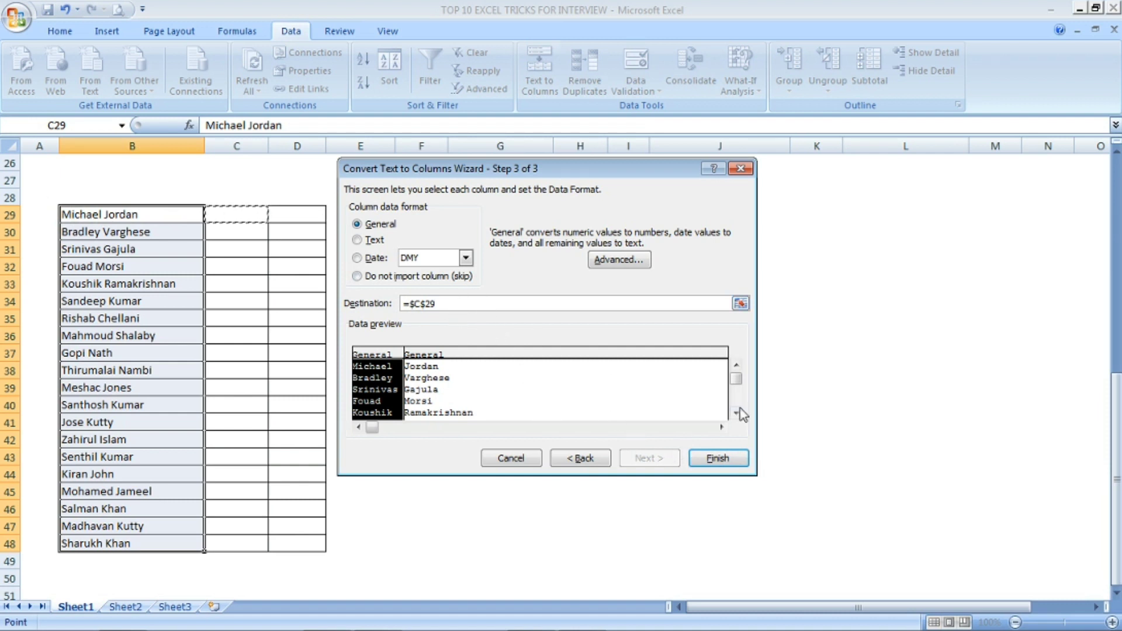
click(726, 462)
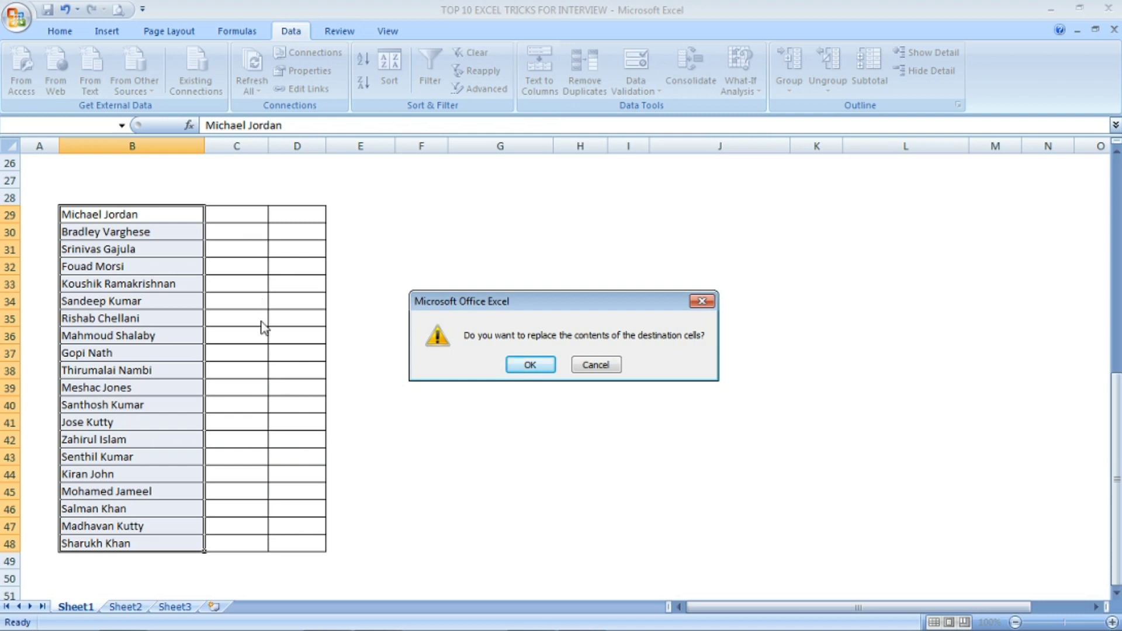
click(525, 368)
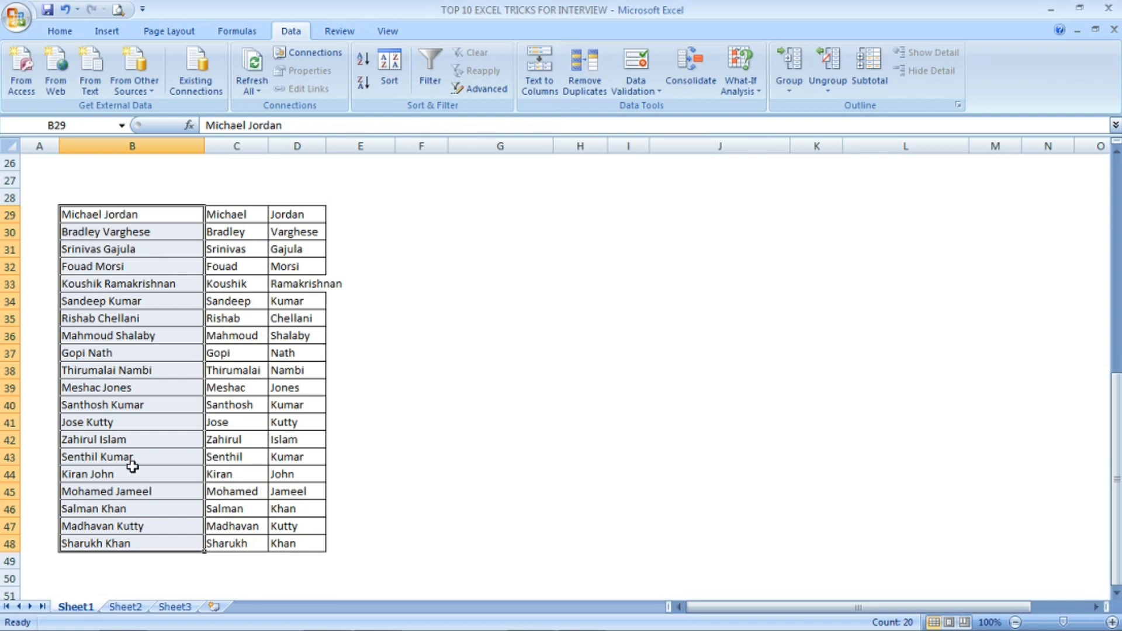
Compare the split first and last names in columns C and D with the full names in column B across several rows.
click(129, 216)
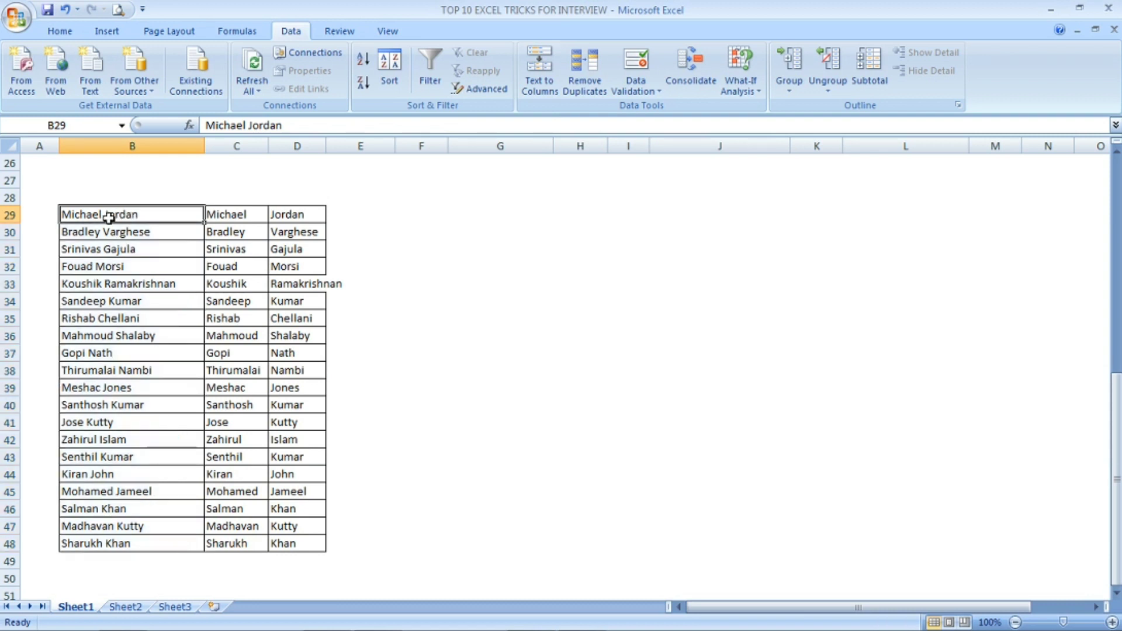
click(220, 218)
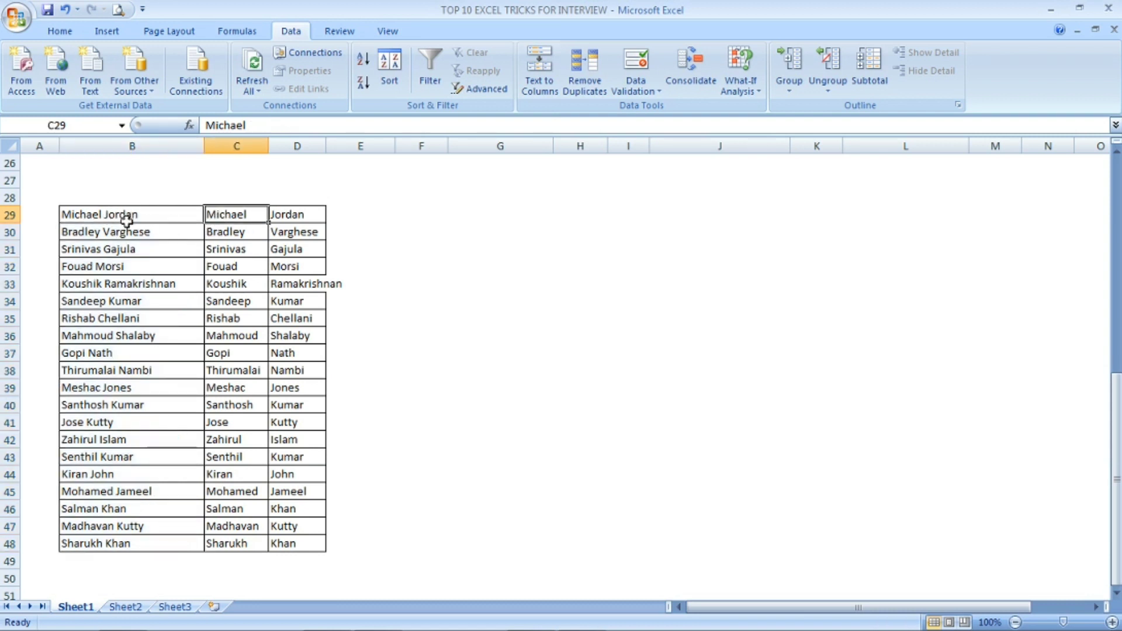
click(310, 215)
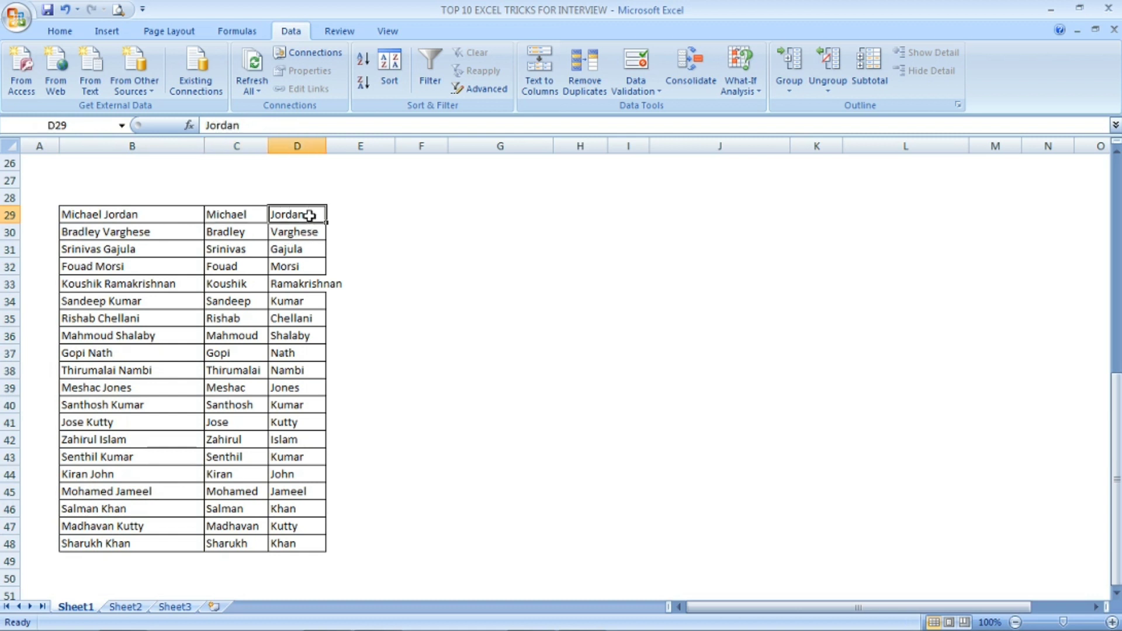
click(107, 233)
click(163, 272)
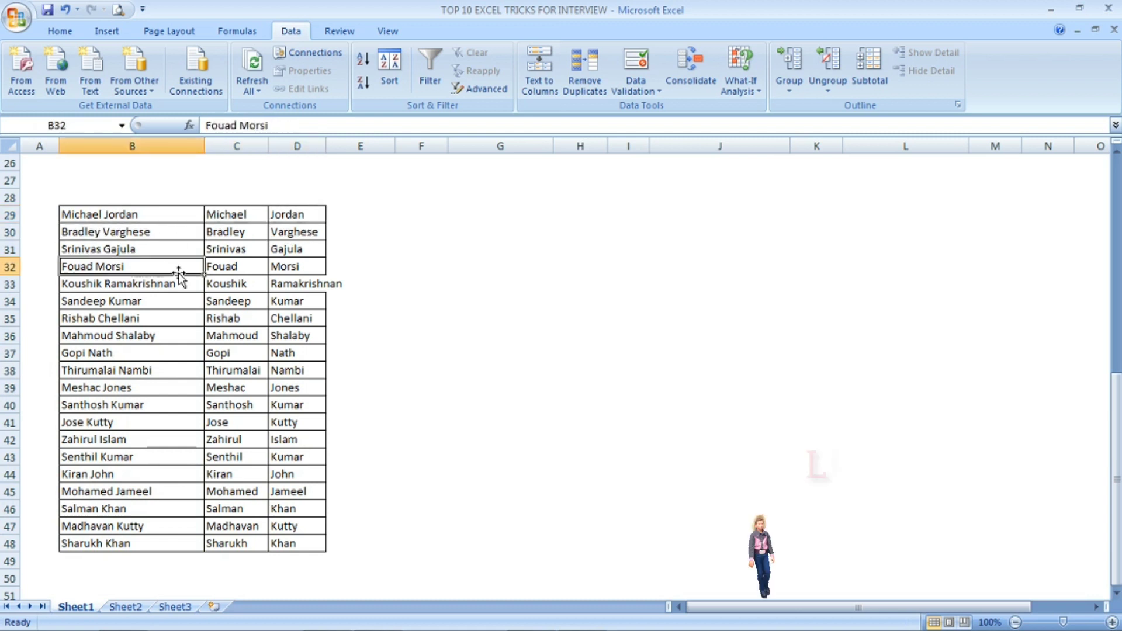
click(243, 270)
click(316, 266)
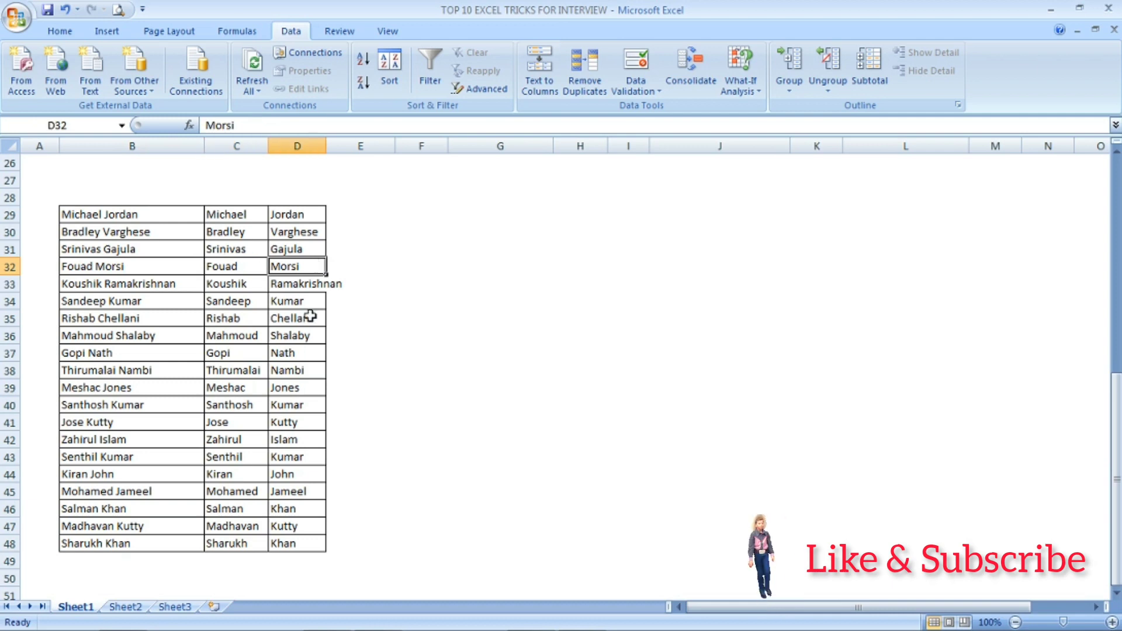
click(311, 318)
click(237, 337)
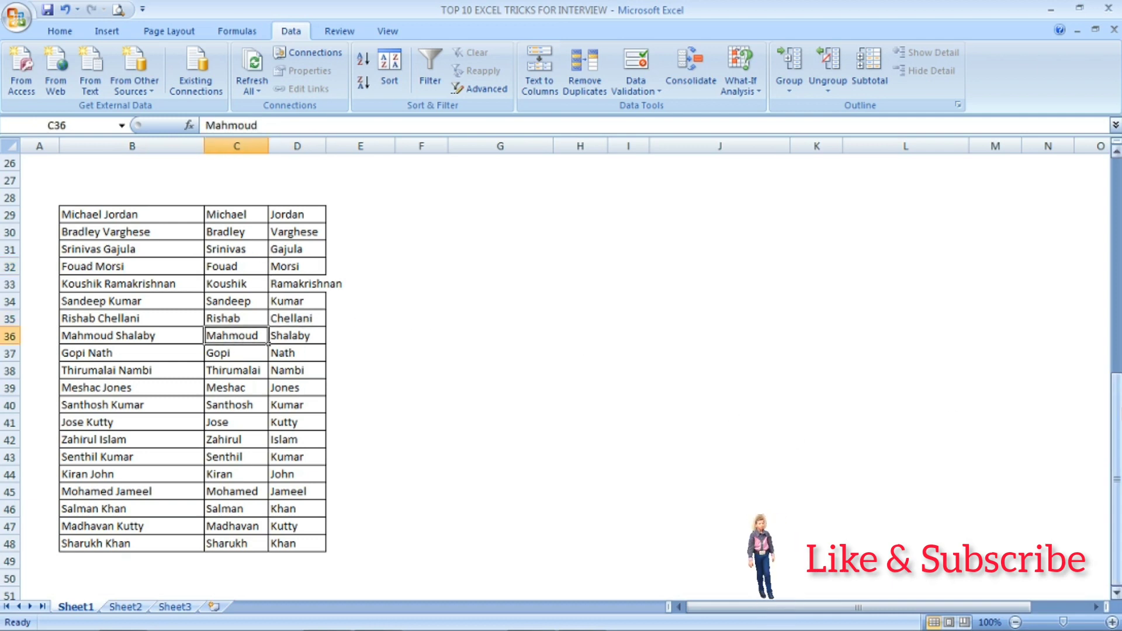
drag(1116, 444, 1116, 170)
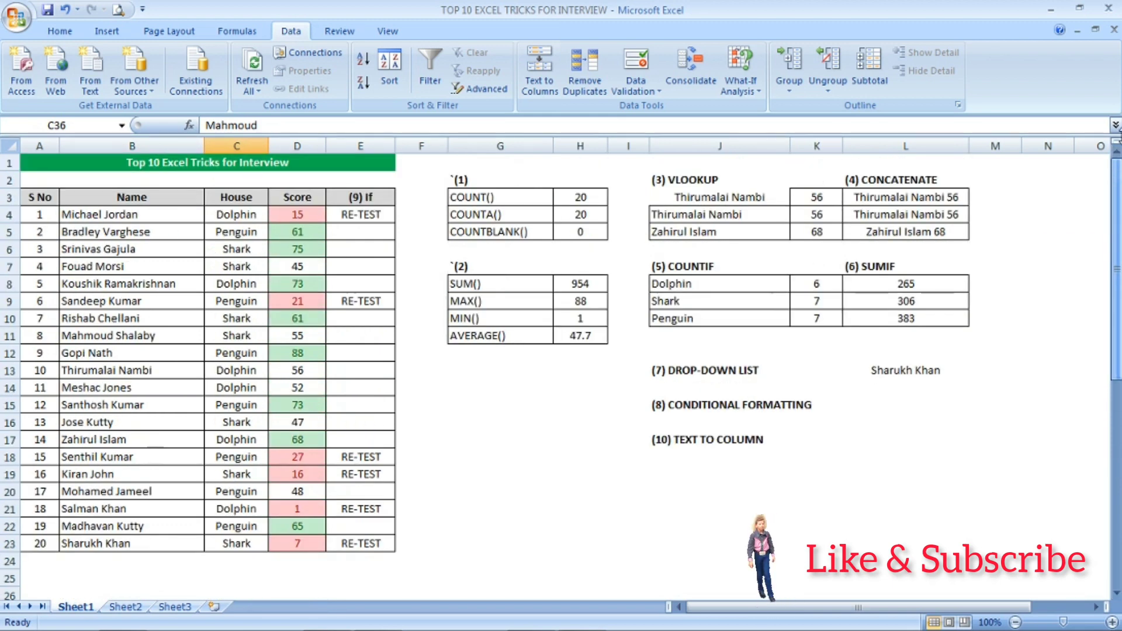